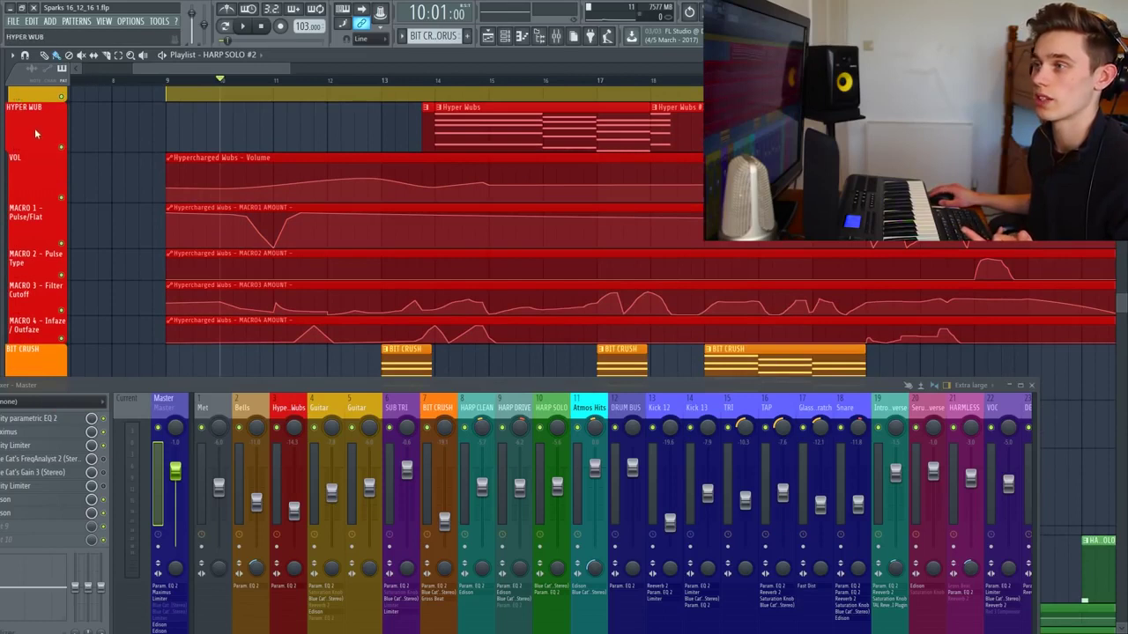
# Examine the Hyper Wub track's volume and macro automation lanes in the playlist
pyautogui.scroll(2, 210, 191)
pyautogui.scroll(-1, 131, 269)
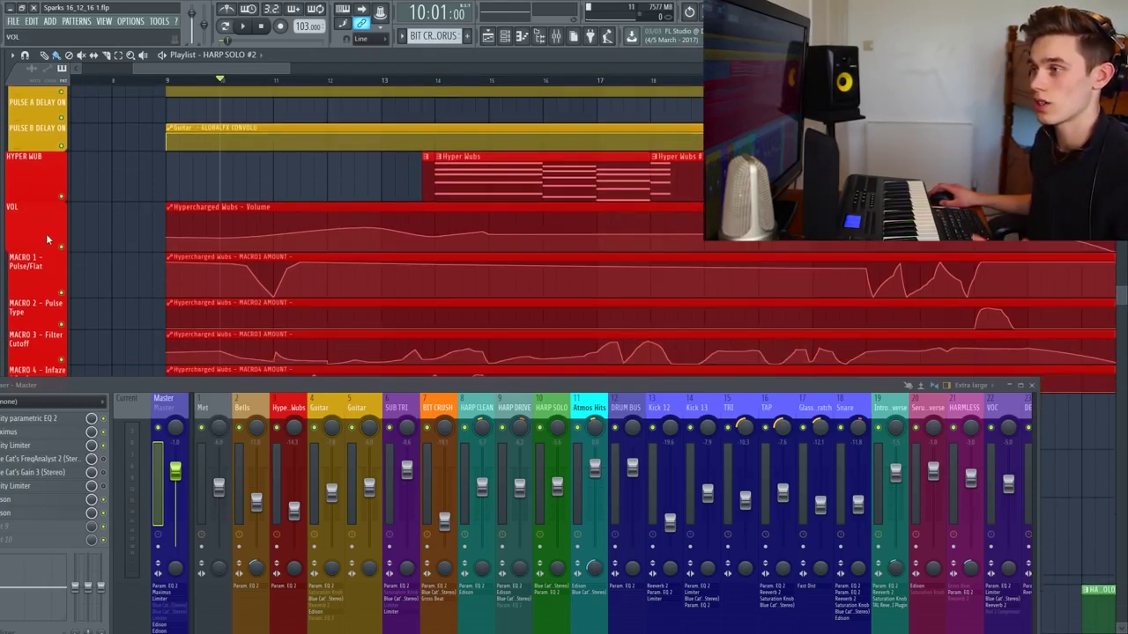
pyautogui.rightClick(46, 227)
pyautogui.press('Escape')
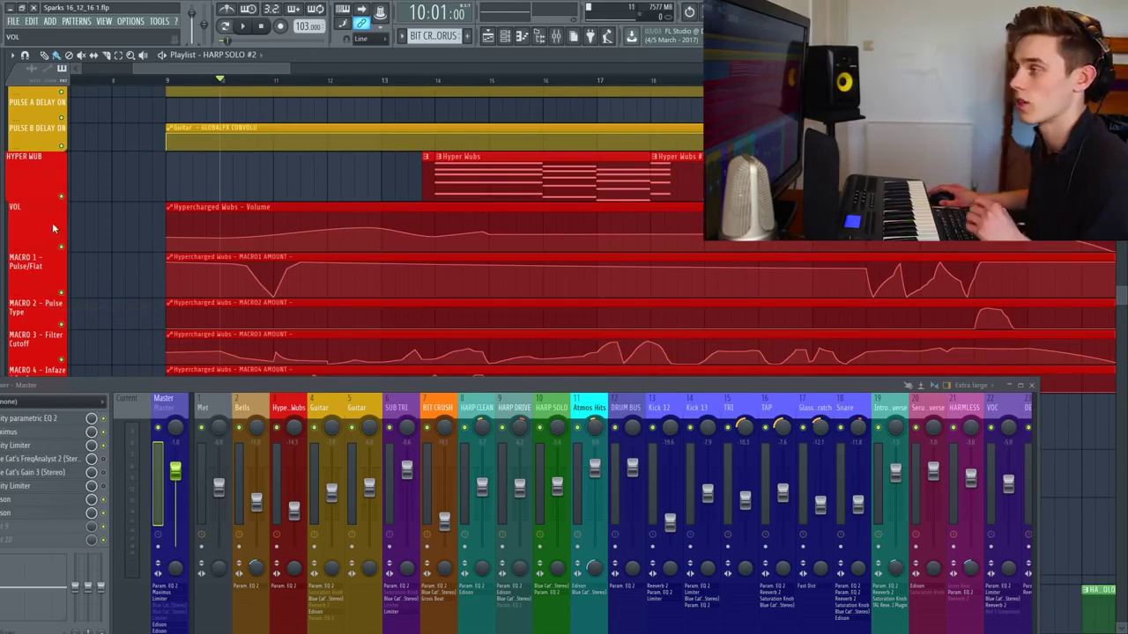
pyautogui.scroll(-2, 238, 226)
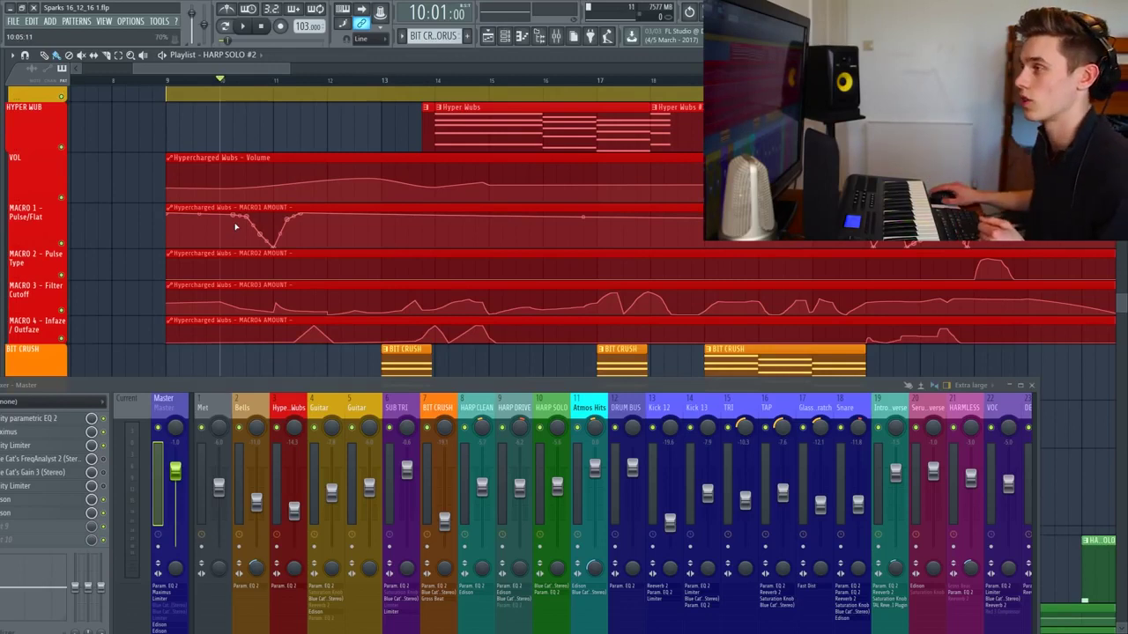
pyautogui.scroll(-2, 325, 85)
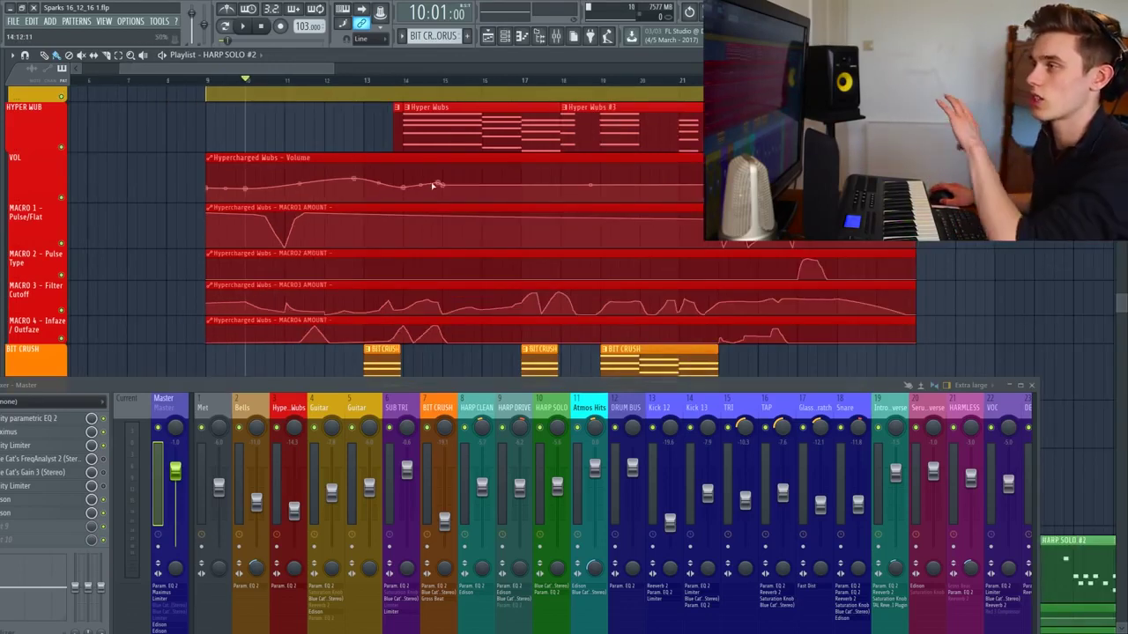
pyautogui.scroll(-1, 416, 179)
# Raise the mixer window and switch its layout to Compact 2, followed by Wide
pyautogui.moveTo(430, 390); pyautogui.dragTo(466, 334)
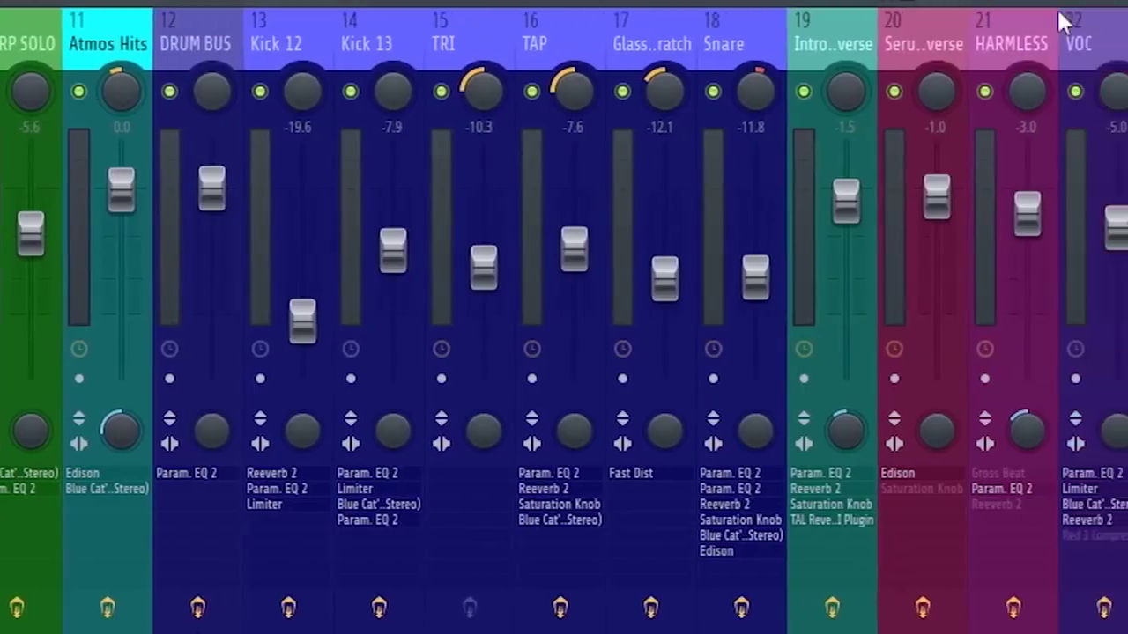
pyautogui.click(1017, 331)
pyautogui.click(1009, 343)
pyautogui.click(1011, 330)
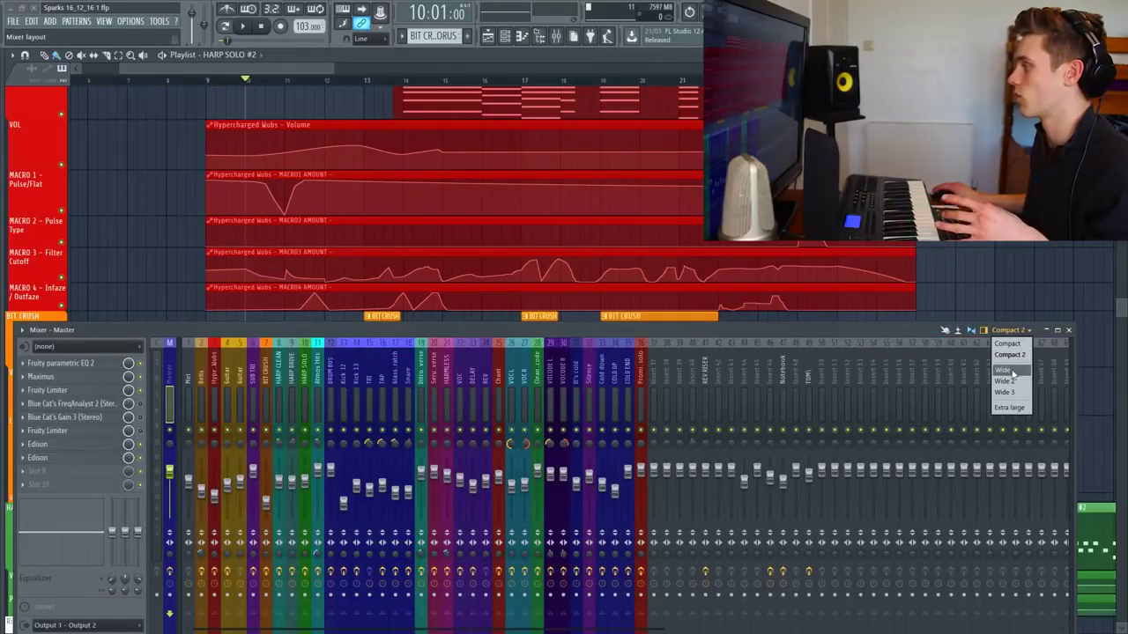
pyautogui.click(1002, 370)
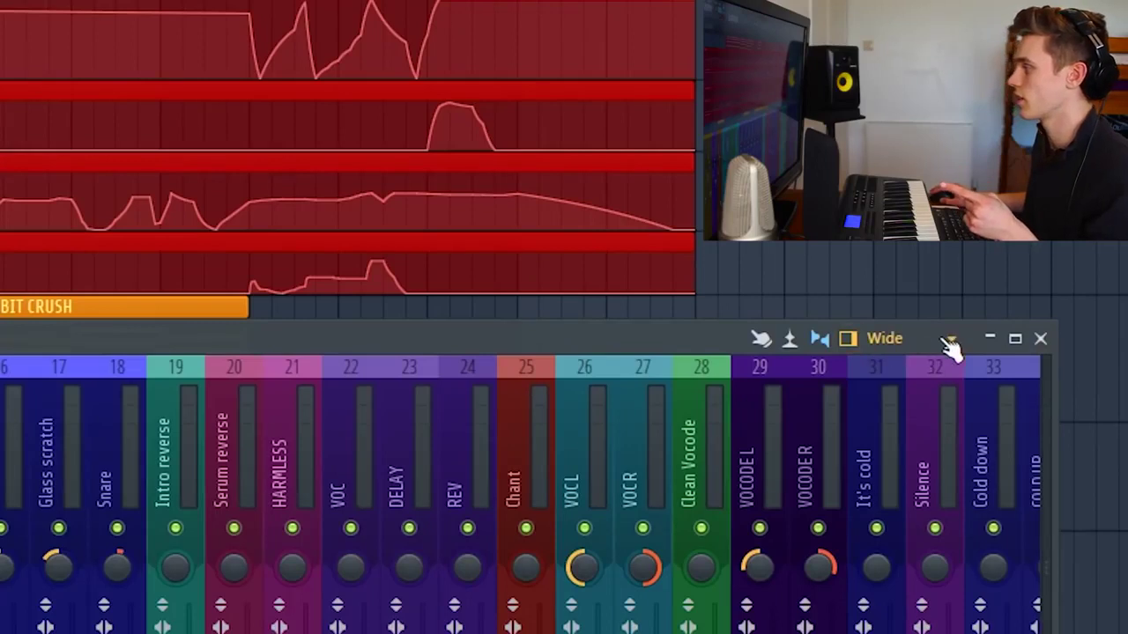
# Set the mixer layout to Extra large and reposition the window over the lower part of the playlist
pyautogui.click(1025, 329)
pyautogui.click(931, 520)
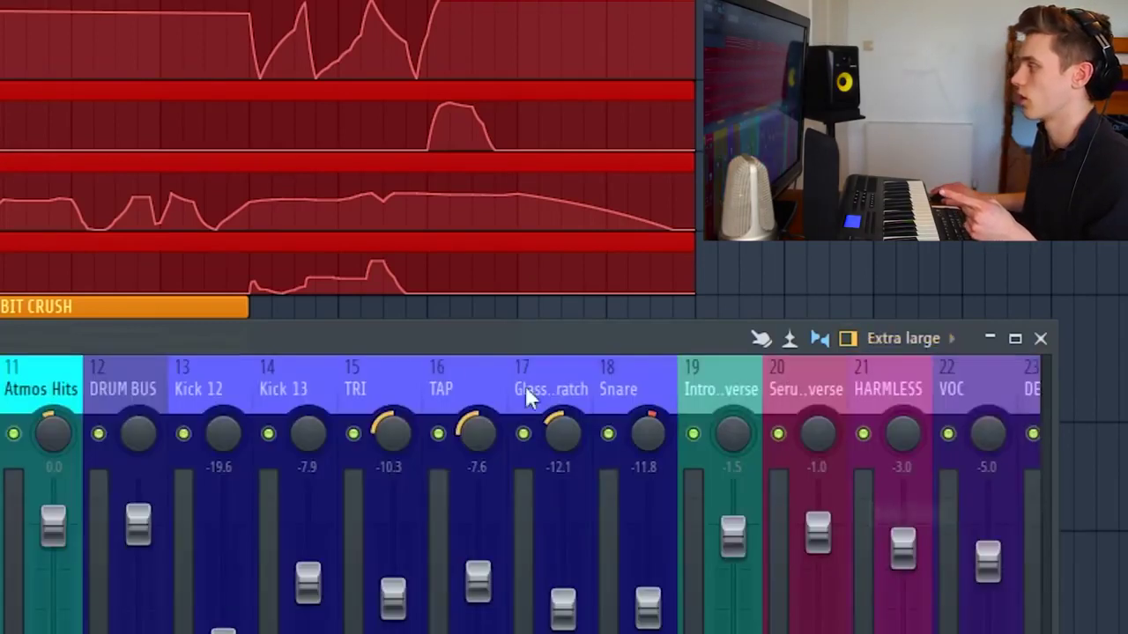
pyautogui.moveTo(458, 328); pyautogui.dragTo(433, 284)
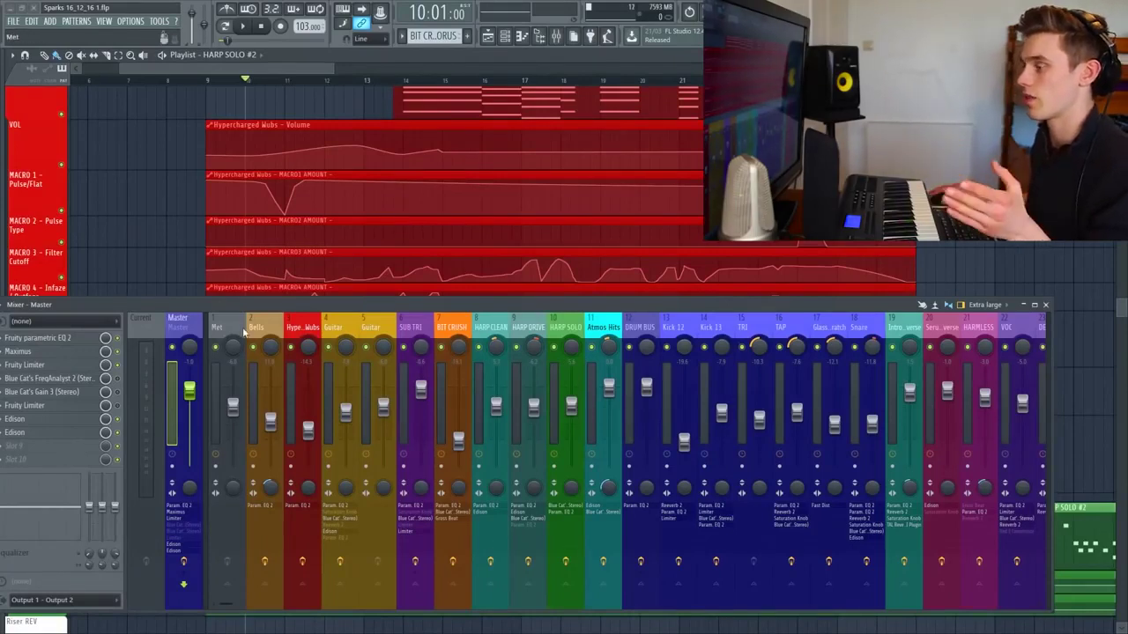
pyautogui.moveTo(440, 306); pyautogui.dragTo(436, 326)
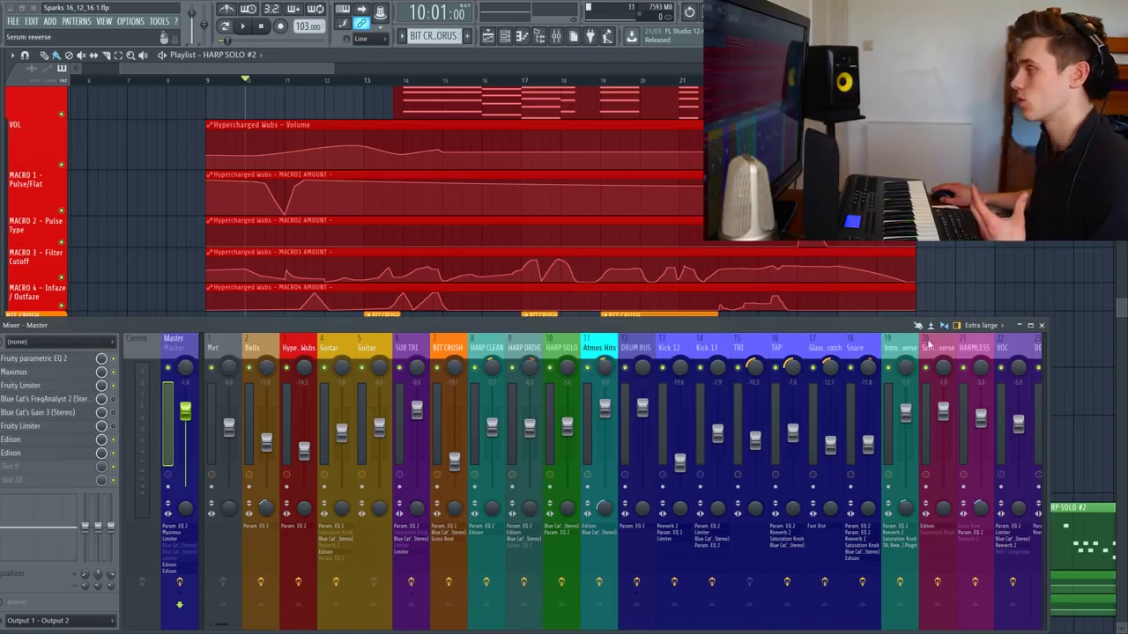
# Switch the mixer to the Compact layout, move it higher, and hide and show the extra volume and stereo properties
pyautogui.click(993, 326)
pyautogui.click(984, 337)
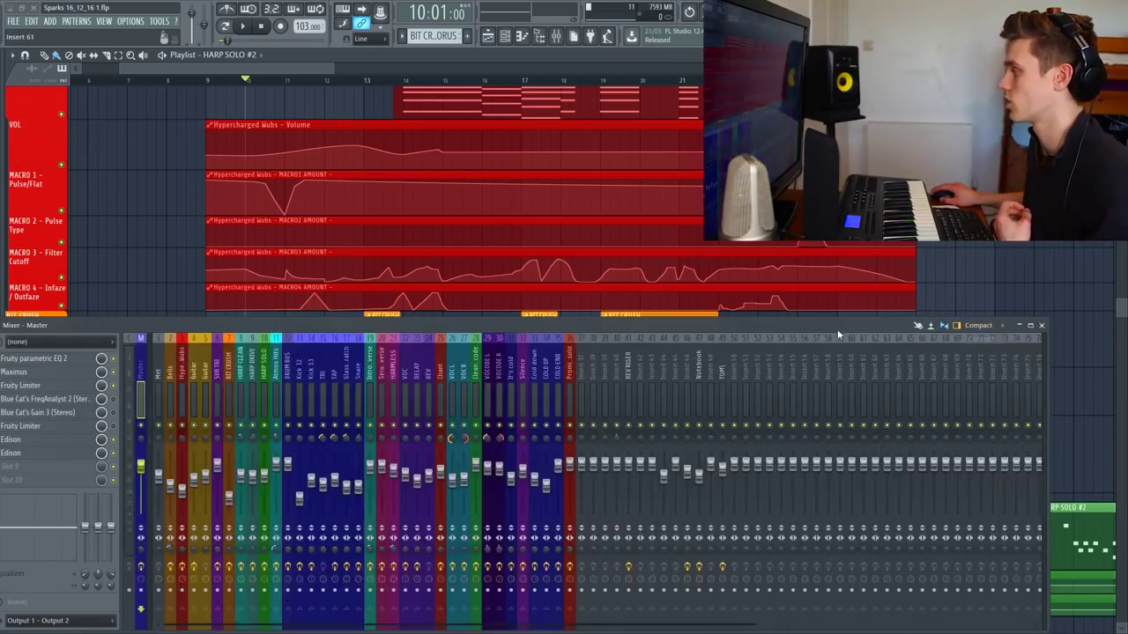
pyautogui.moveTo(833, 328); pyautogui.dragTo(899, 290)
pyautogui.click(1009, 289)
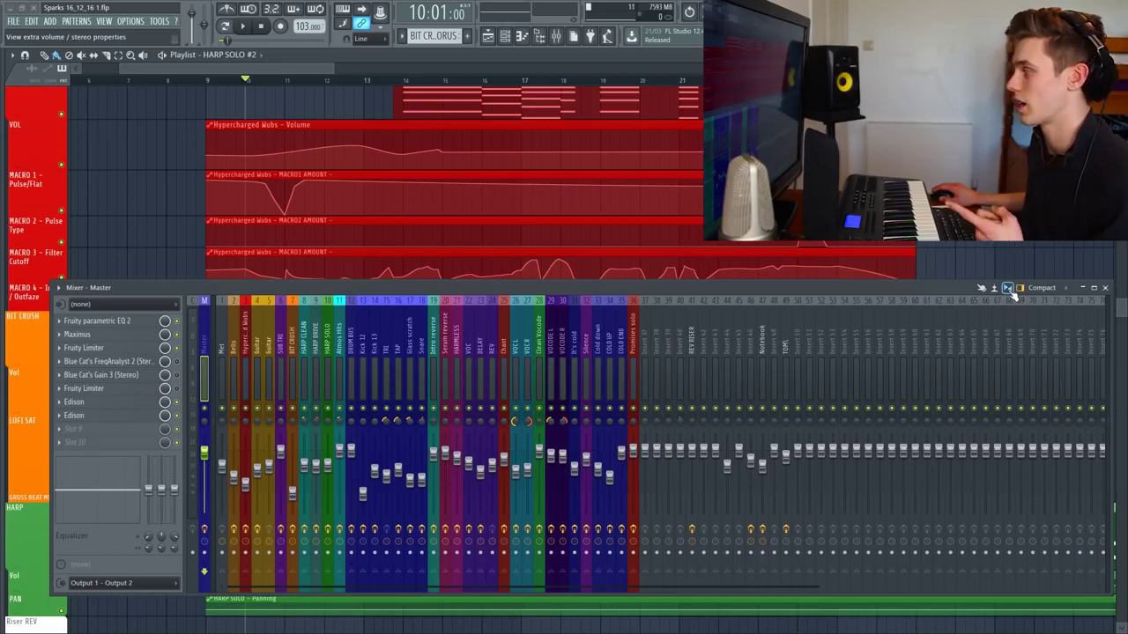
pyautogui.click(1009, 290)
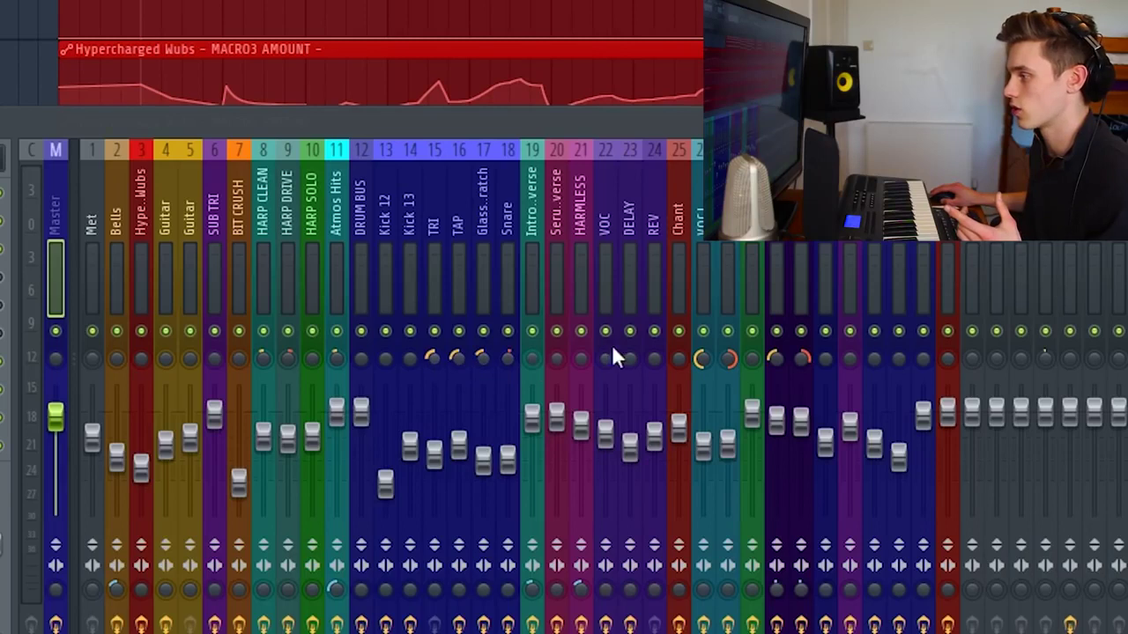
# Select the VOC mixer track and return the mixer to the Extra large layout with tracks 19 onward in view
pyautogui.moveTo(608, 355); pyautogui.dragTo(608, 374)
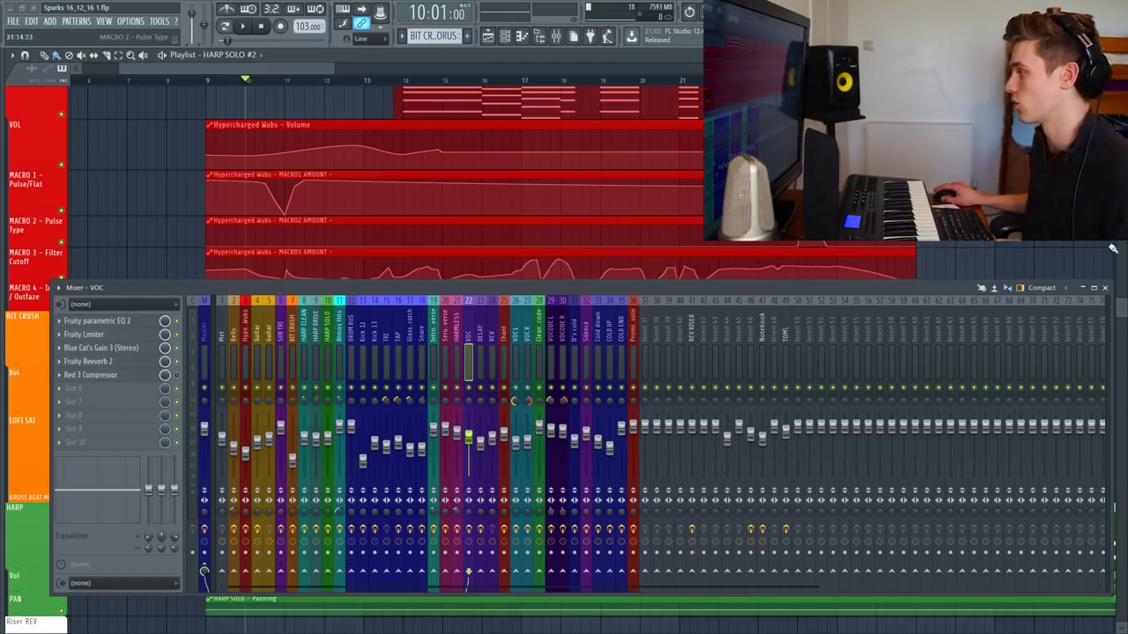
pyautogui.click(1055, 294)
pyautogui.click(1048, 366)
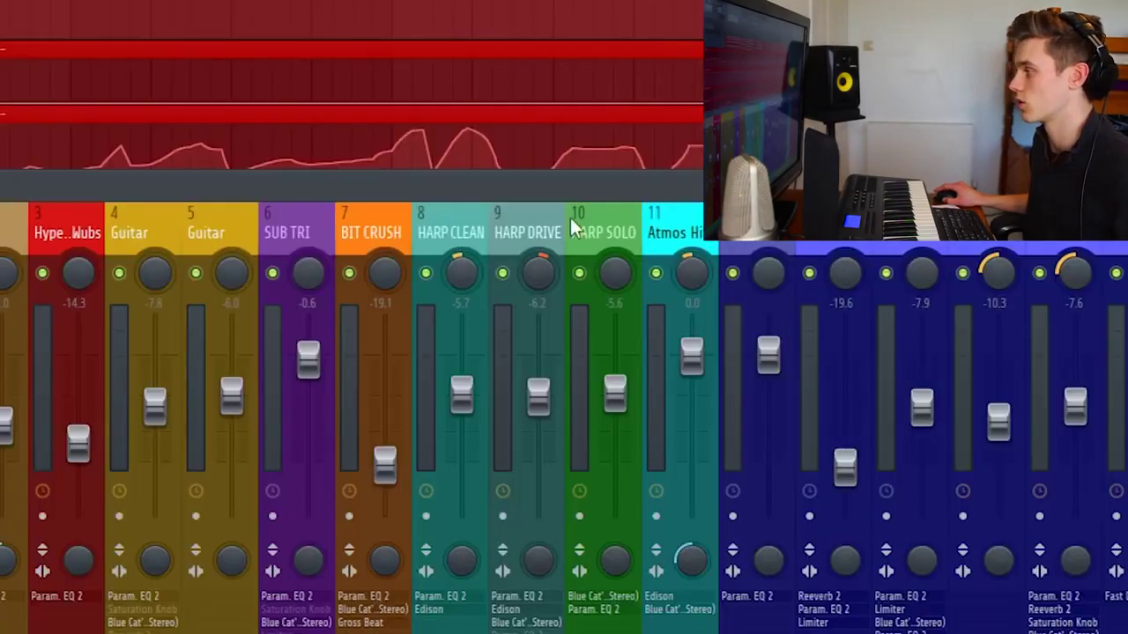
pyautogui.scroll(-6, 570, 217)
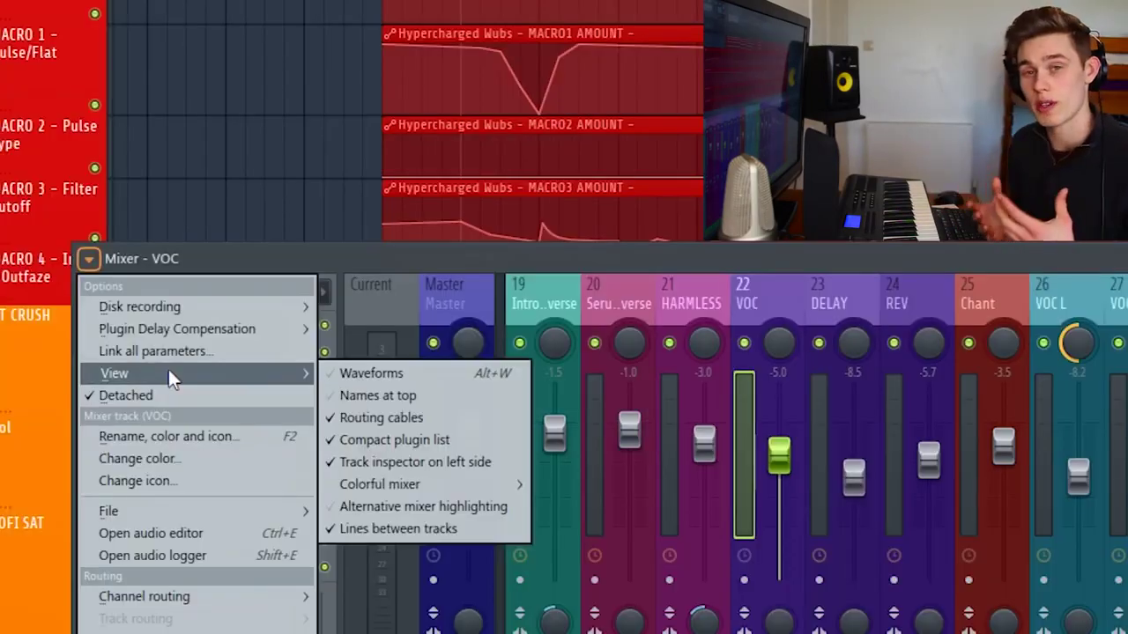
# Turn off the mixer's "Track inspector on left side" view option and reposition the mixer window
pyautogui.click(89, 259)
pyautogui.moveTo(119, 377)
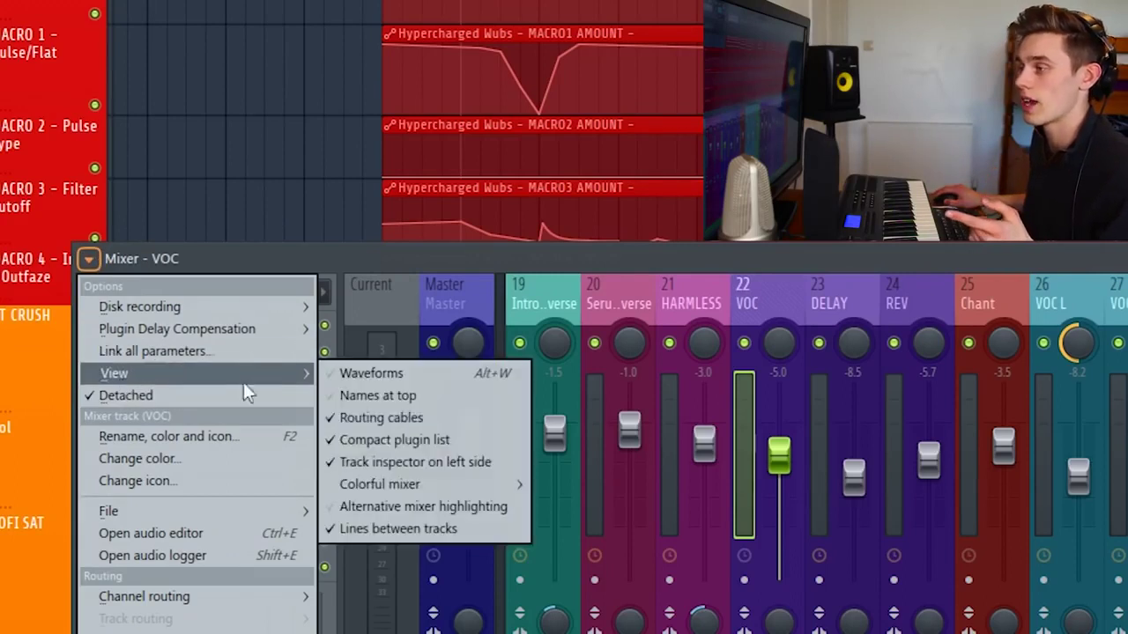
pyautogui.click(414, 462)
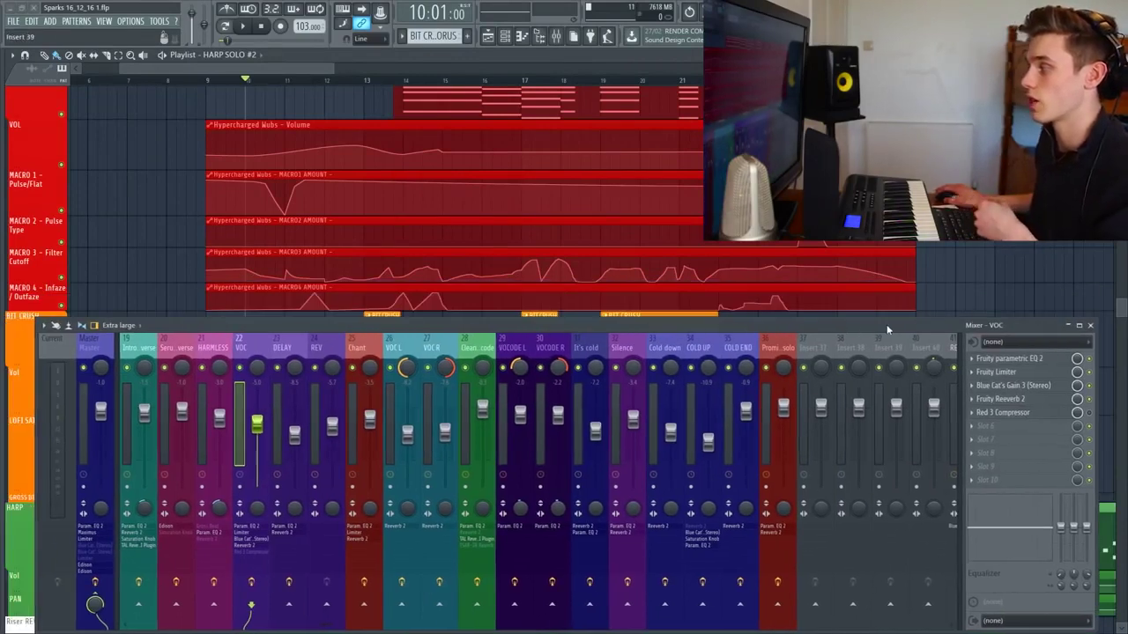
pyautogui.moveTo(840, 325); pyautogui.dragTo(886, 324)
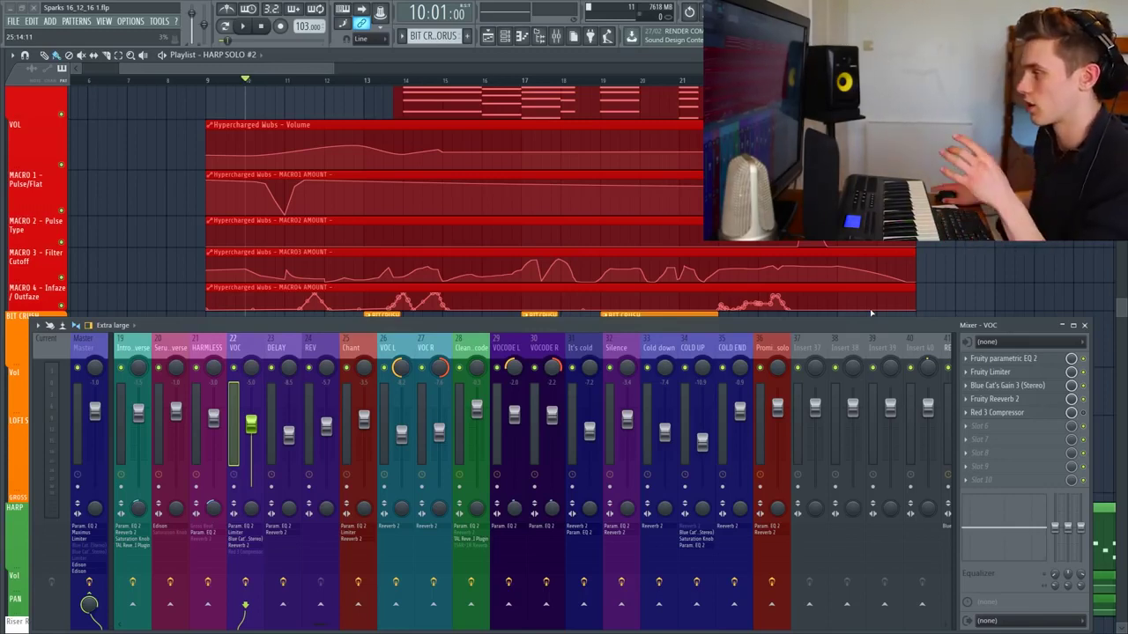
# Widen the browser beside the playlist and bring its Current project section into view
pyautogui.moveTo(3, 232); pyautogui.dragTo(85, 232)
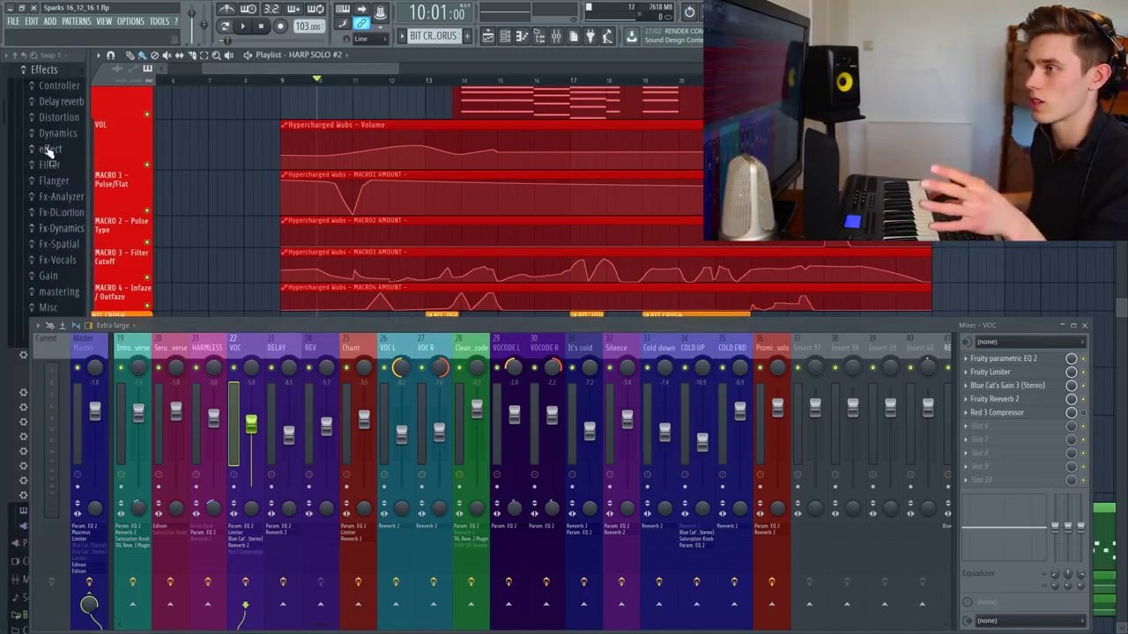
pyautogui.scroll(3, 50, 212)
pyautogui.moveTo(88, 204)
pyautogui.mouseDown()
pyautogui.moveTo(128, 205)
pyautogui.moveTo(95, 204)
pyautogui.mouseUp()
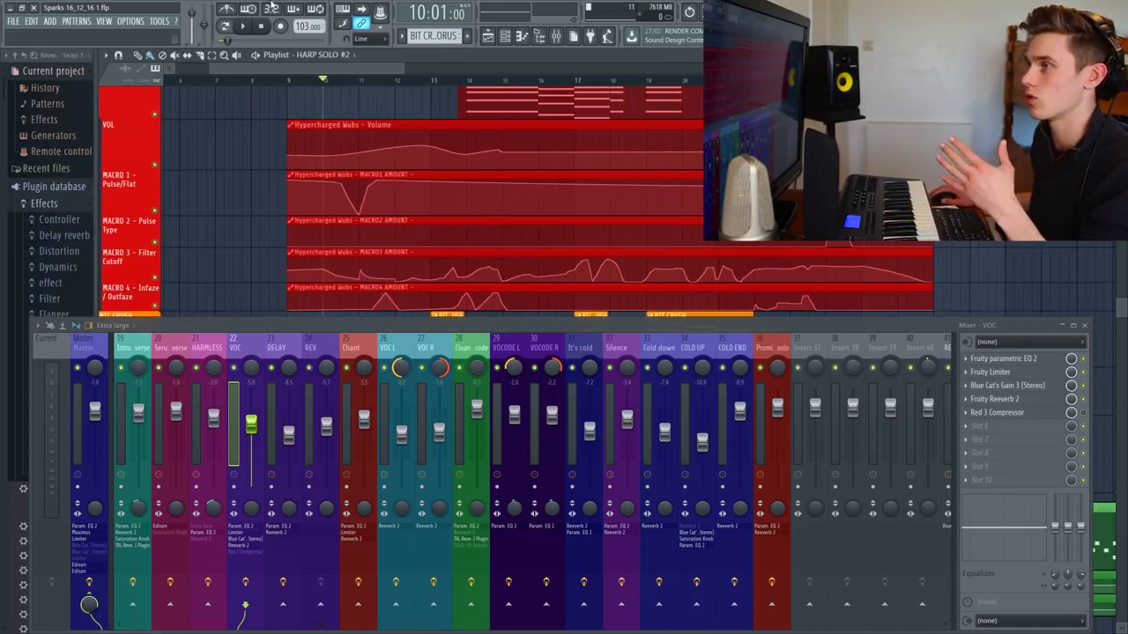
# Turn the mixer's "Track inspector on left side" view option back on and move the mixer window up
pyautogui.click(39, 326)
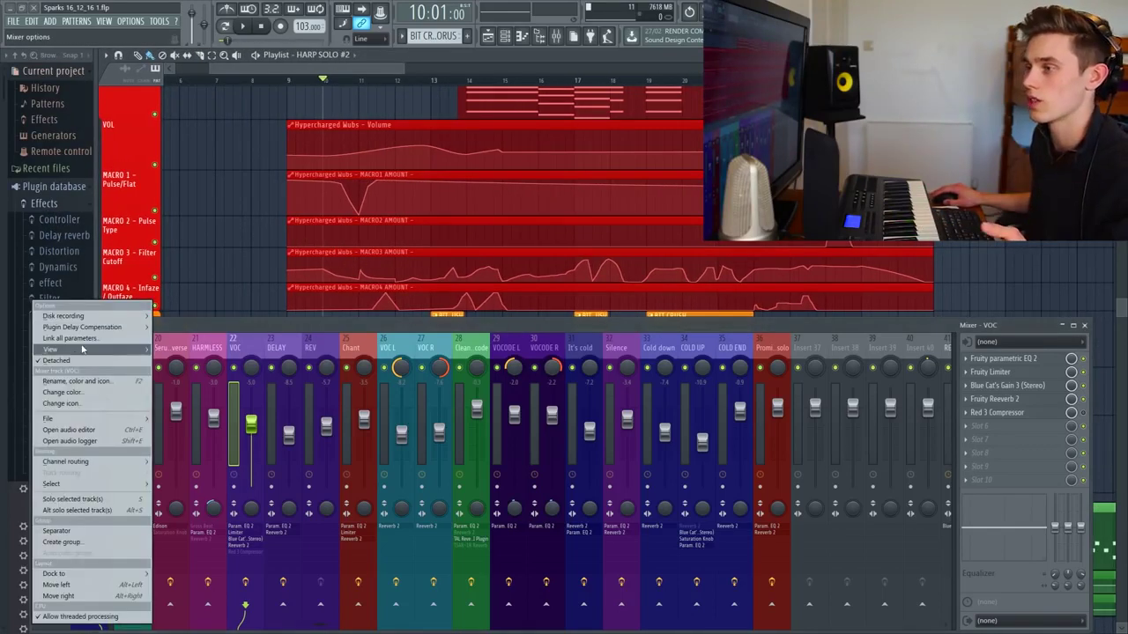
pyautogui.moveTo(97, 350)
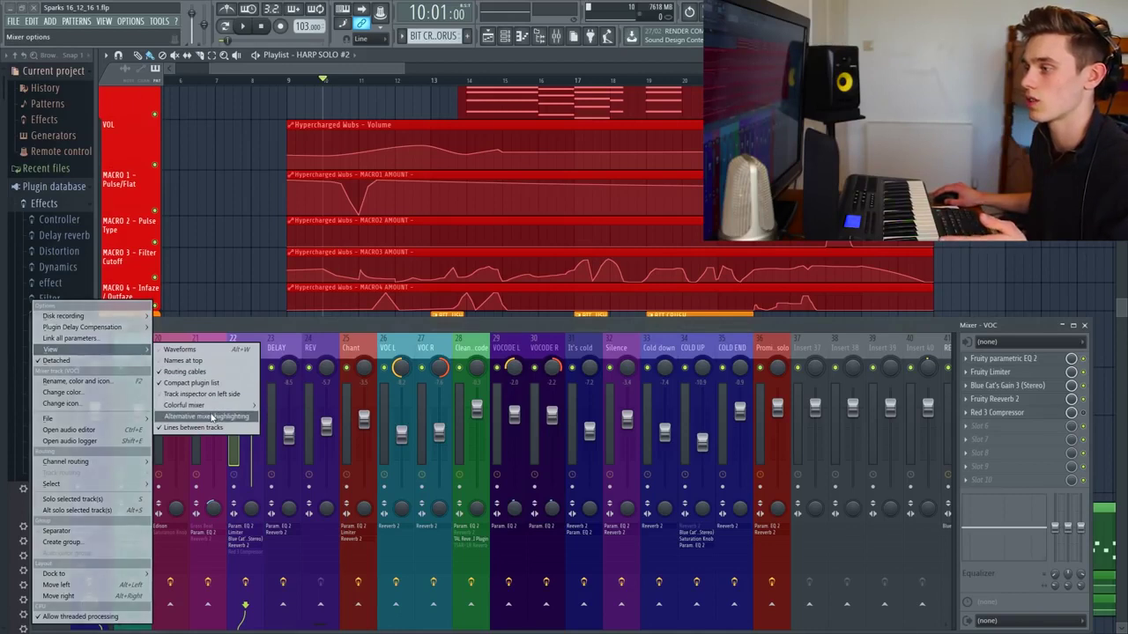
pyautogui.click(213, 394)
pyautogui.moveTo(165, 326); pyautogui.dragTo(213, 312)
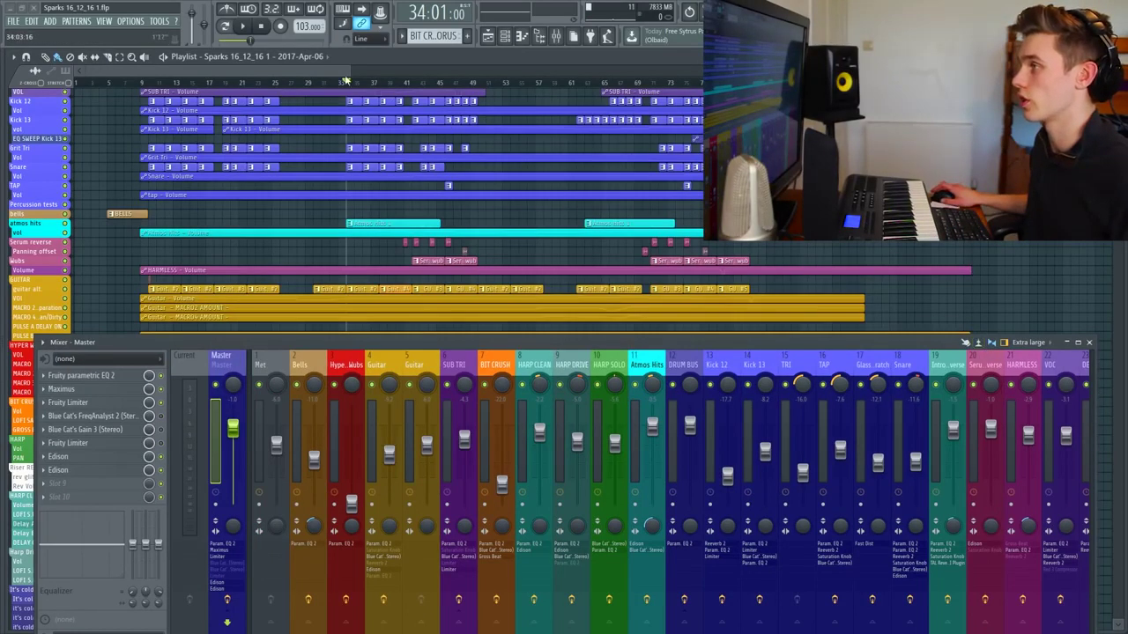
# Play the song from bar 34 and examine the per-track waveform meters in the mixer
pyautogui.scroll(4, 345, 81)
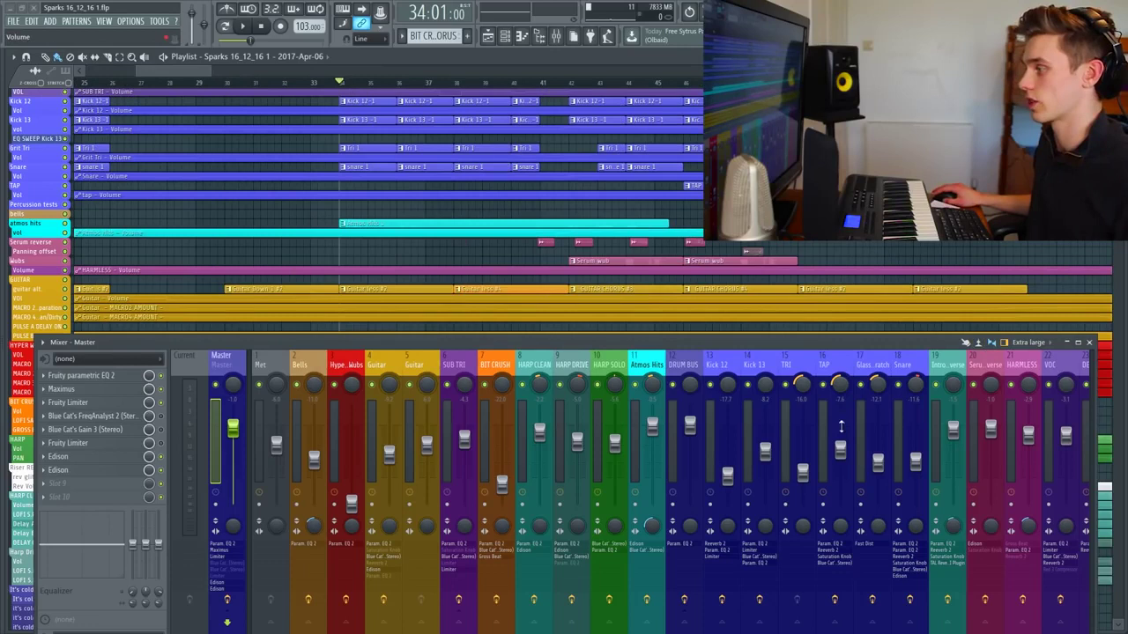
pyautogui.press('space')
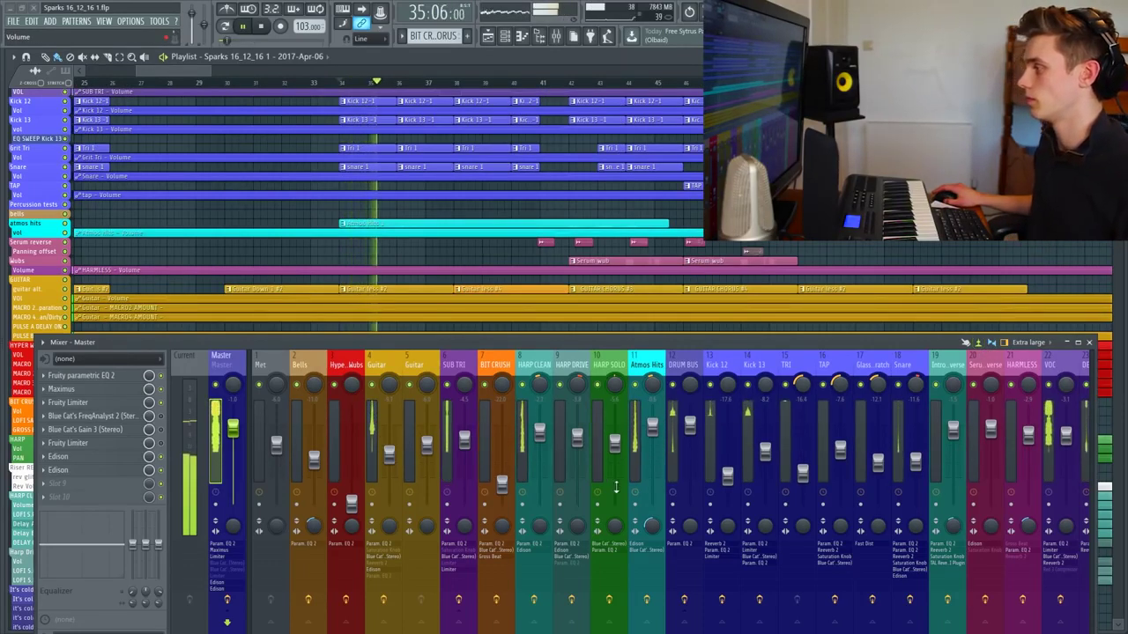
pyautogui.moveTo(744, 343); pyautogui.dragTo(744, 293)
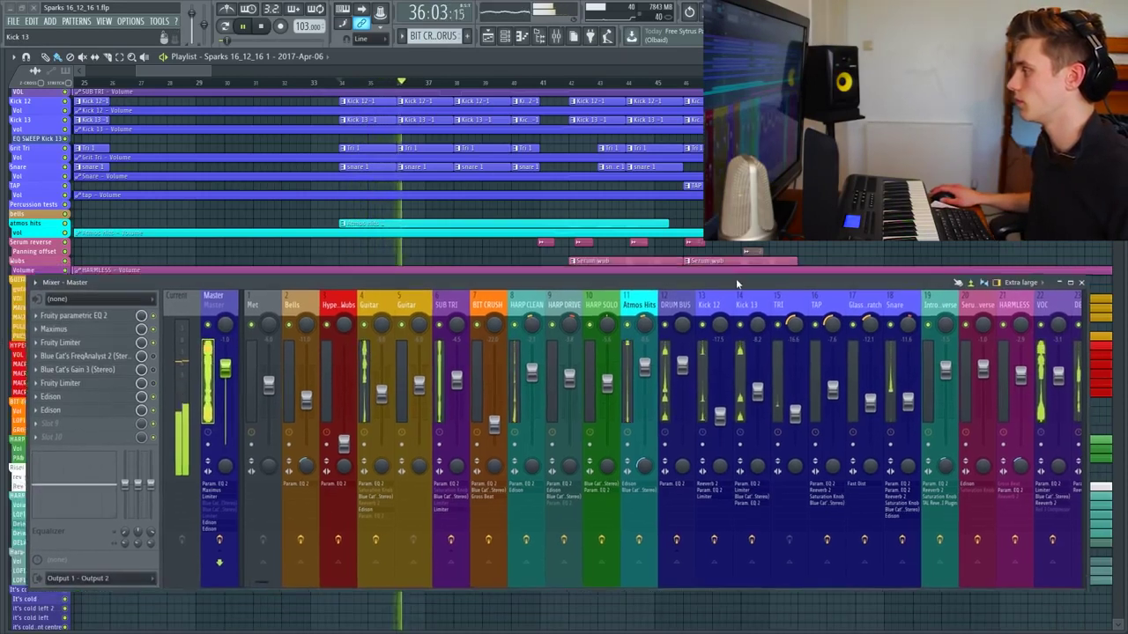
pyautogui.press('space')
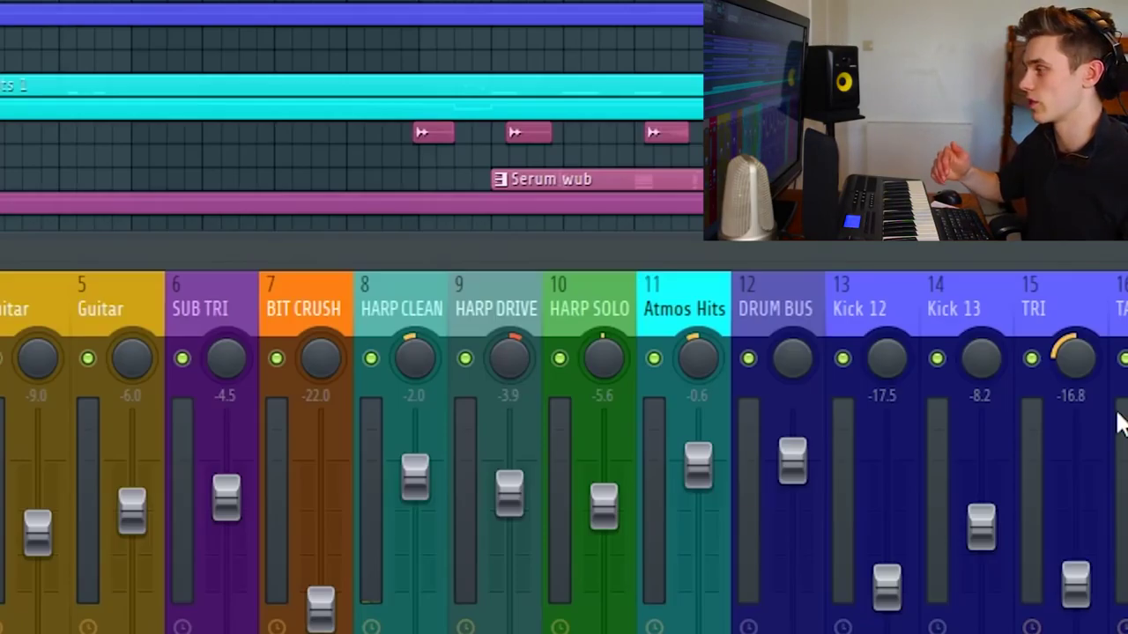
pyautogui.press('space')
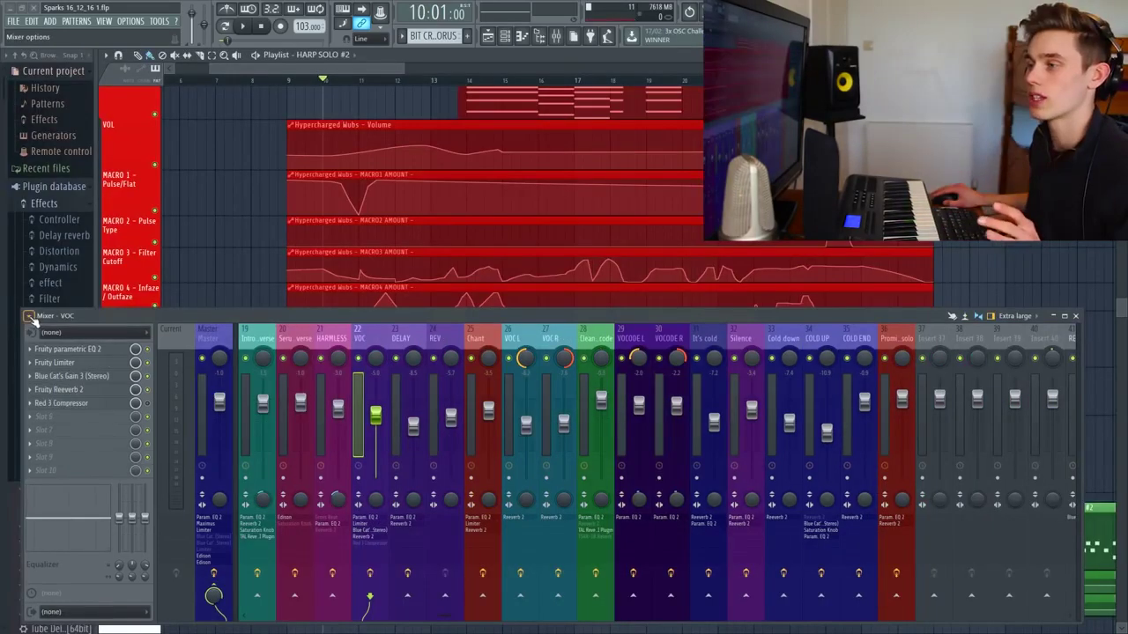
# Set the mixer's Colorful mixer view option to Off
pyautogui.click(29, 316)
pyautogui.moveTo(78, 351)
pyautogui.moveTo(194, 408)
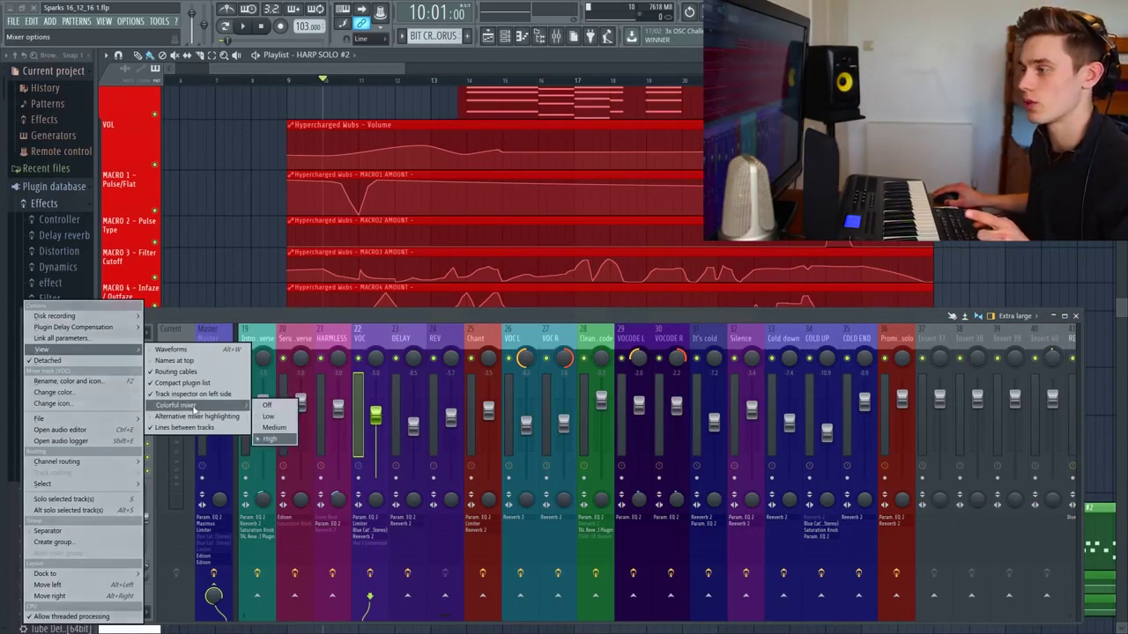
pyautogui.click(269, 416)
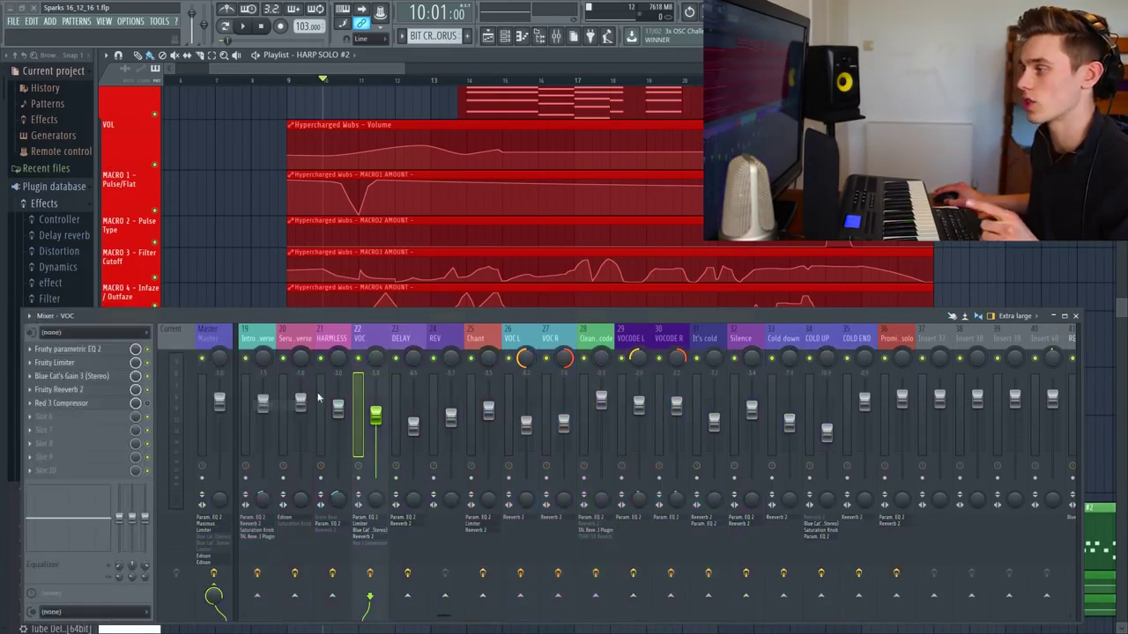
# Set the mixer's Colorful mixer view option to Medium
pyautogui.click(29, 317)
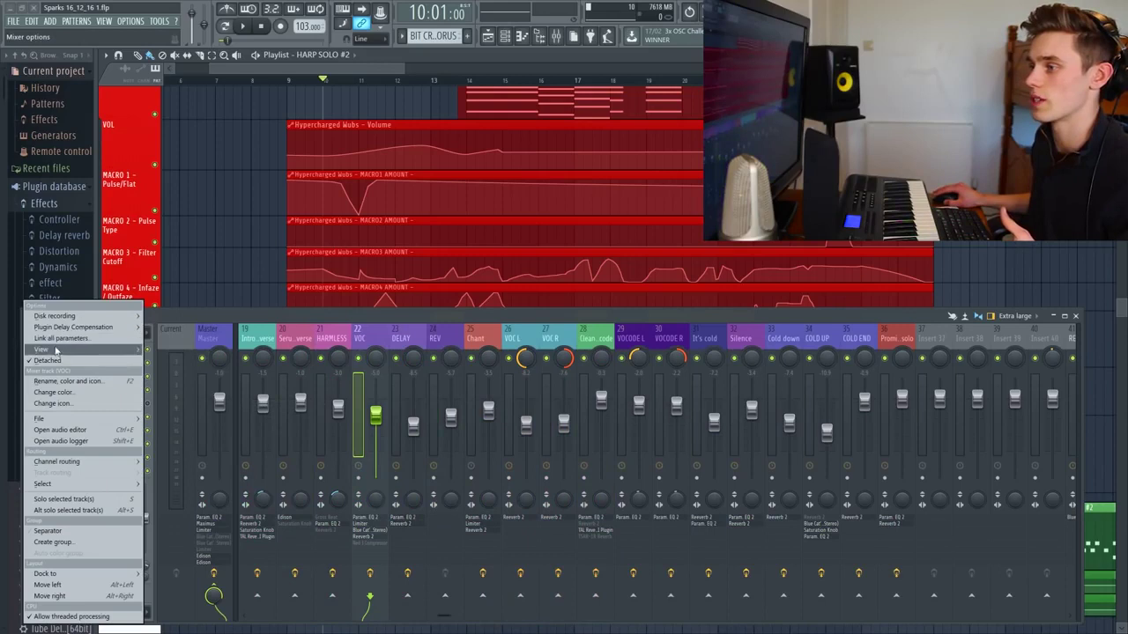
pyautogui.moveTo(77, 349)
pyautogui.moveTo(194, 405)
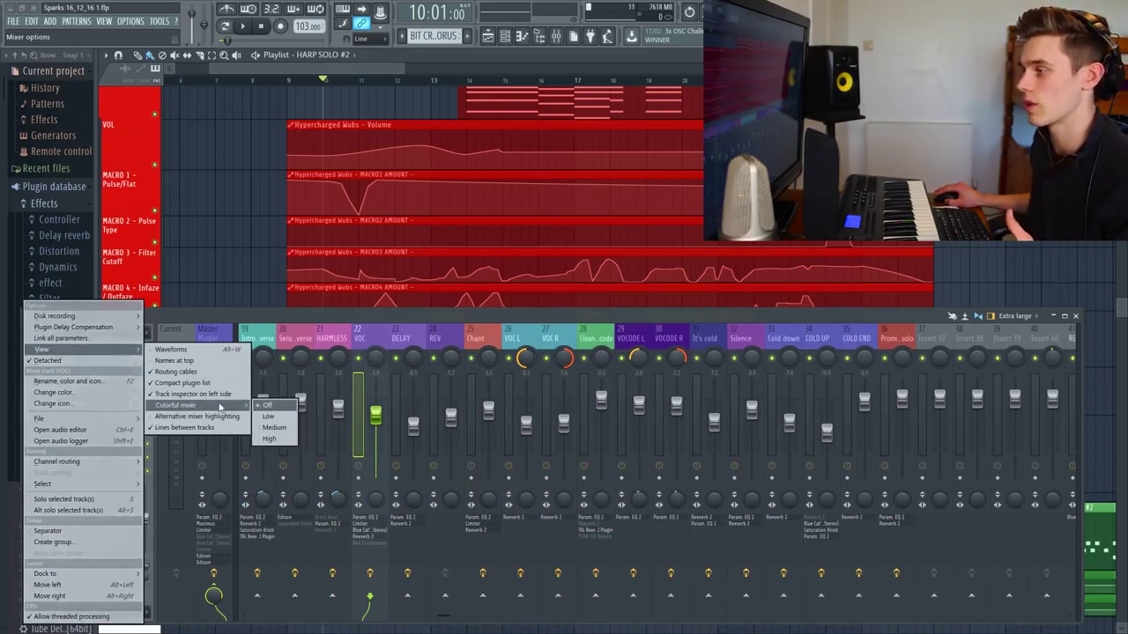
pyautogui.click(268, 435)
# Set the mixer's Colorful mixer view option to High
pyautogui.click(30, 317)
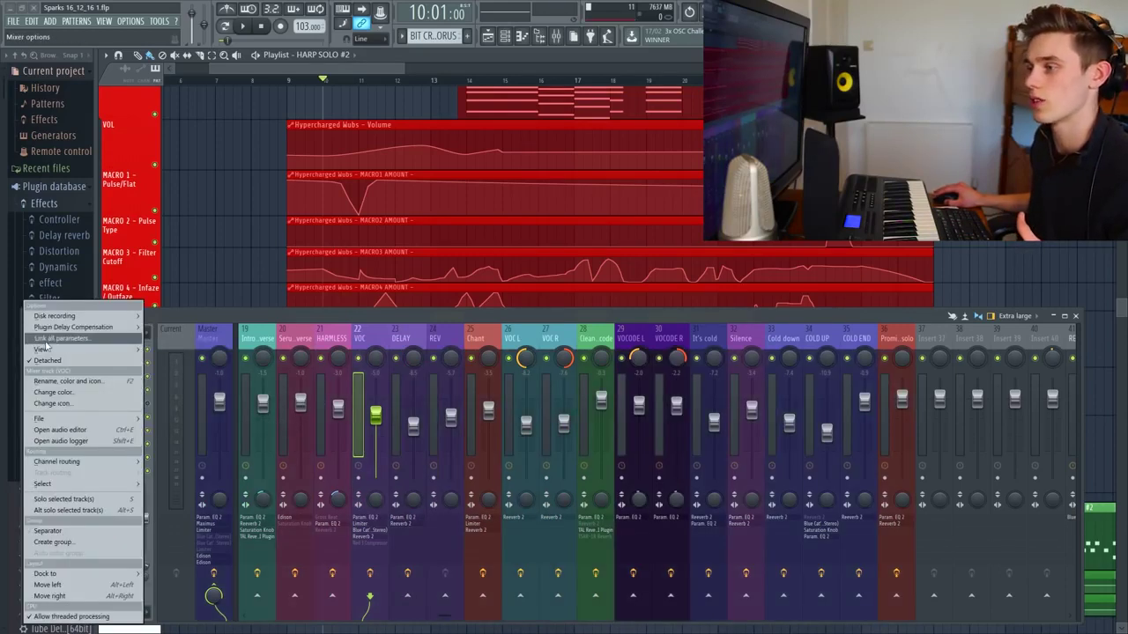
pyautogui.moveTo(89, 350)
pyautogui.moveTo(194, 405)
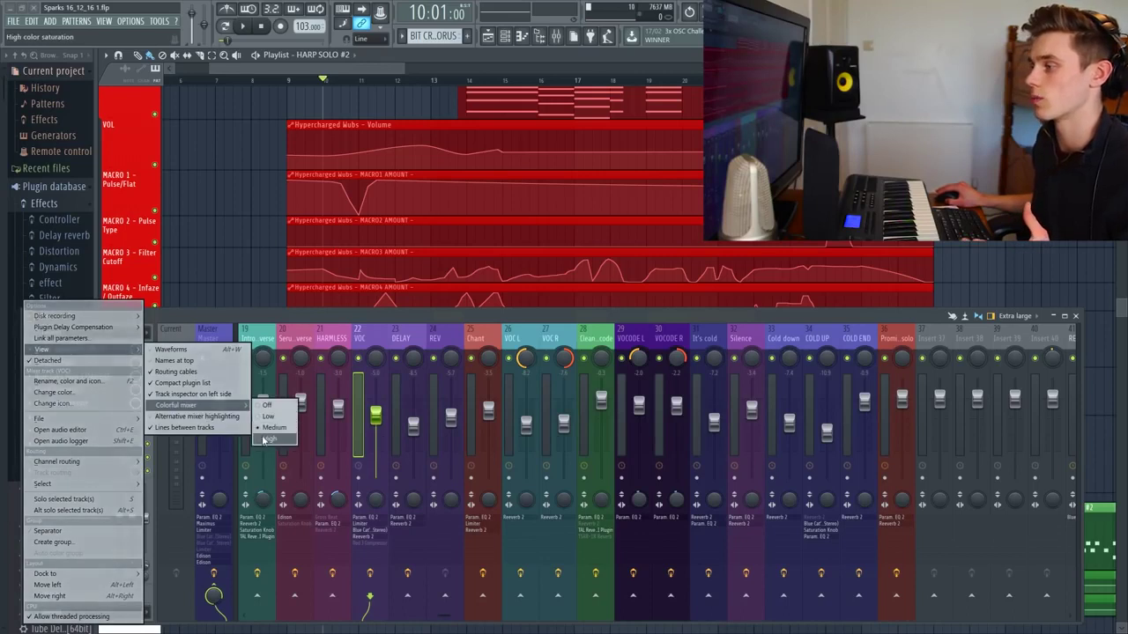
pyautogui.click(264, 438)
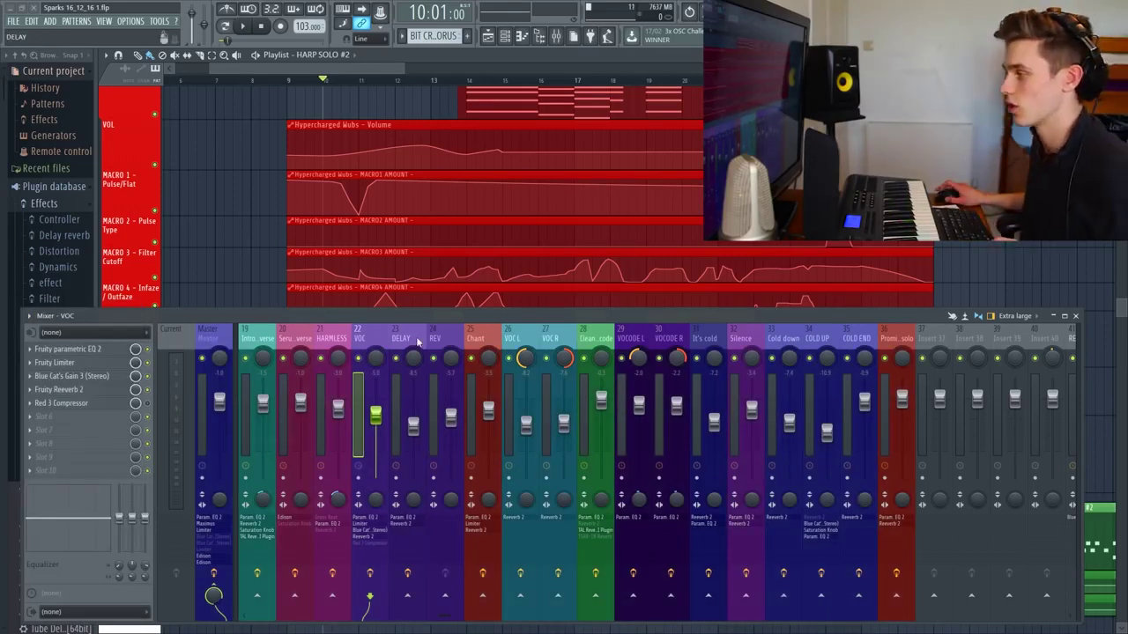
# Turn off the Track separators view option in the playlist
pyautogui.scroll(5, 418, 342)
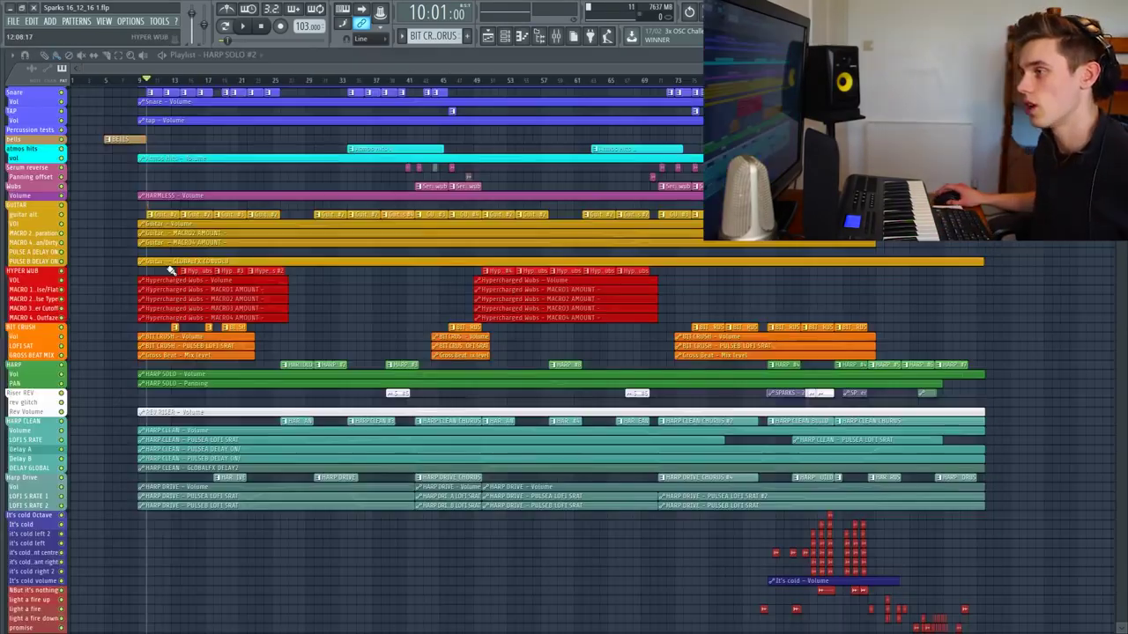
pyautogui.scroll(3, 169, 270)
pyautogui.scroll(5, 202, 291)
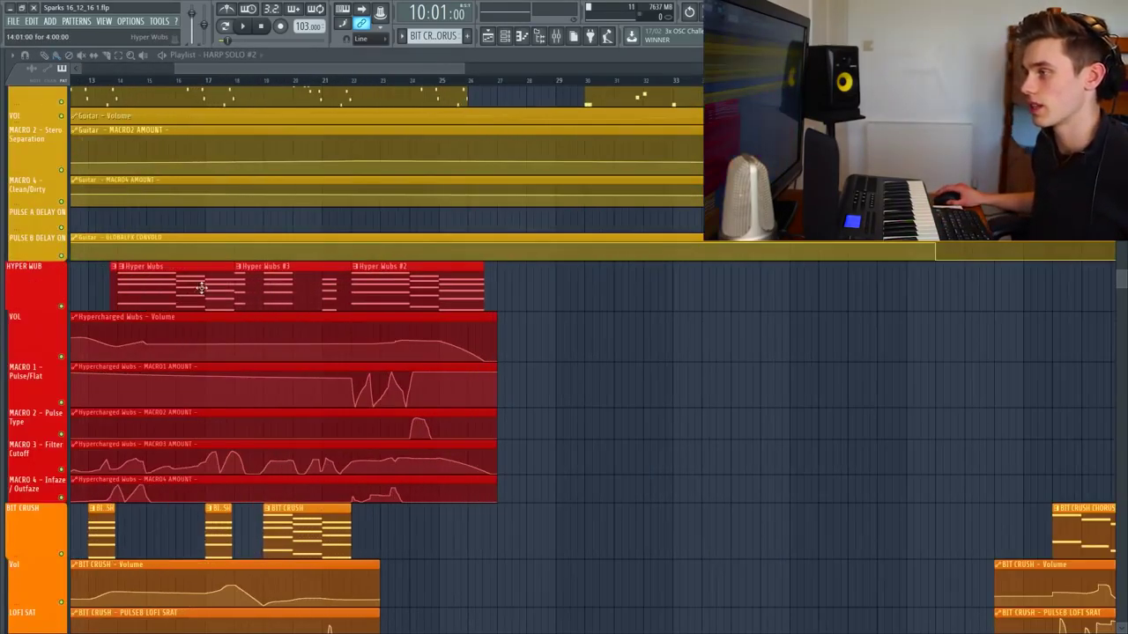
pyautogui.scroll(1, 220, 247)
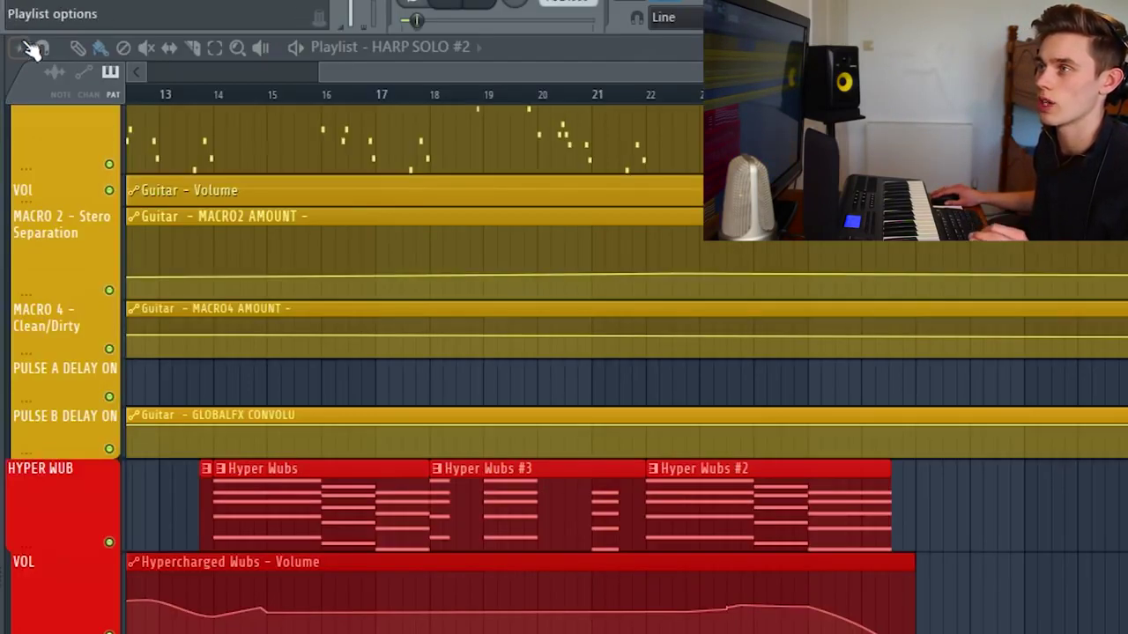
pyautogui.click(14, 55)
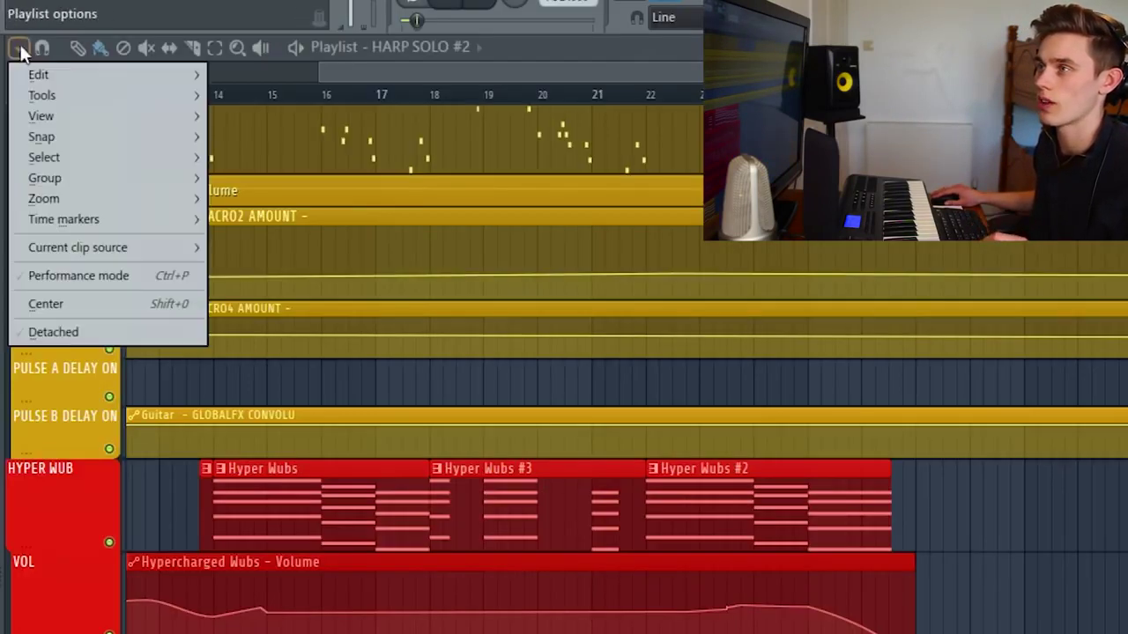
pyautogui.moveTo(82, 122)
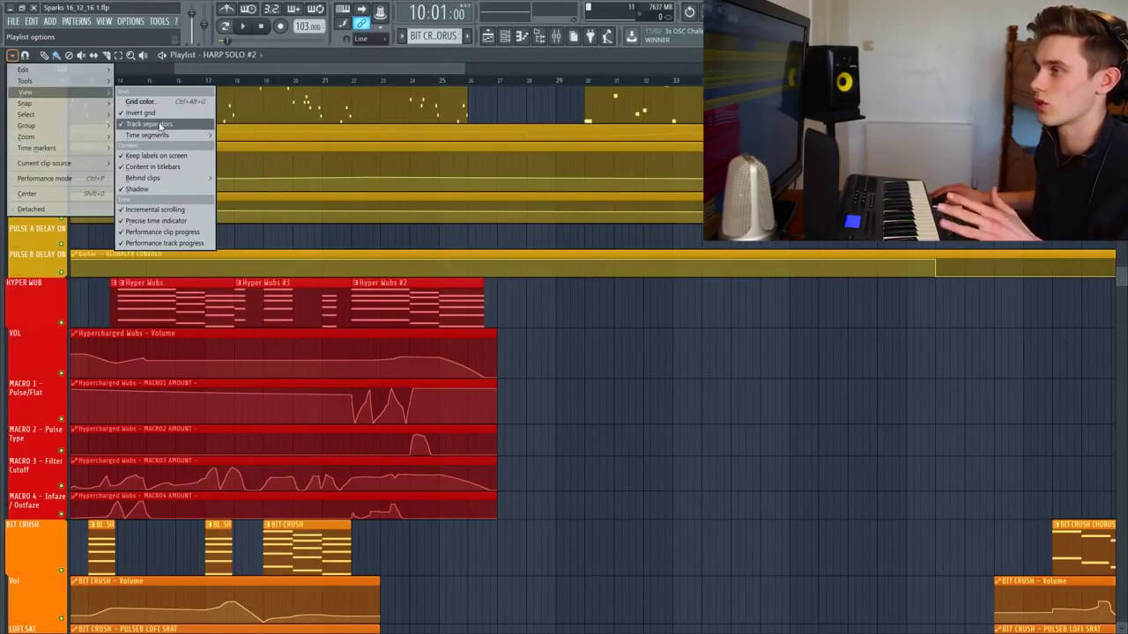
pyautogui.click(159, 125)
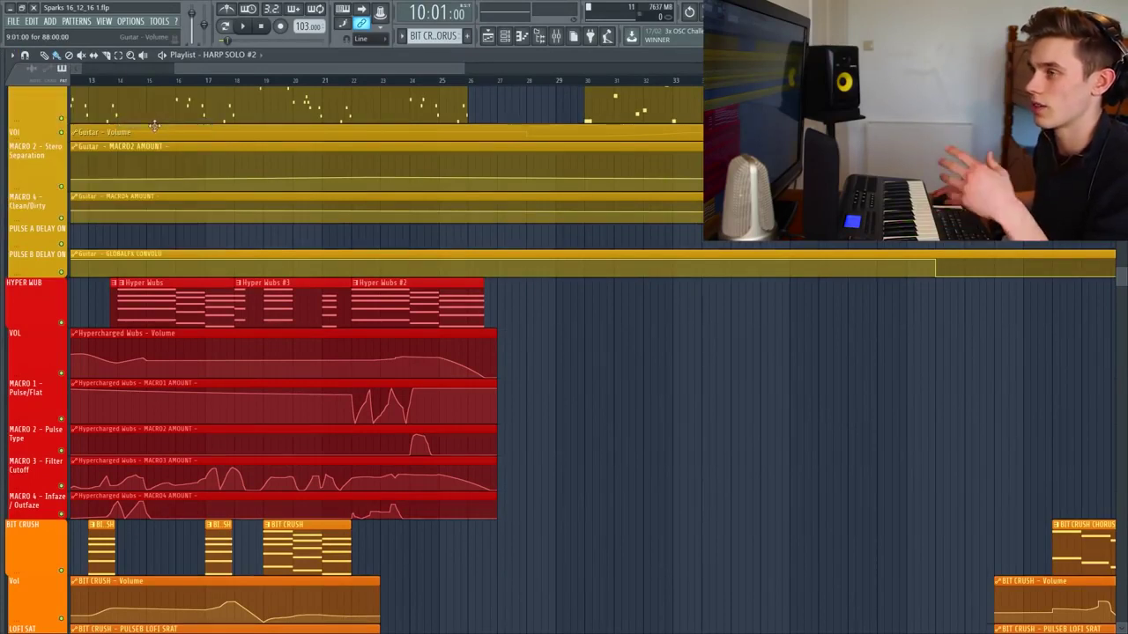
# Look over the playlist without track separators and turn the Track separators view option back on
pyautogui.scroll(-3, 490, 420)
pyautogui.scroll(-3, 490, 428)
pyautogui.scroll(5, 491, 428)
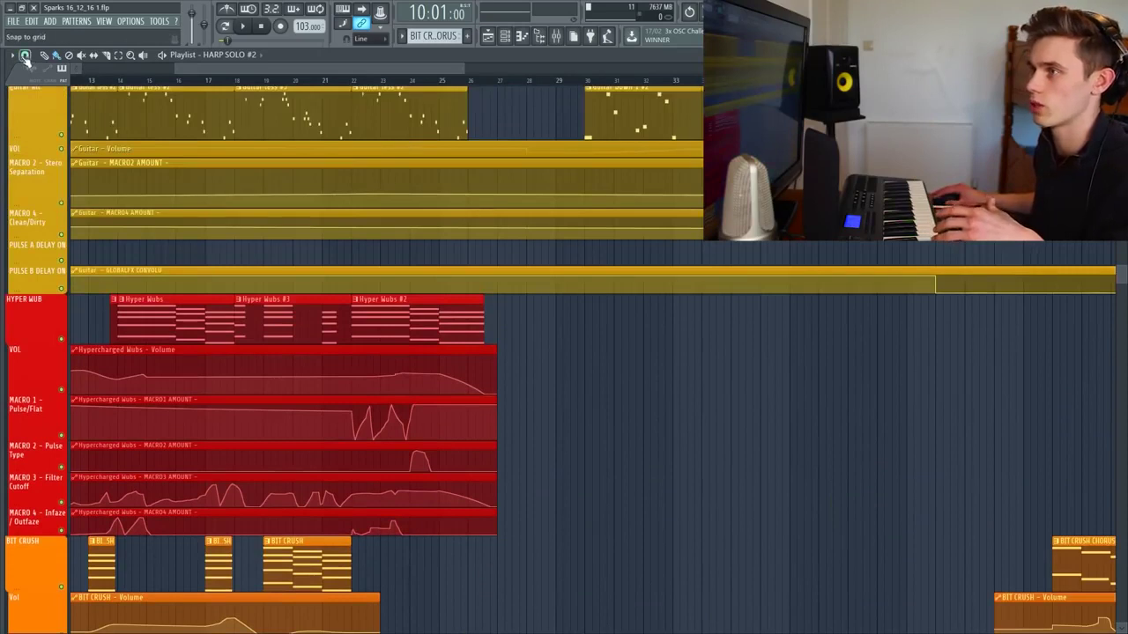
pyautogui.click(26, 58)
pyautogui.moveTo(80, 92)
pyautogui.click(150, 125)
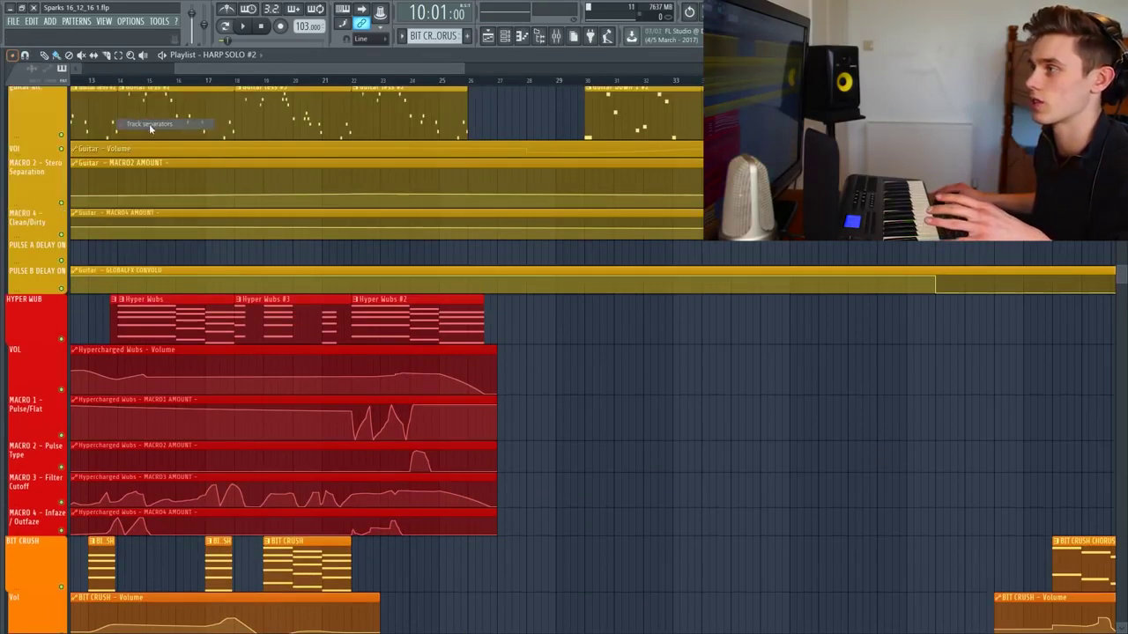
# Set the playlist's Behind clips view option to Nothing and examine how the automation and pattern clips look
pyautogui.click(12, 55)
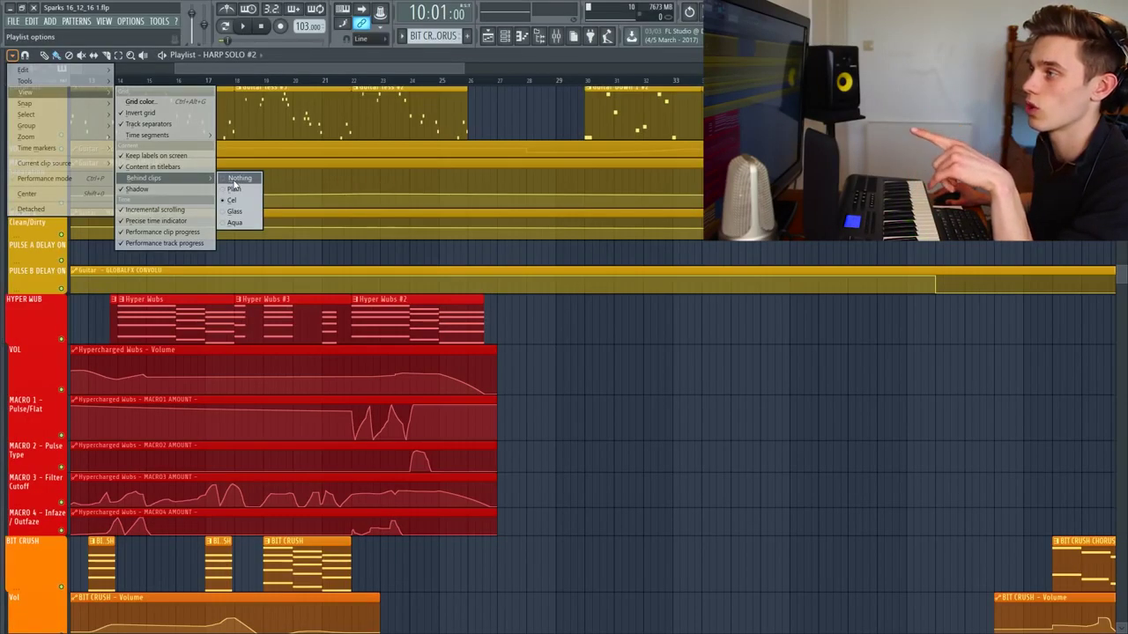
pyautogui.click(233, 187)
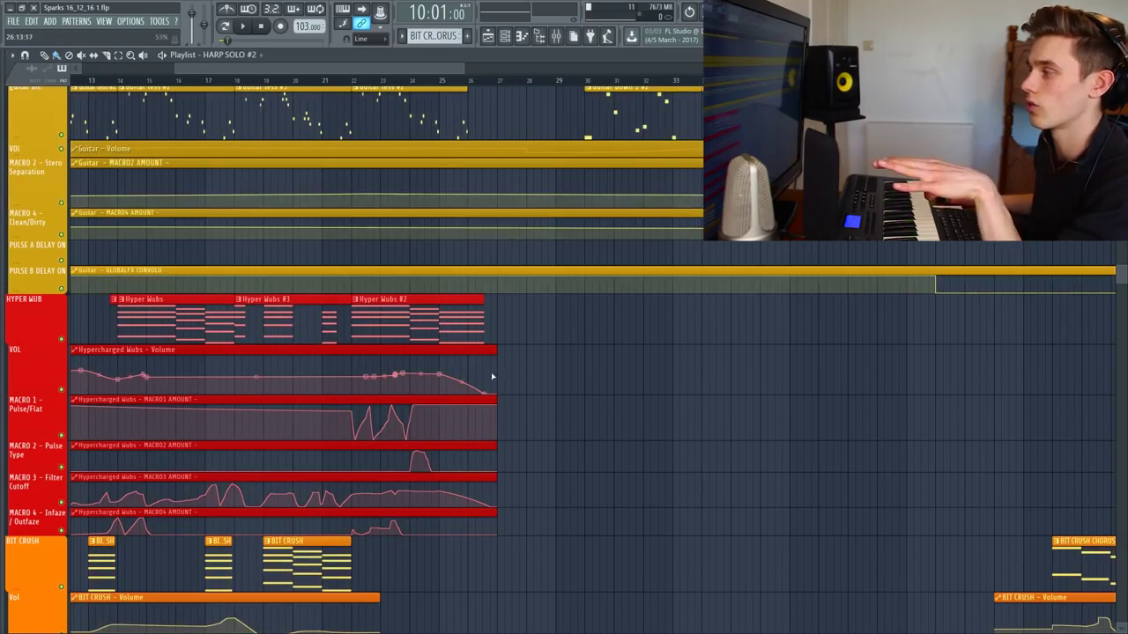
pyautogui.scroll(5, 379, 328)
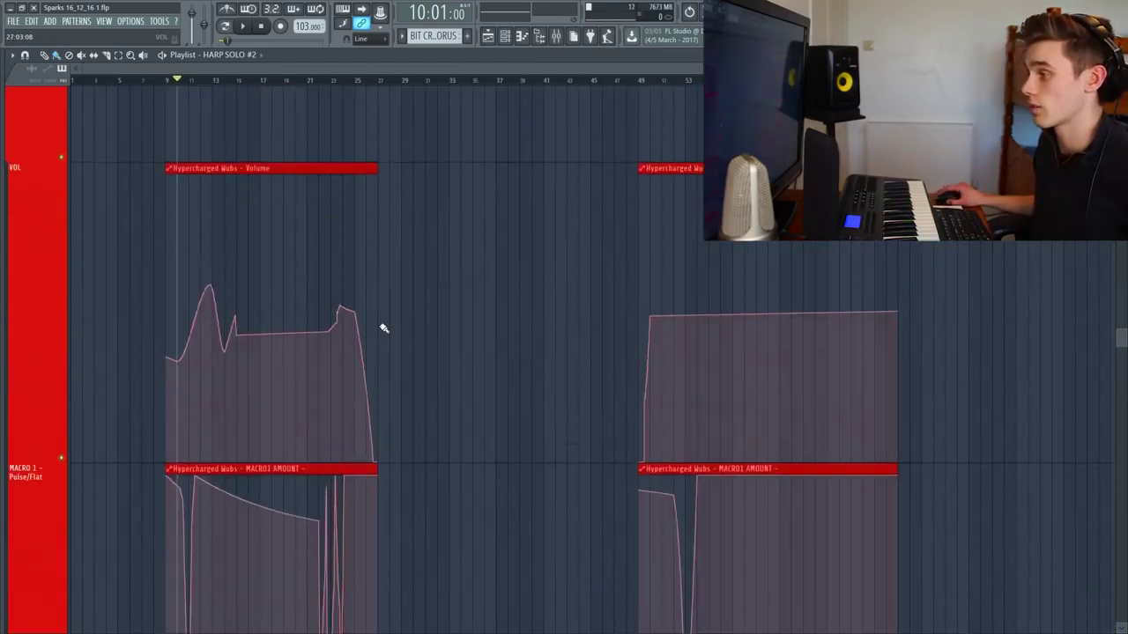
pyautogui.scroll(2, 382, 329)
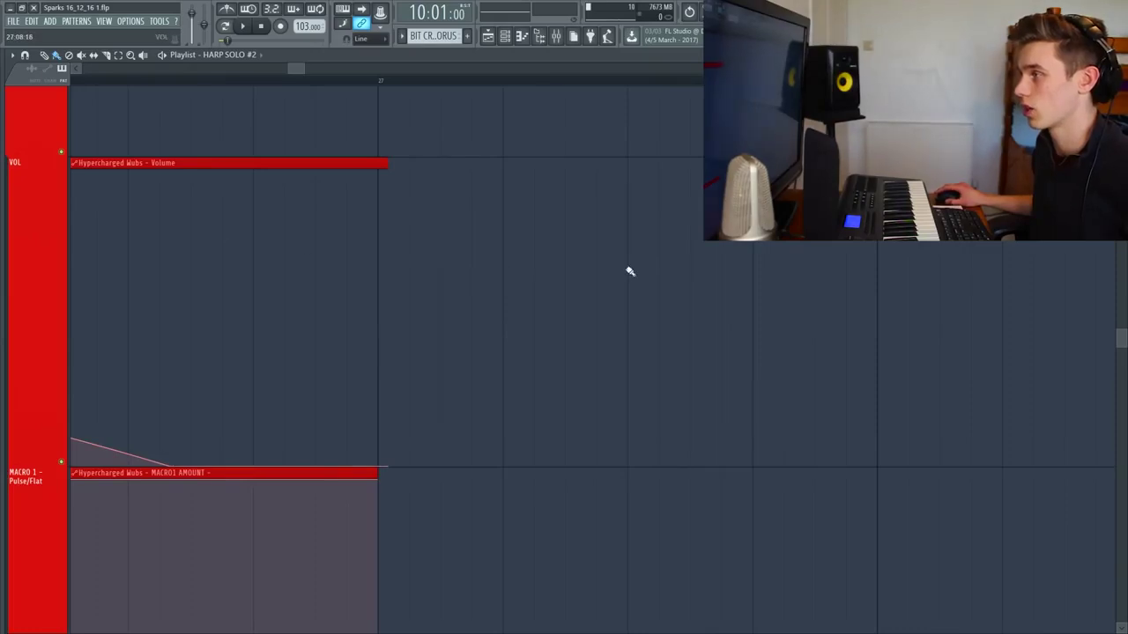
pyautogui.scroll(-6, 499, 257)
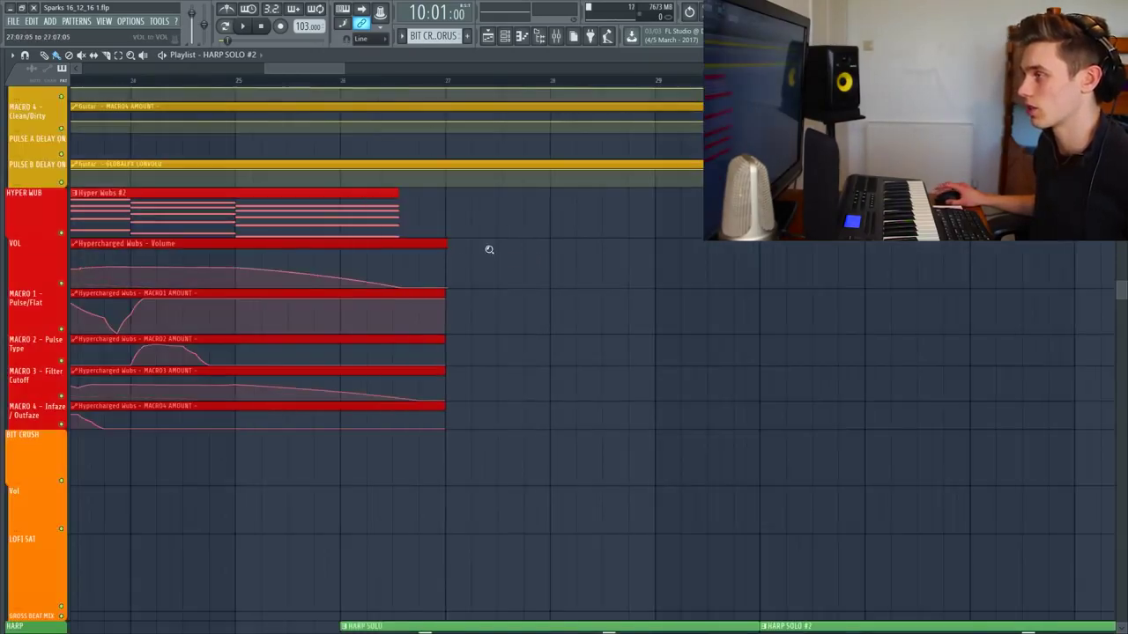
pyautogui.scroll(6, 197, 271)
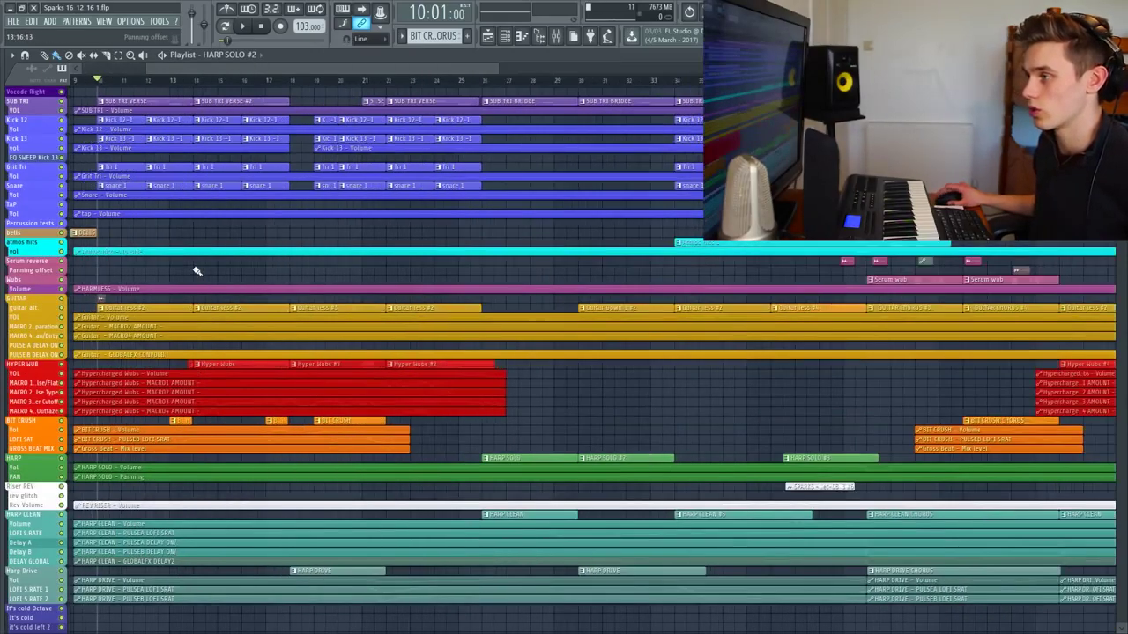
pyautogui.scroll(-4, 240, 281)
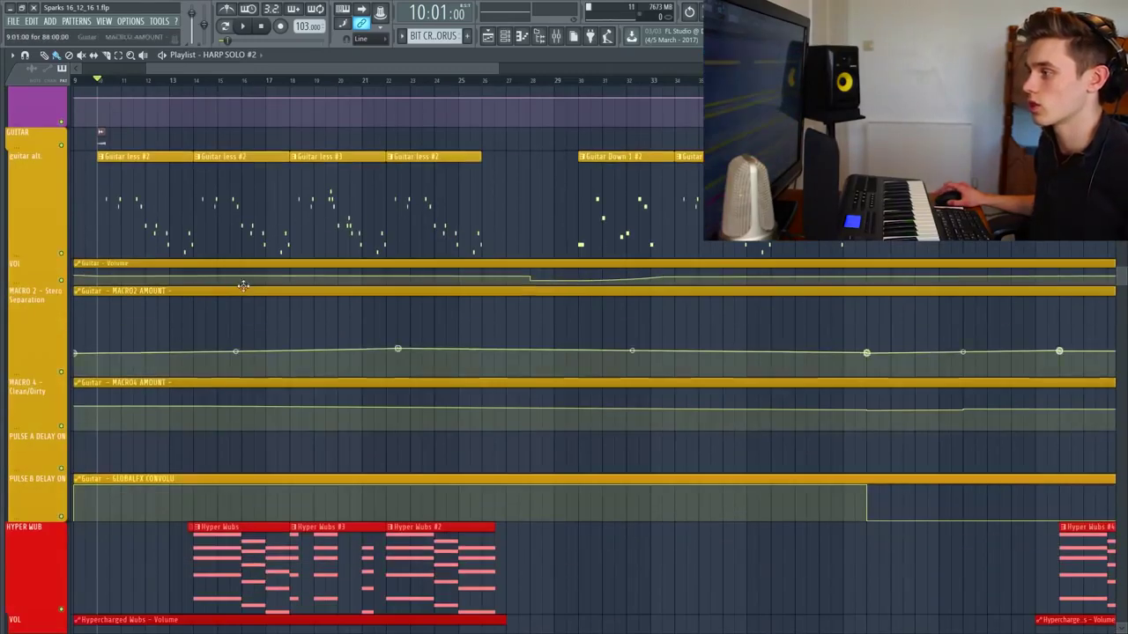
pyautogui.scroll(-4, 280, 296)
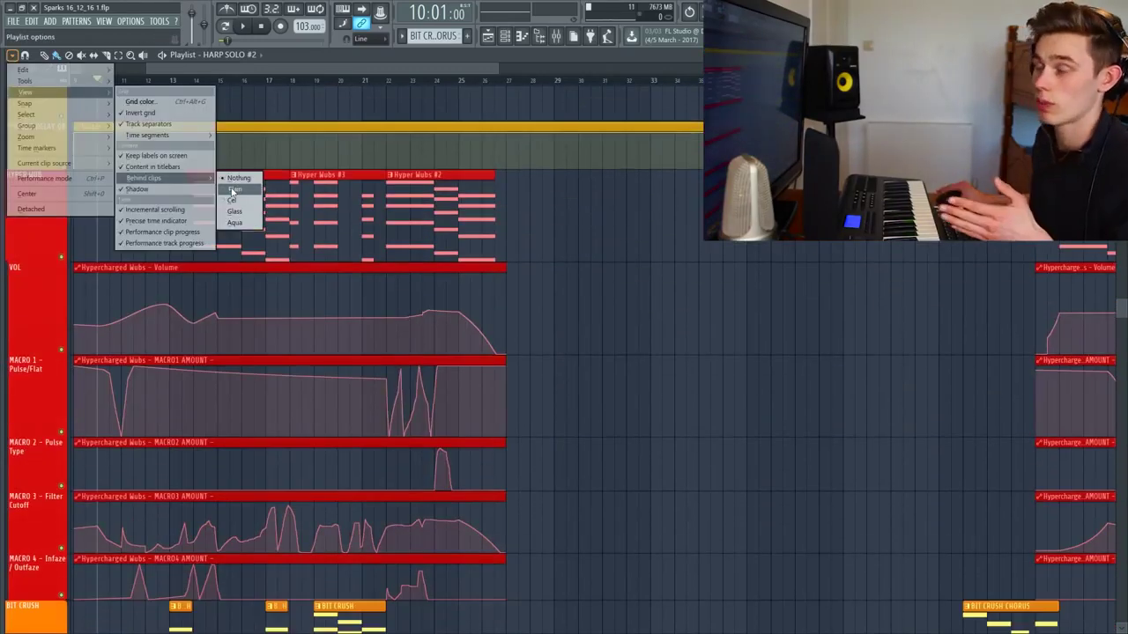
# Switch the playlist's Behind clips view option to Plain and from there to Cel
pyautogui.click(233, 191)
pyautogui.click(12, 56)
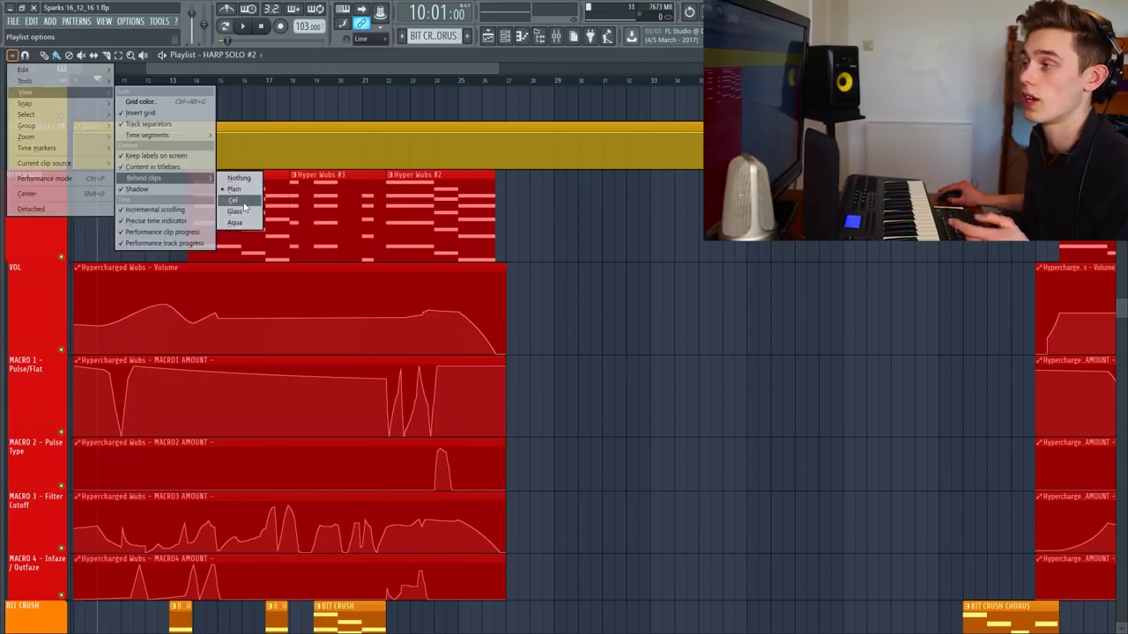
pyautogui.click(245, 207)
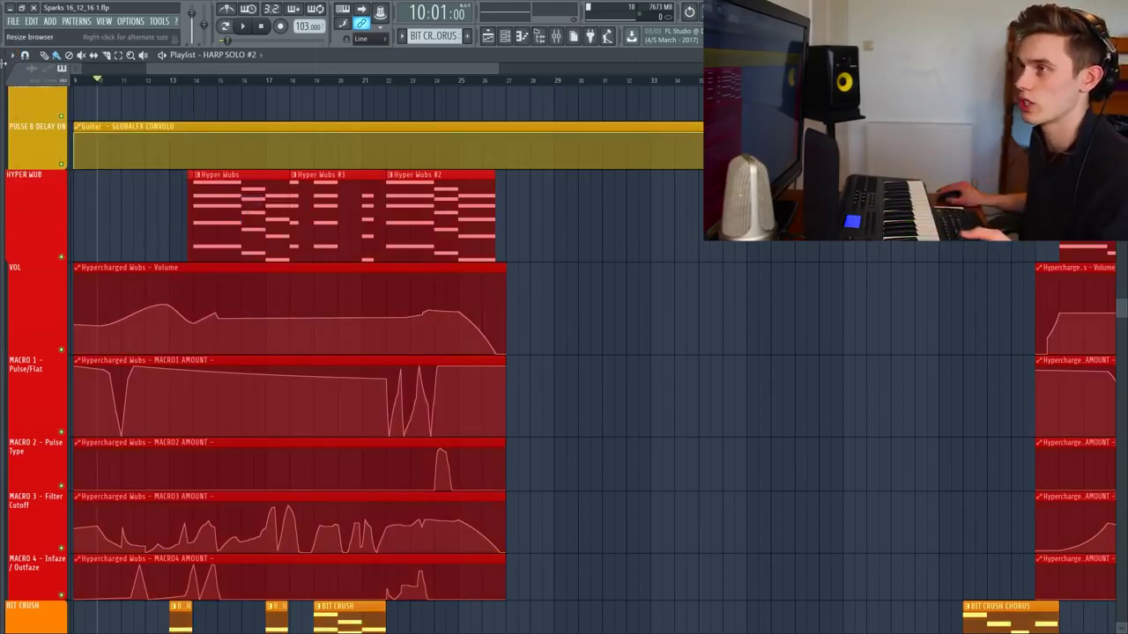
# Set the playlist's Behind clips view option to Glass and examine the guitar, Hyper Wub and Bit Crush clips
pyautogui.click(10, 57)
pyautogui.moveTo(26, 92)
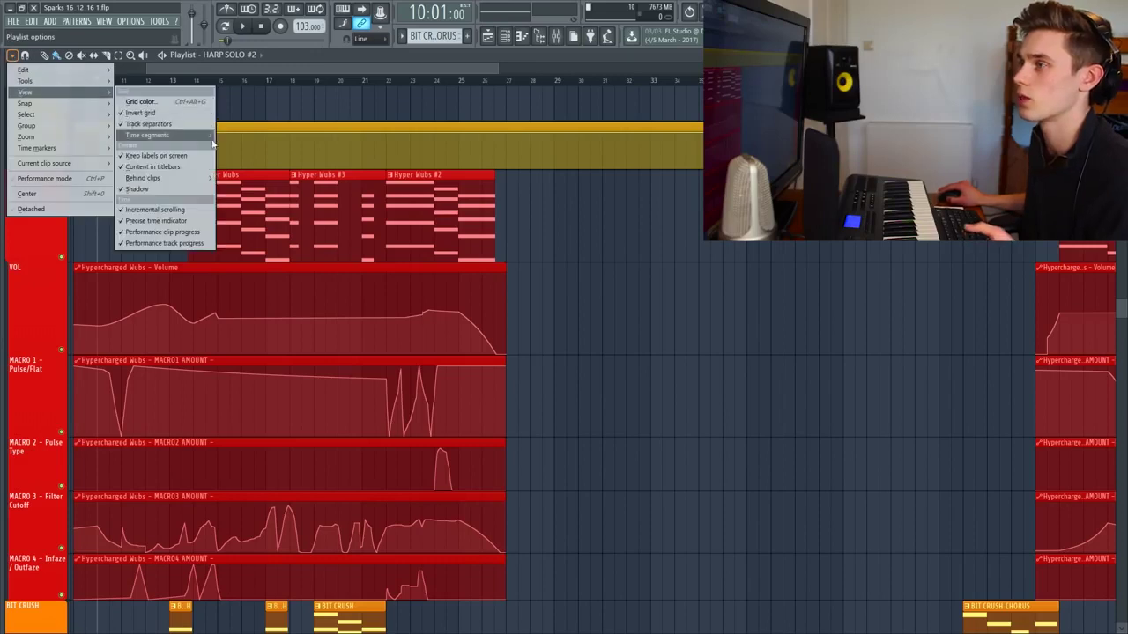
pyautogui.moveTo(204, 183)
pyautogui.click(242, 214)
pyautogui.scroll(-3, 370, 211)
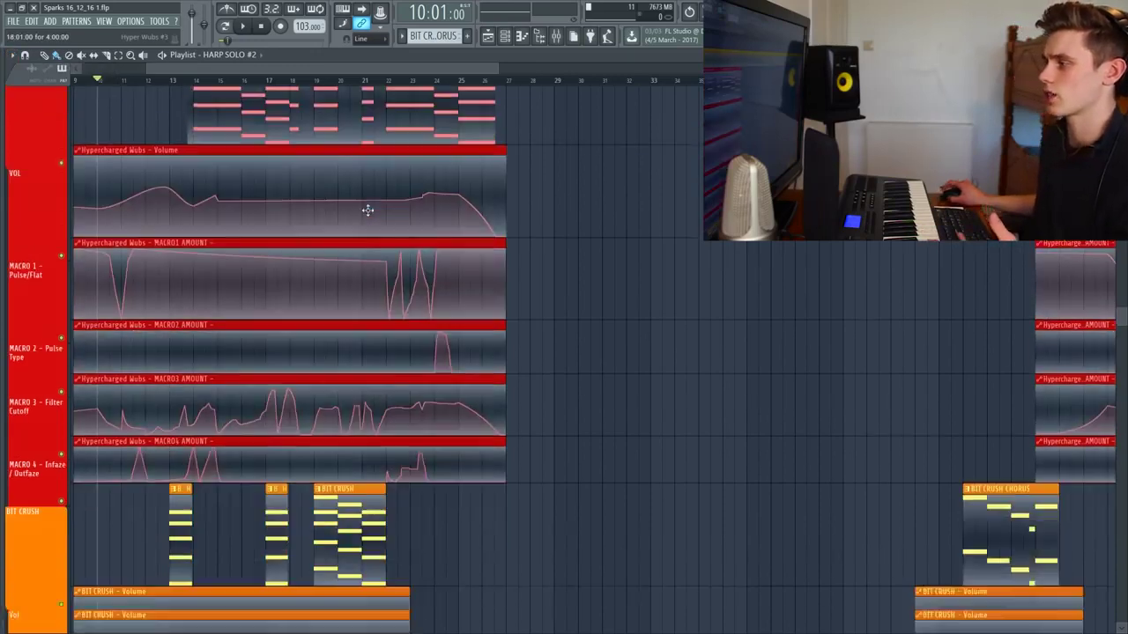
pyautogui.scroll(5, 370, 211)
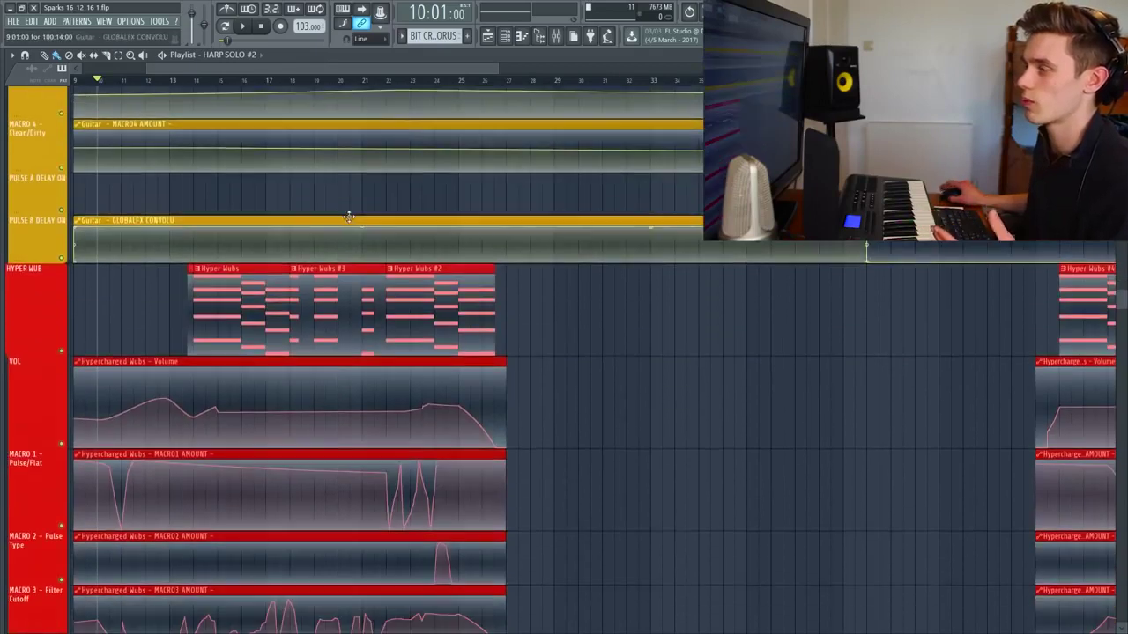
pyautogui.scroll(-3, 220, 133)
# Set the playlist's Behind clips view option to Aqua
pyautogui.click(10, 55)
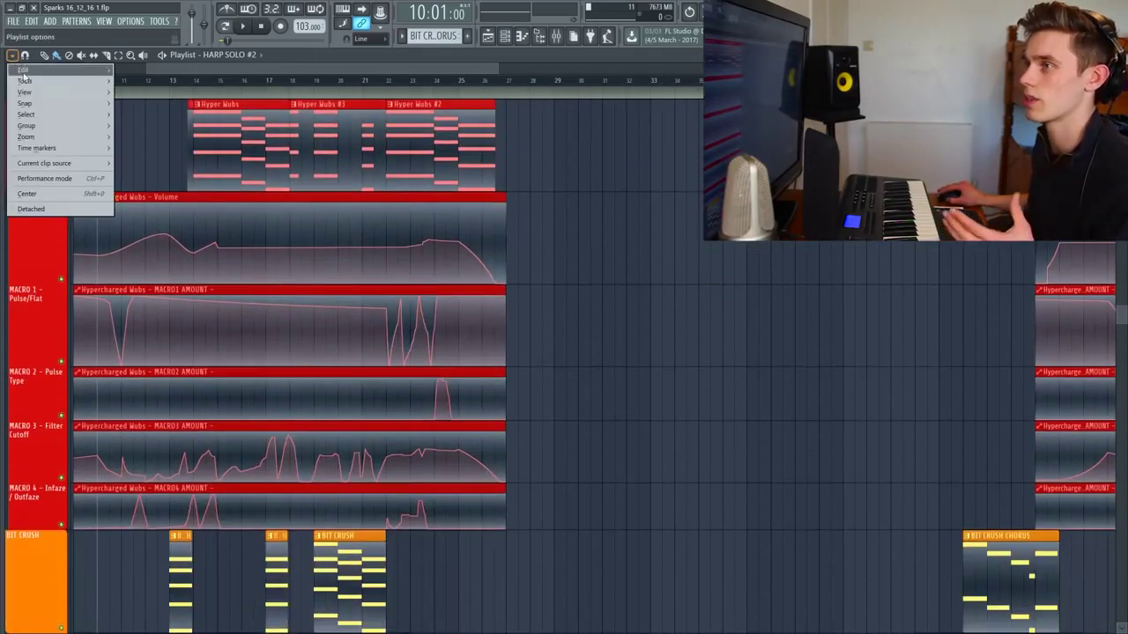
pyautogui.moveTo(38, 94)
pyautogui.moveTo(182, 184)
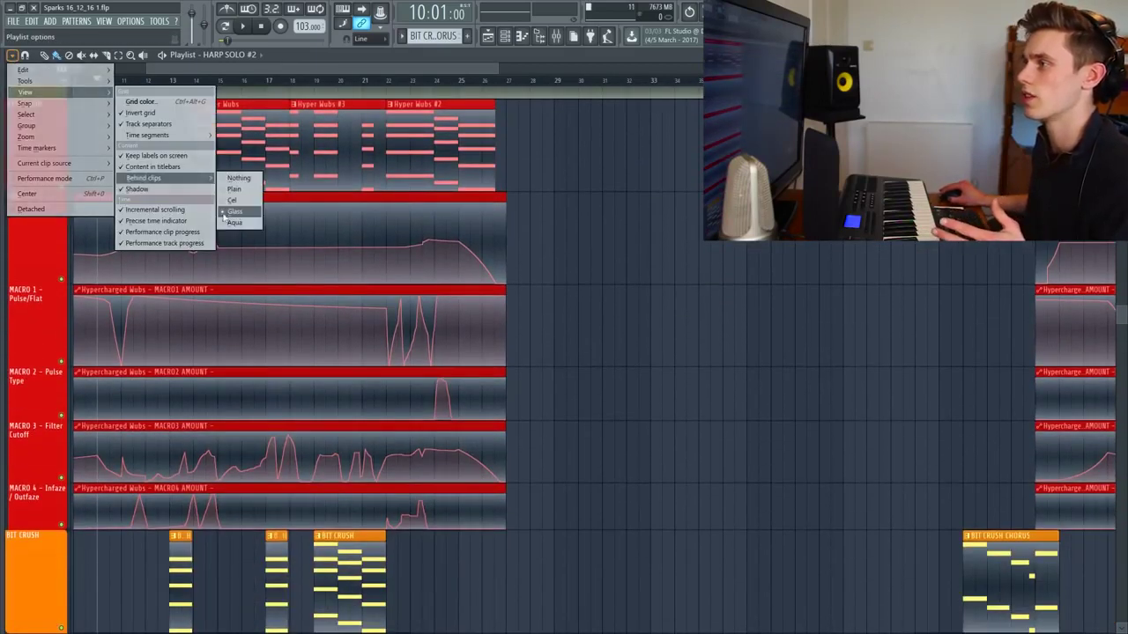
pyautogui.click(234, 223)
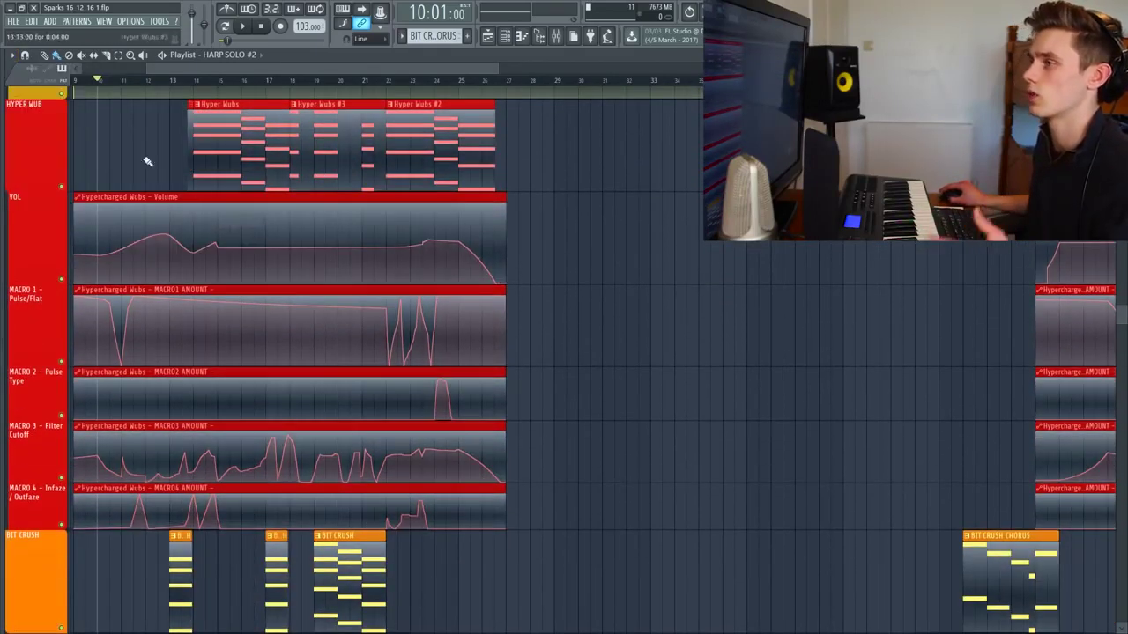
# Return the playlist's Behind clips view option to Cel and look over the clips across the arrangement
pyautogui.click(13, 56)
pyautogui.moveTo(38, 94)
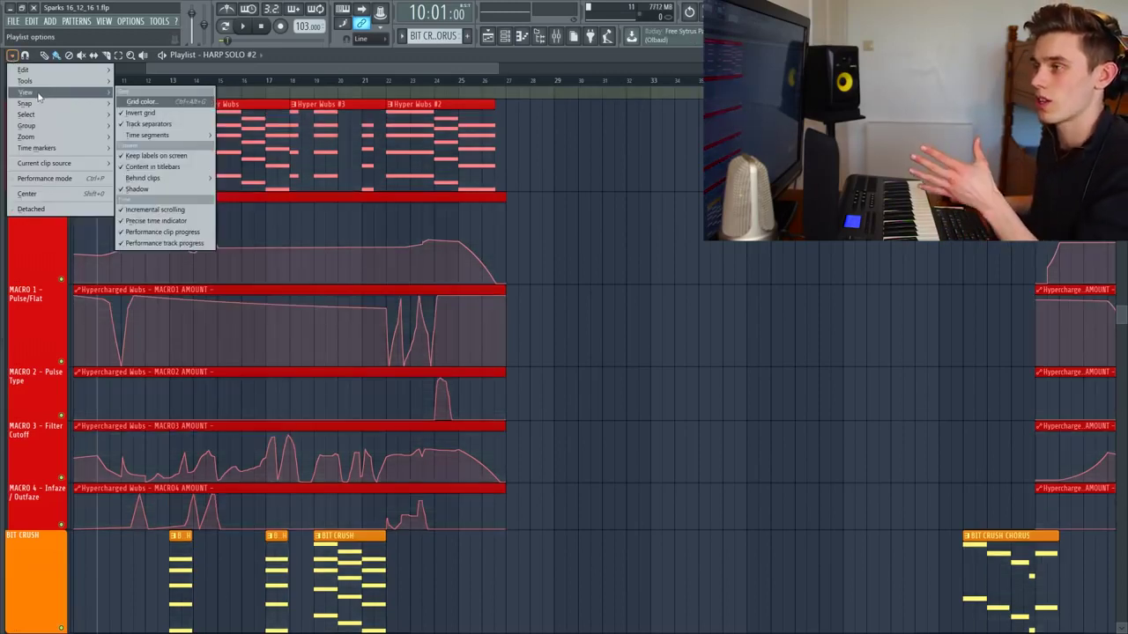
pyautogui.moveTo(162, 180)
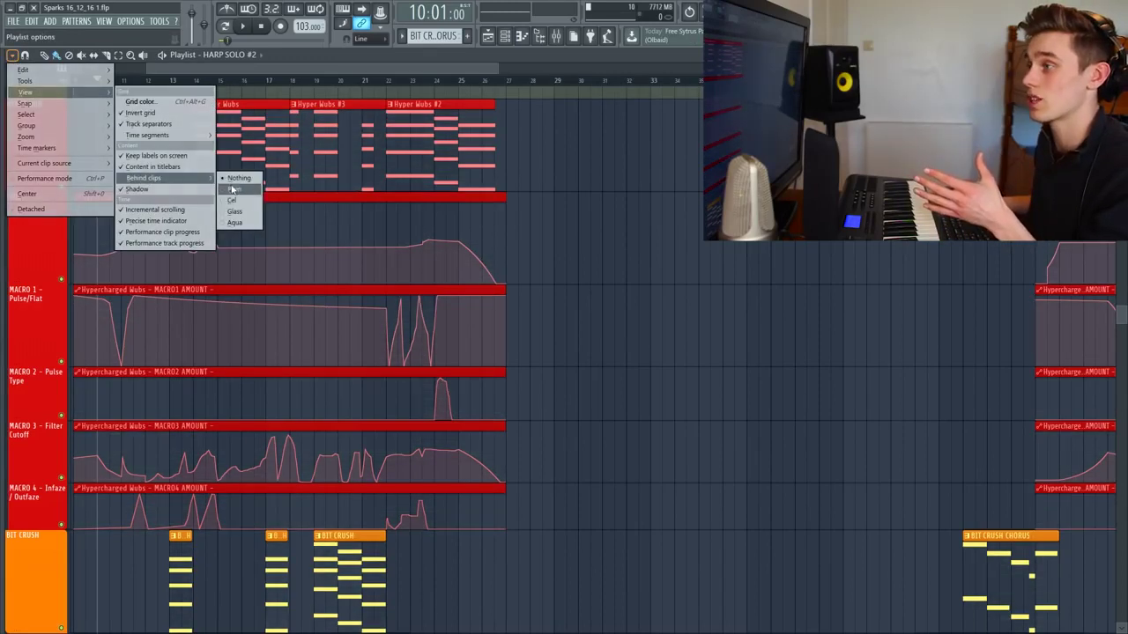
pyautogui.click(233, 201)
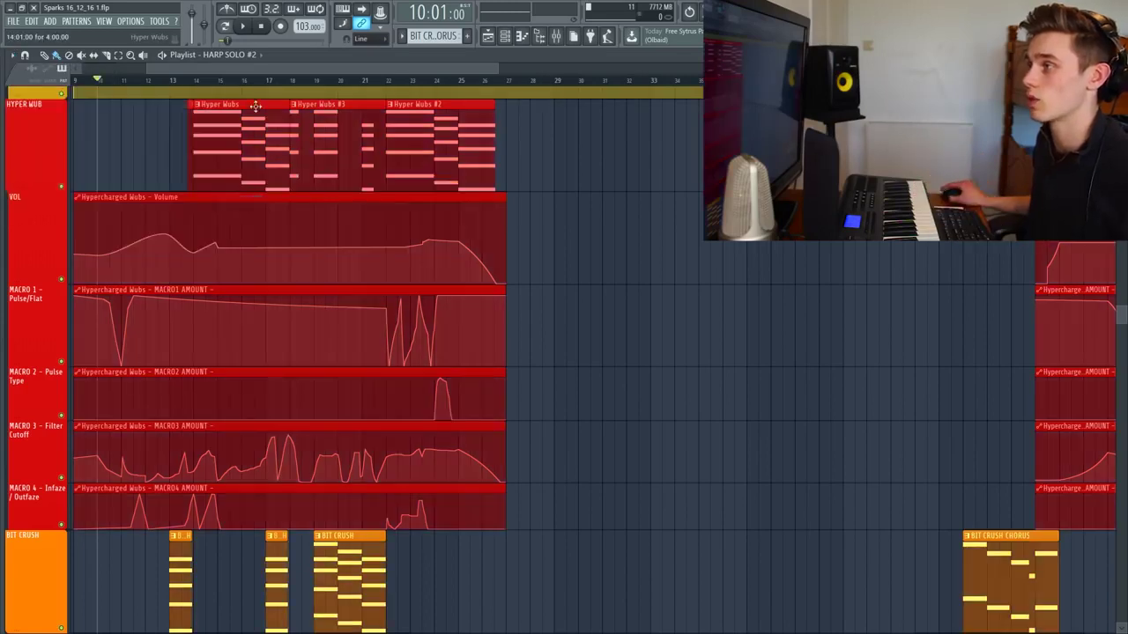
pyautogui.scroll(-3, 269, 85)
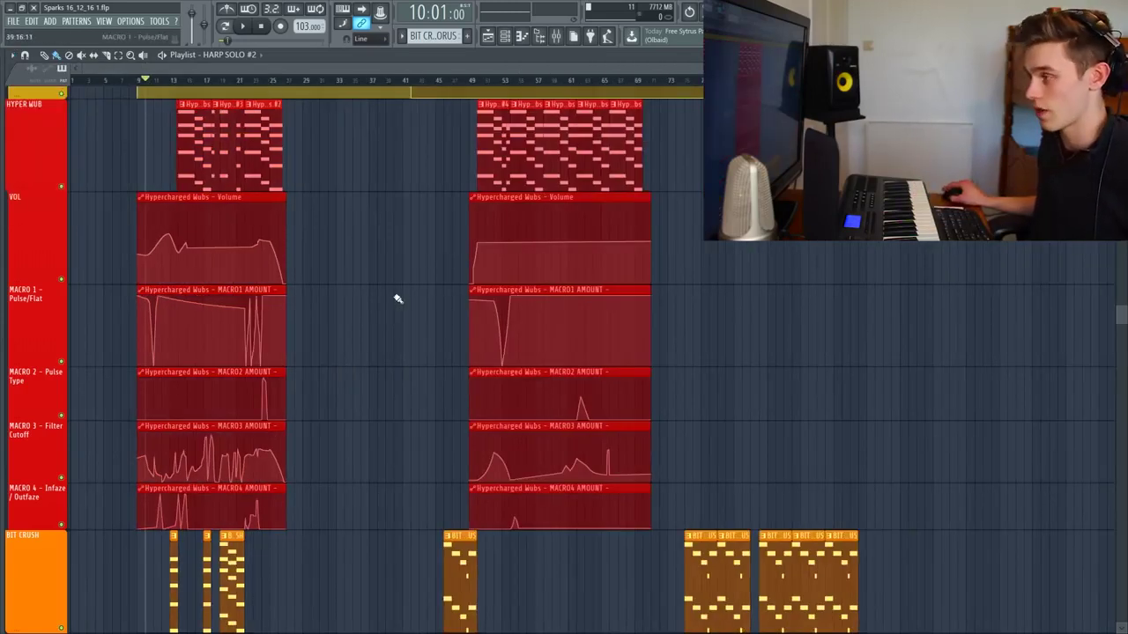
pyautogui.scroll(-4, 370, 274)
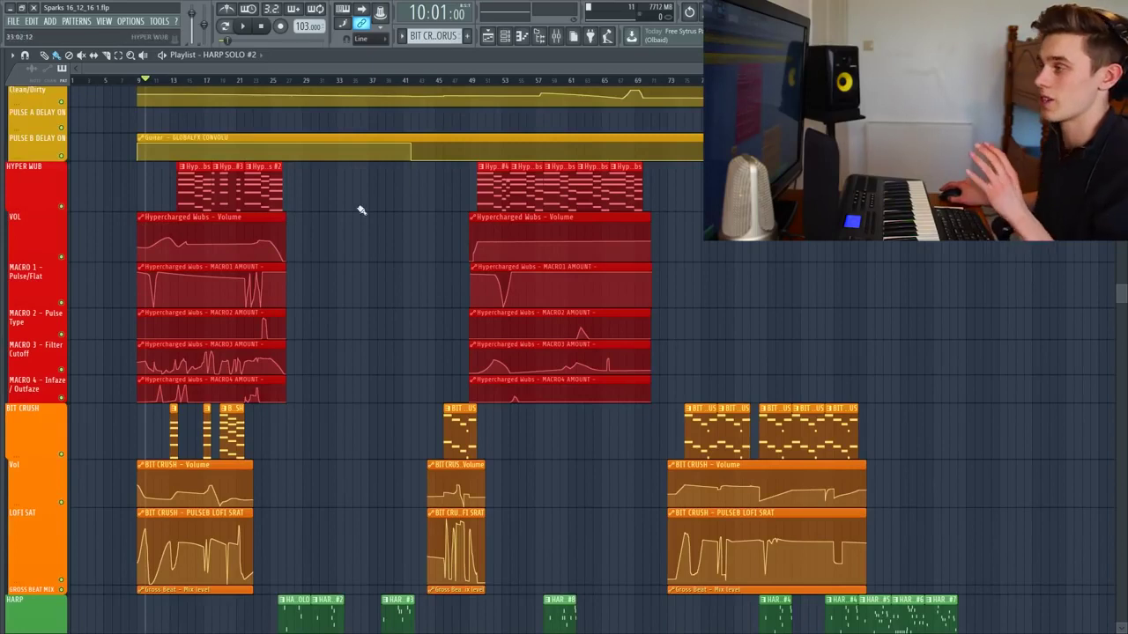
pyautogui.scroll(-1, 405, 349)
pyautogui.scroll(5, 378, 322)
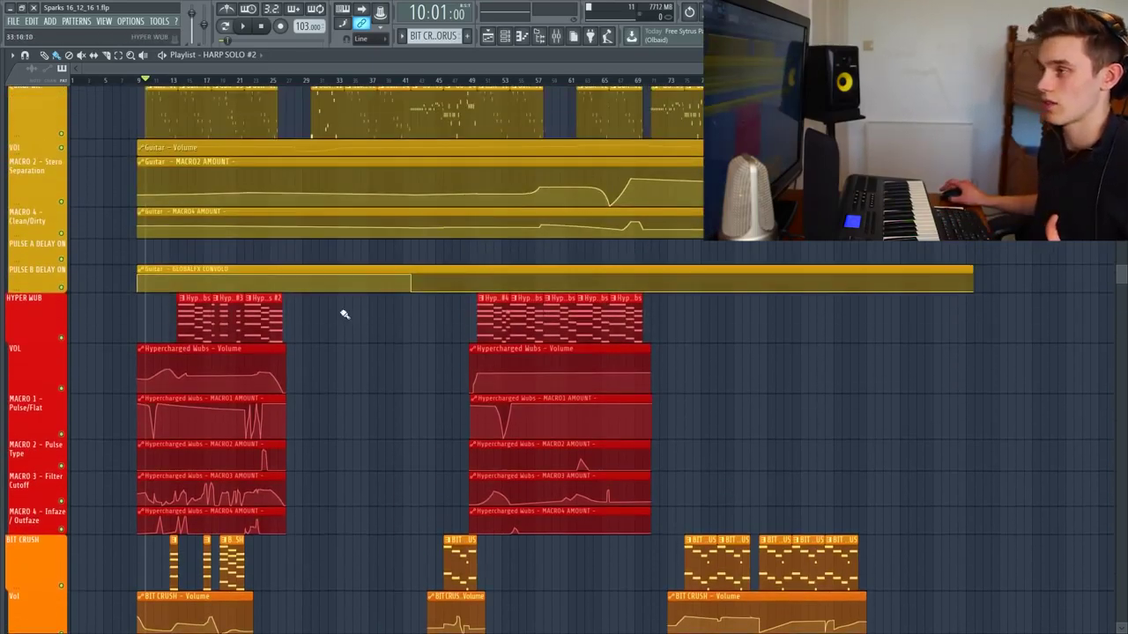
# Set the SPARKS Thumb image from the SPARKS folder as the background wallpaper and resize the playlist to check it
pyautogui.click(104, 20)
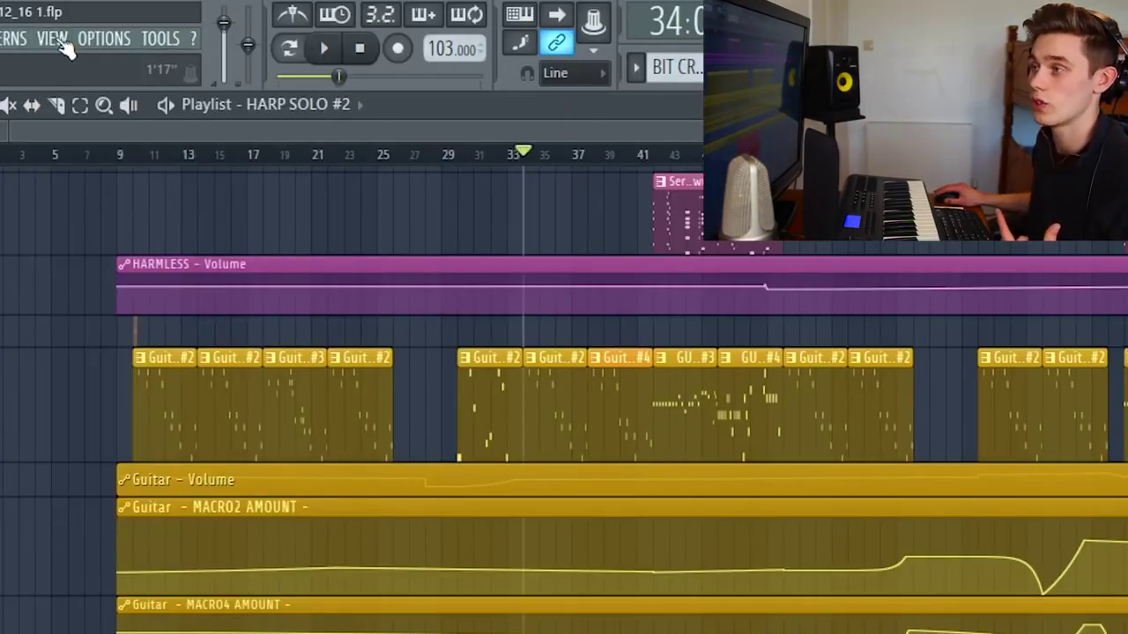
pyautogui.click(55, 38)
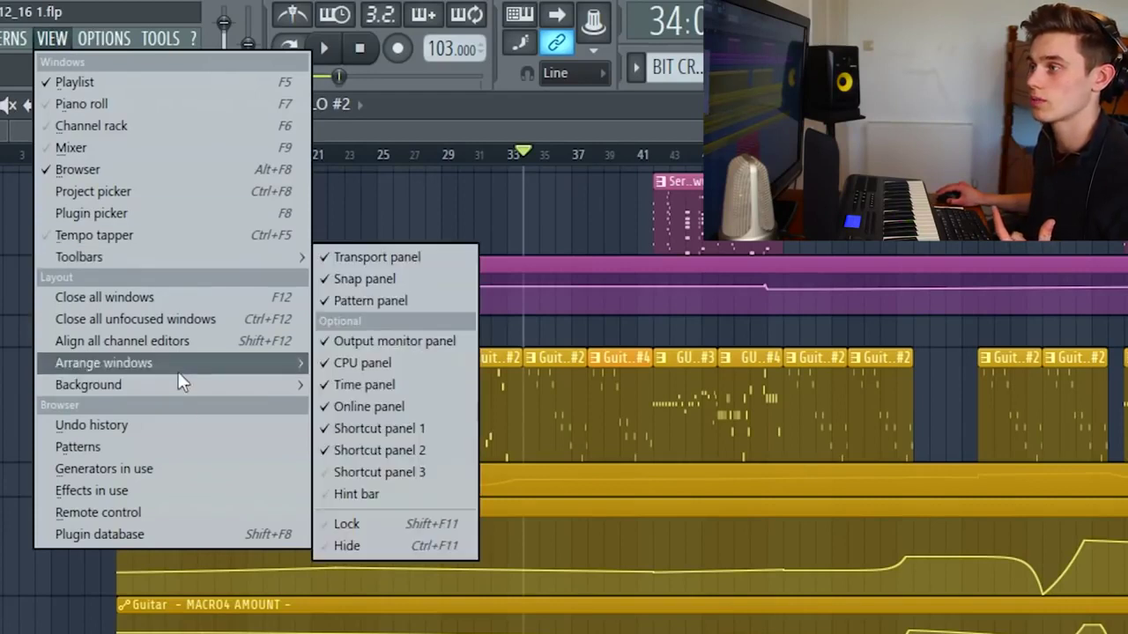
pyautogui.moveTo(181, 383)
pyautogui.click(402, 385)
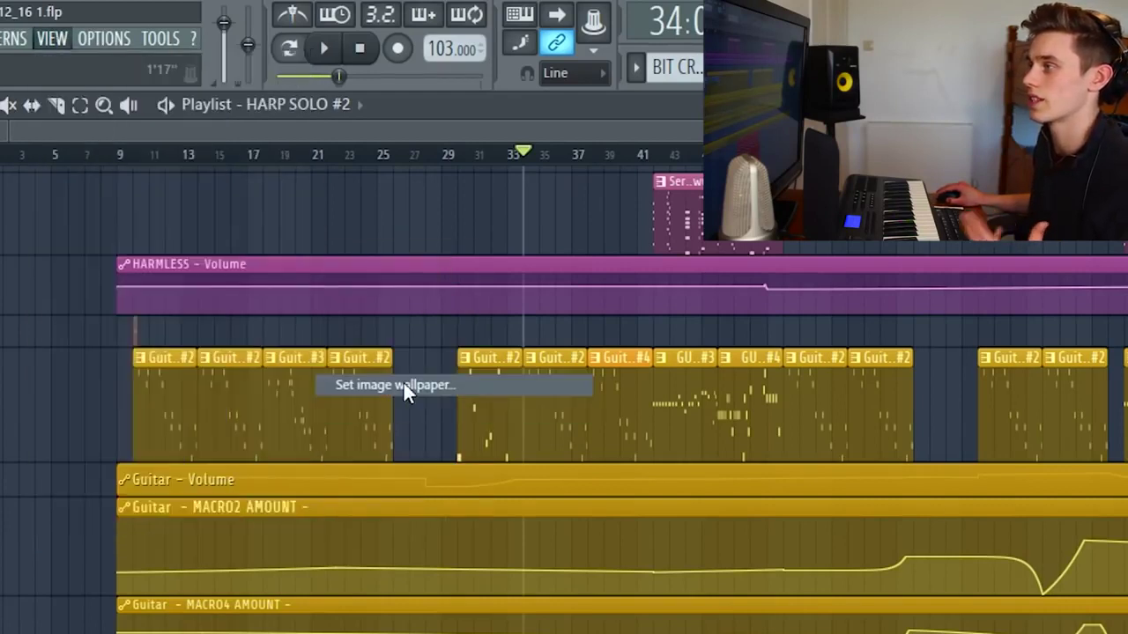
pyautogui.scroll(-2, 300, 136)
pyautogui.scroll(2, 264, 123)
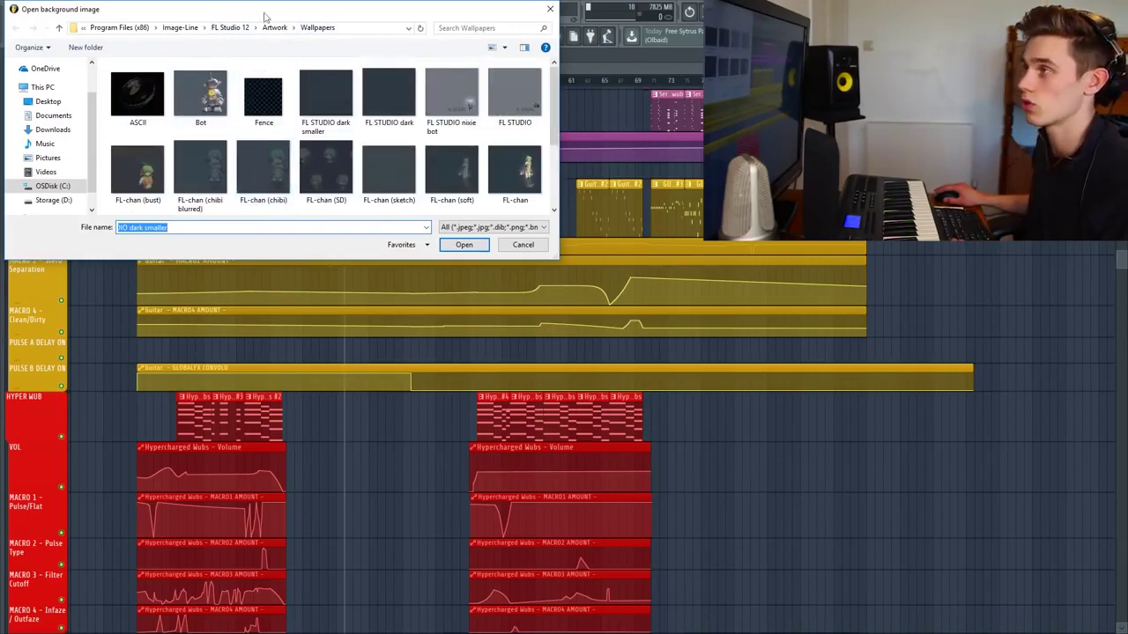
pyautogui.click(231, 27)
pyautogui.click(156, 27)
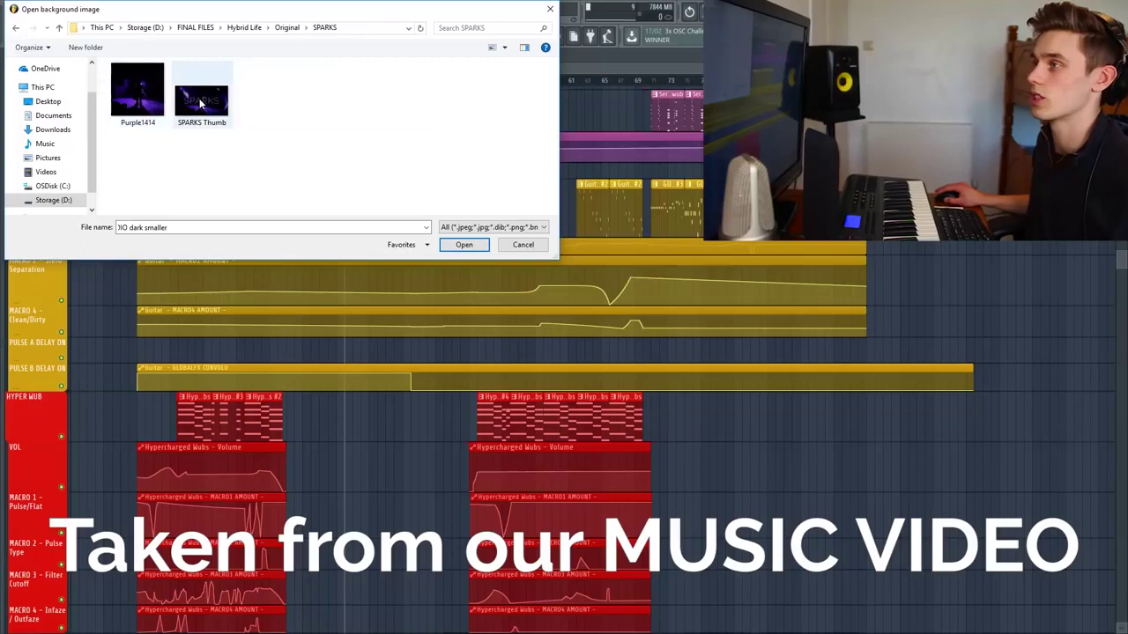
pyautogui.doubleClick(203, 103)
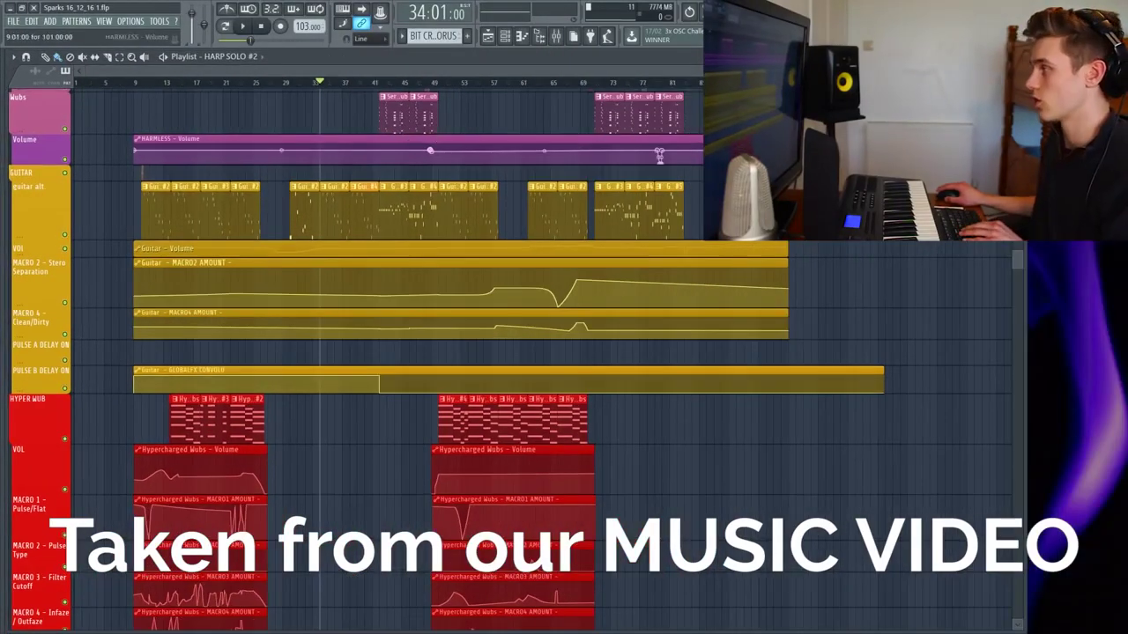
pyautogui.moveTo(1026, 183); pyautogui.dragTo(146, 253)
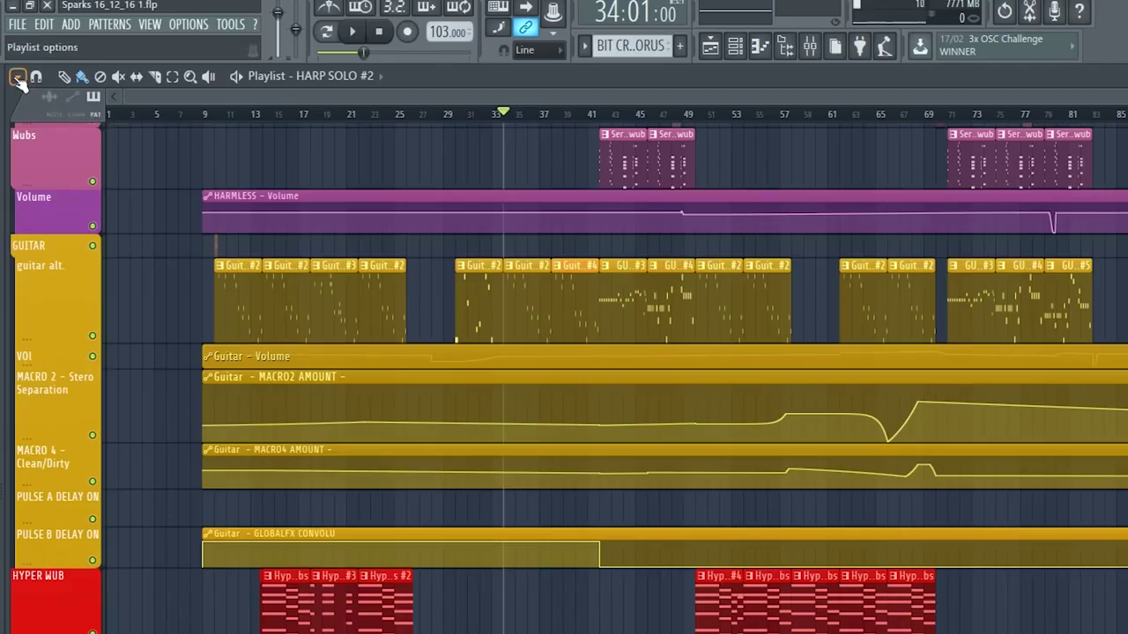
# Change the playlist background colour to a pale violet, RGB 185, 185, 255, and look over the clips against it
pyautogui.click(18, 78)
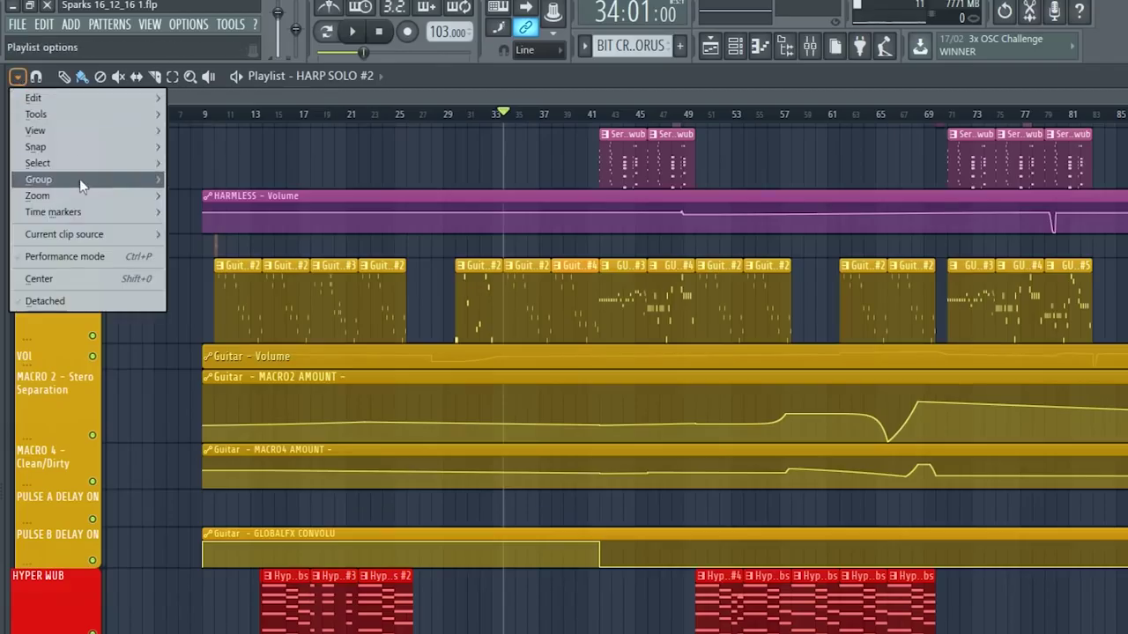
pyautogui.moveTo(84, 128)
pyautogui.click(208, 143)
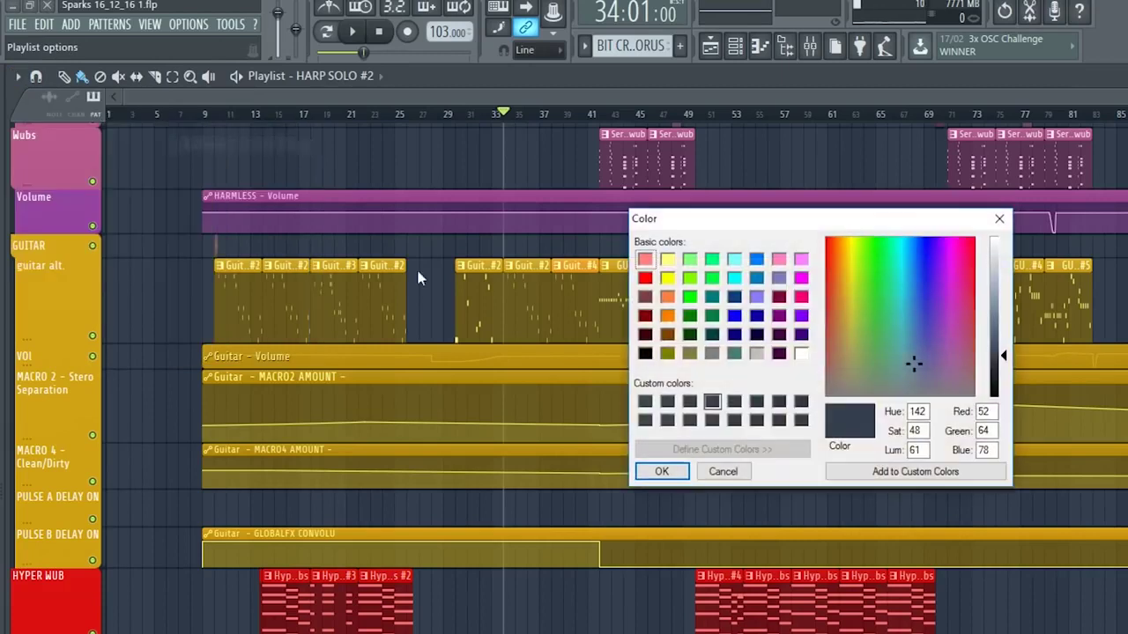
pyautogui.click(757, 297)
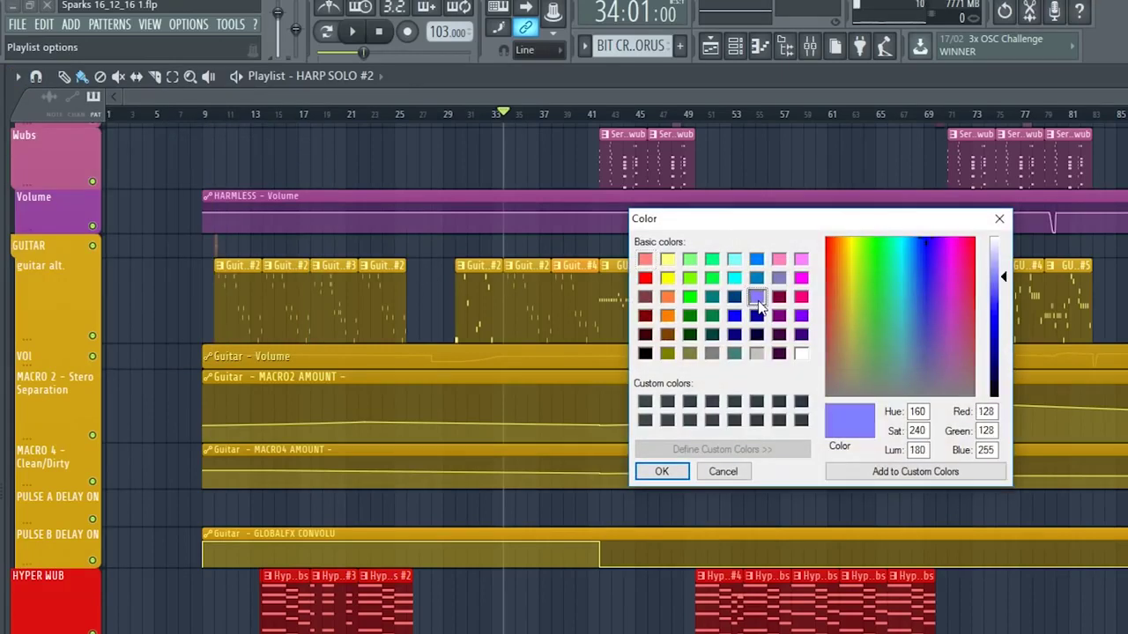
pyautogui.moveTo(1005, 278)
pyautogui.mouseDown()
pyautogui.moveTo(1002, 250)
pyautogui.moveTo(1009, 266)
pyautogui.mouseUp()
pyautogui.click(673, 471)
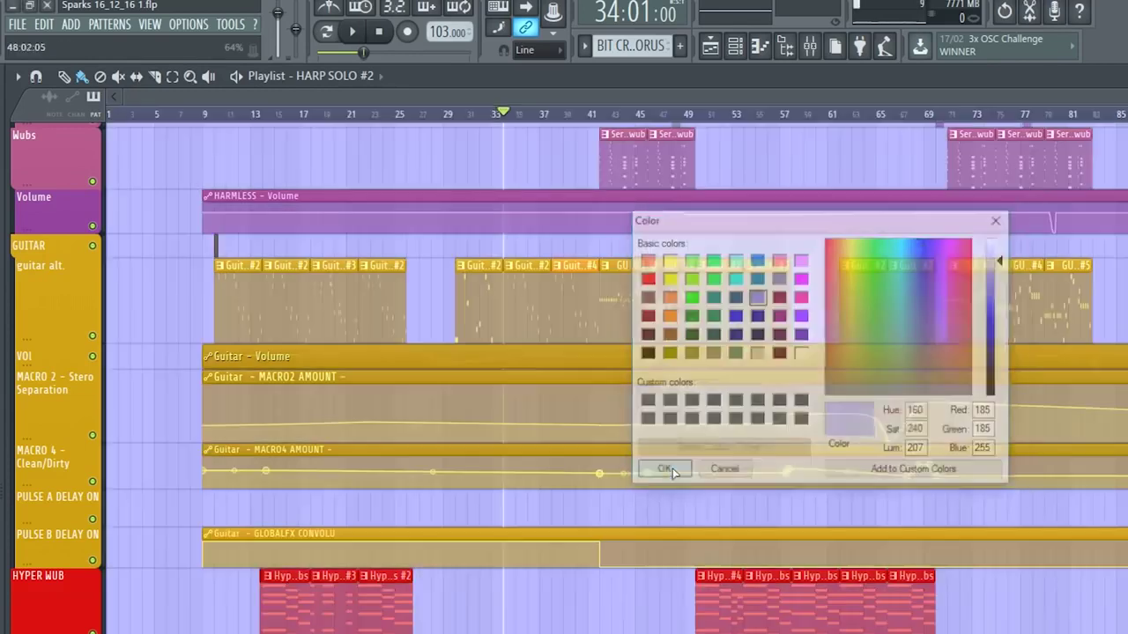
pyautogui.scroll(-8, 750, 456)
pyautogui.scroll(-3, 960, 520)
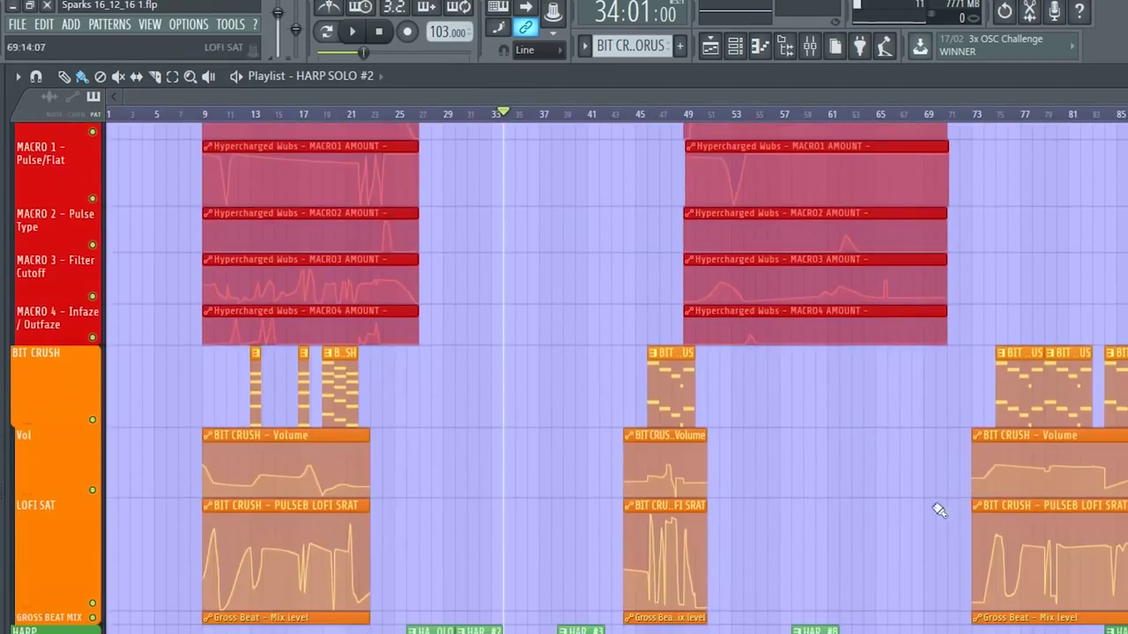
pyautogui.scroll(10, 835, 541)
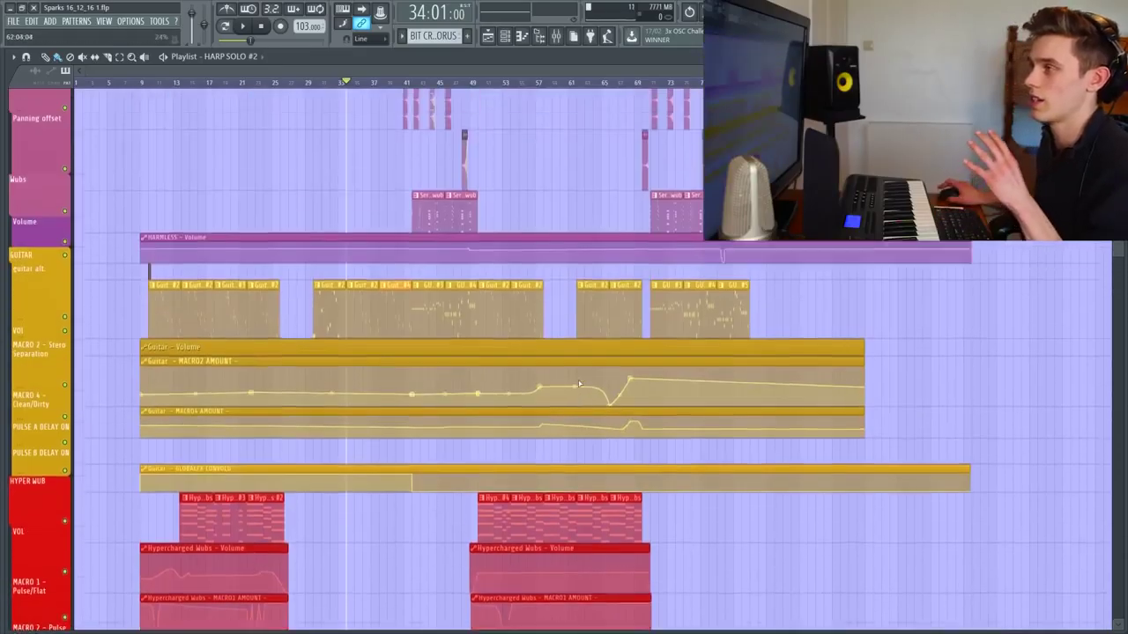
pyautogui.scroll(7, 579, 385)
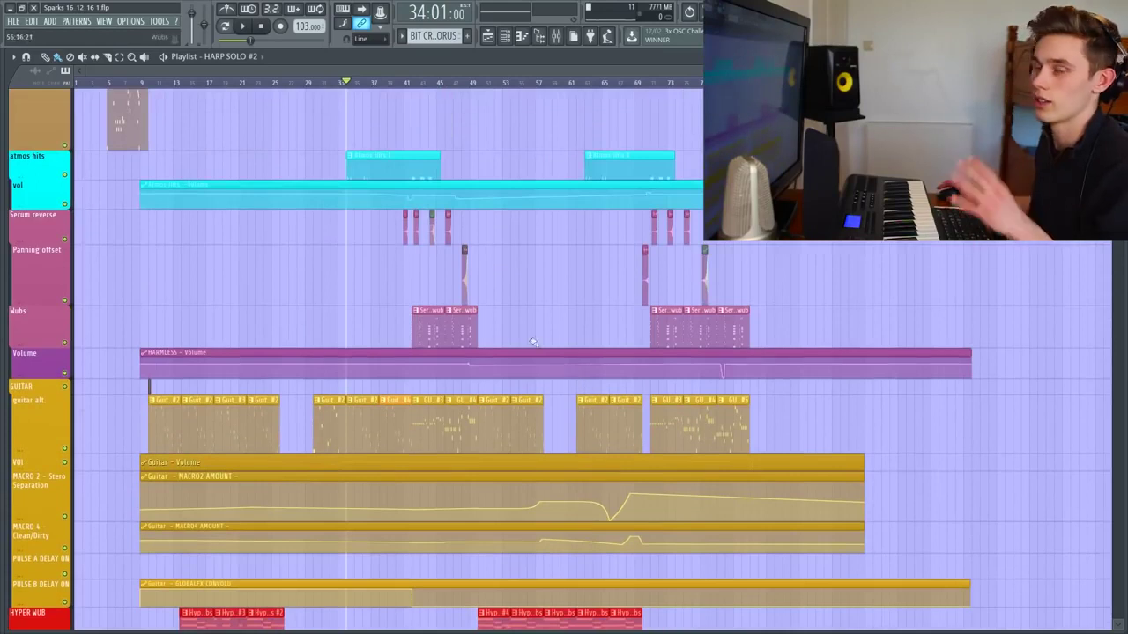
# Set the playlist background to the dark teal custom colour with RGB 51, 71, 77
pyautogui.click(13, 57)
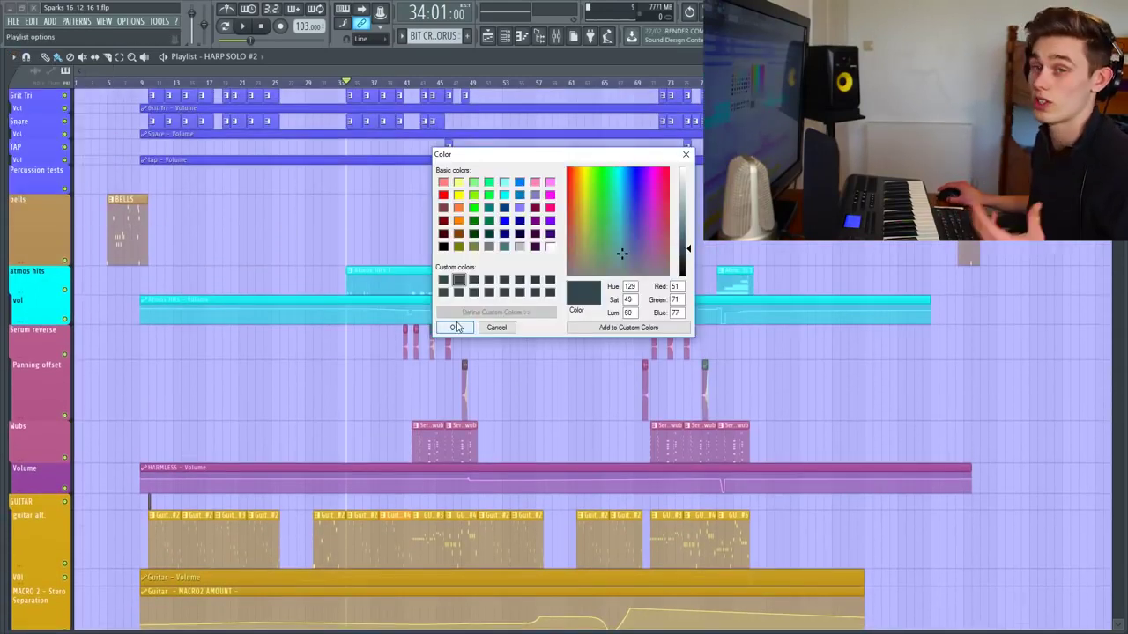
pyautogui.click(454, 327)
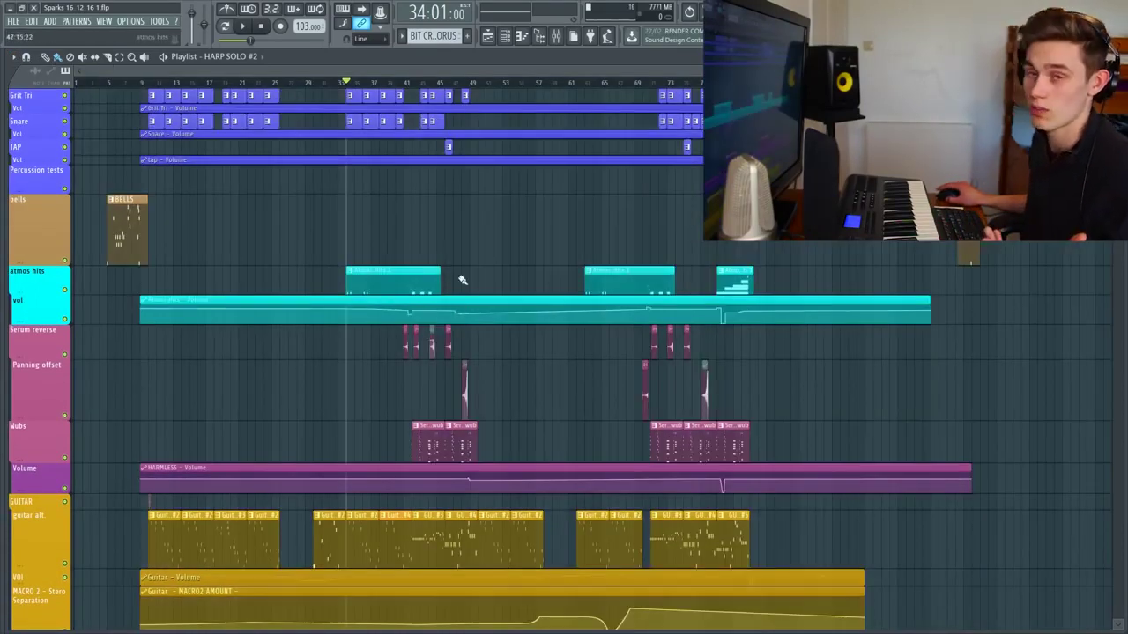
pyautogui.scroll(6, 461, 281)
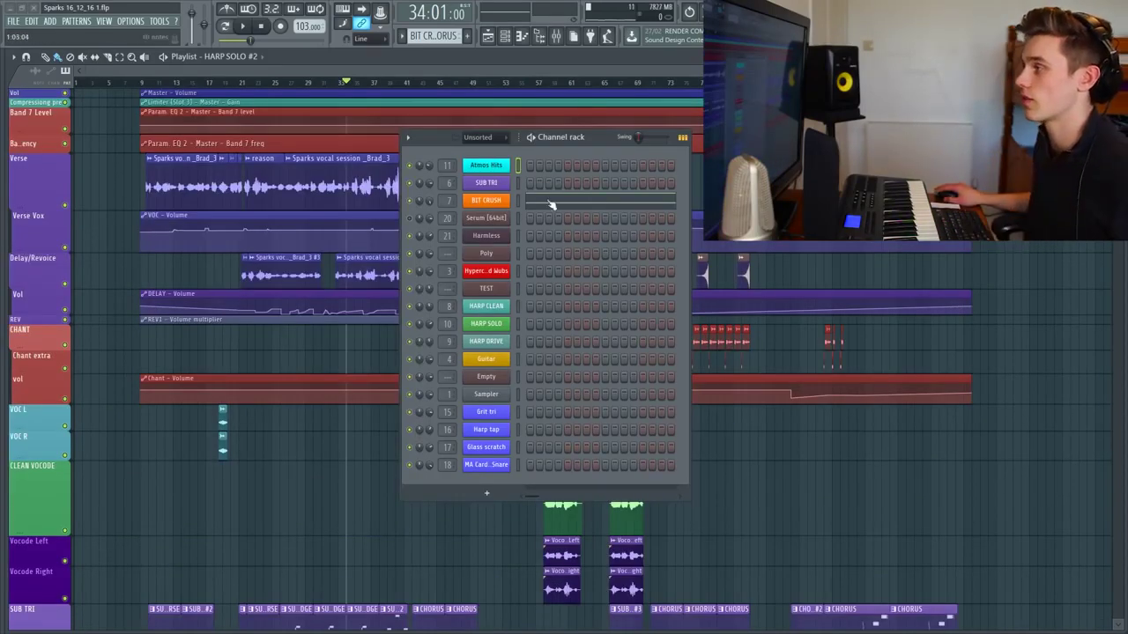
# Group the channels from Atmos Hits through Sampler into a new channel rack filter group named Instruments and display that group
pyautogui.doubleClick(520, 168)
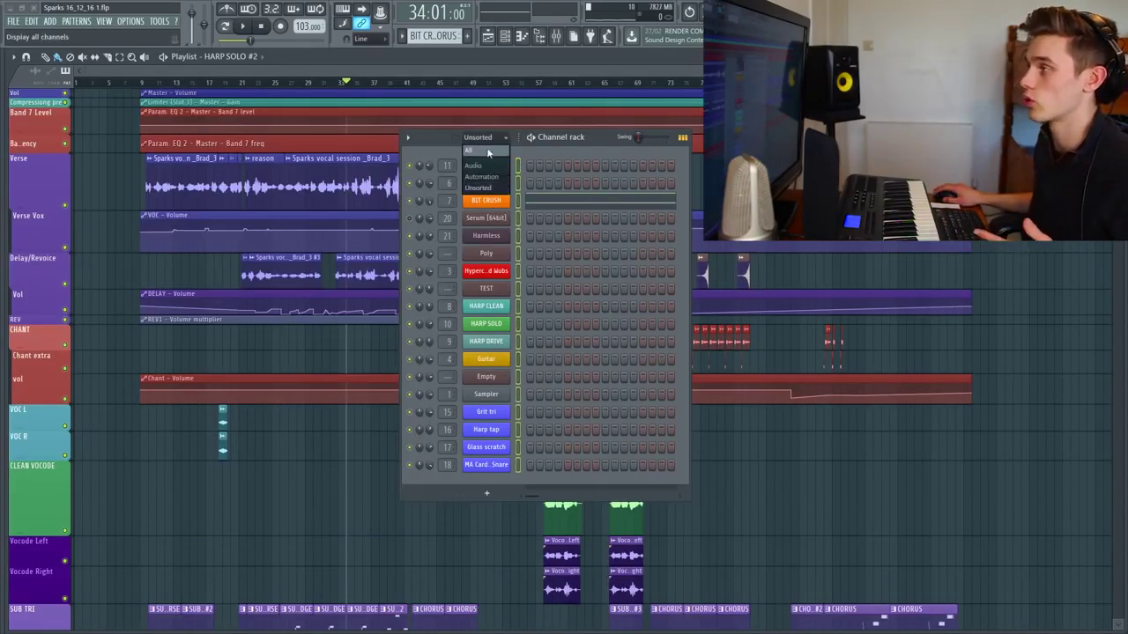
pyautogui.click(495, 139)
pyautogui.click(496, 139)
pyautogui.click(497, 140)
pyautogui.click(518, 166)
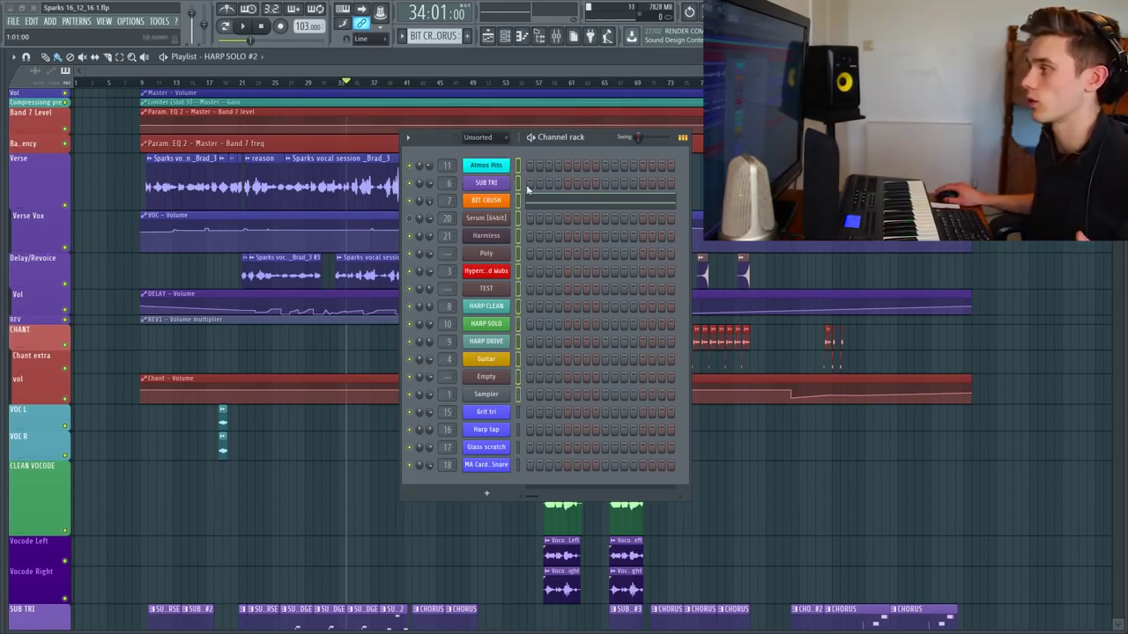
pyautogui.hotkey('alt', 'g')
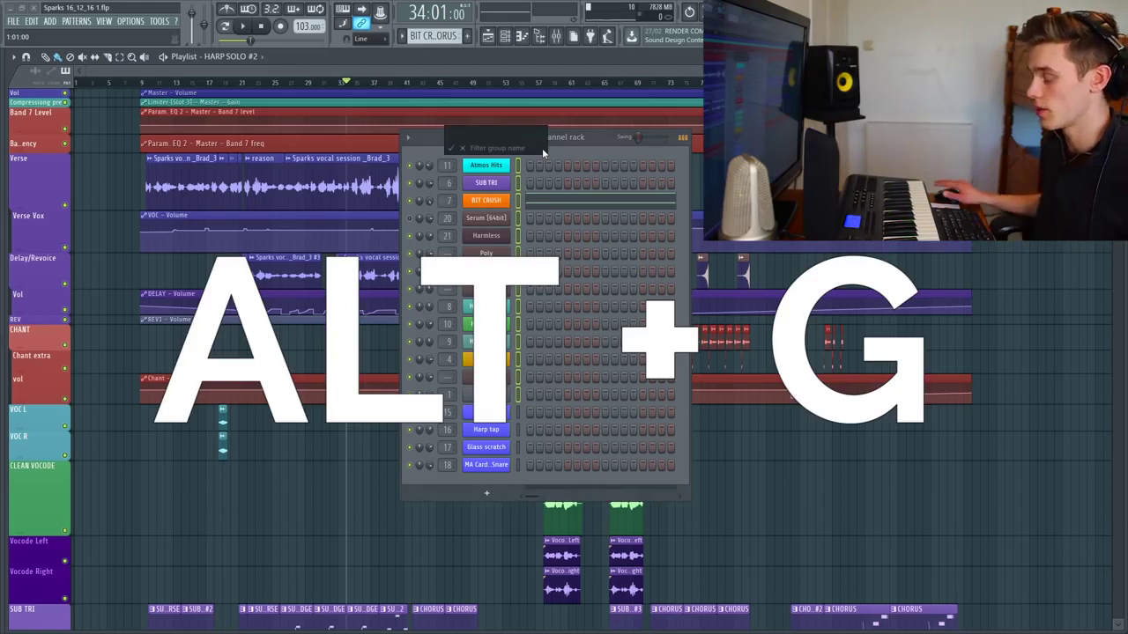
pyautogui.press('Return')
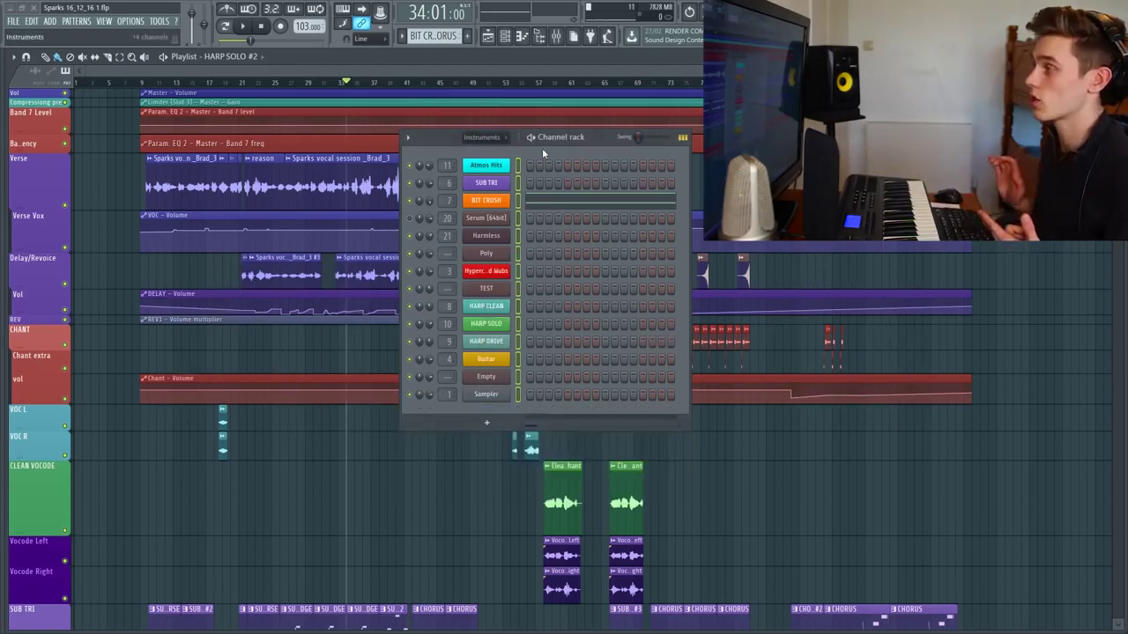
pyautogui.click(494, 139)
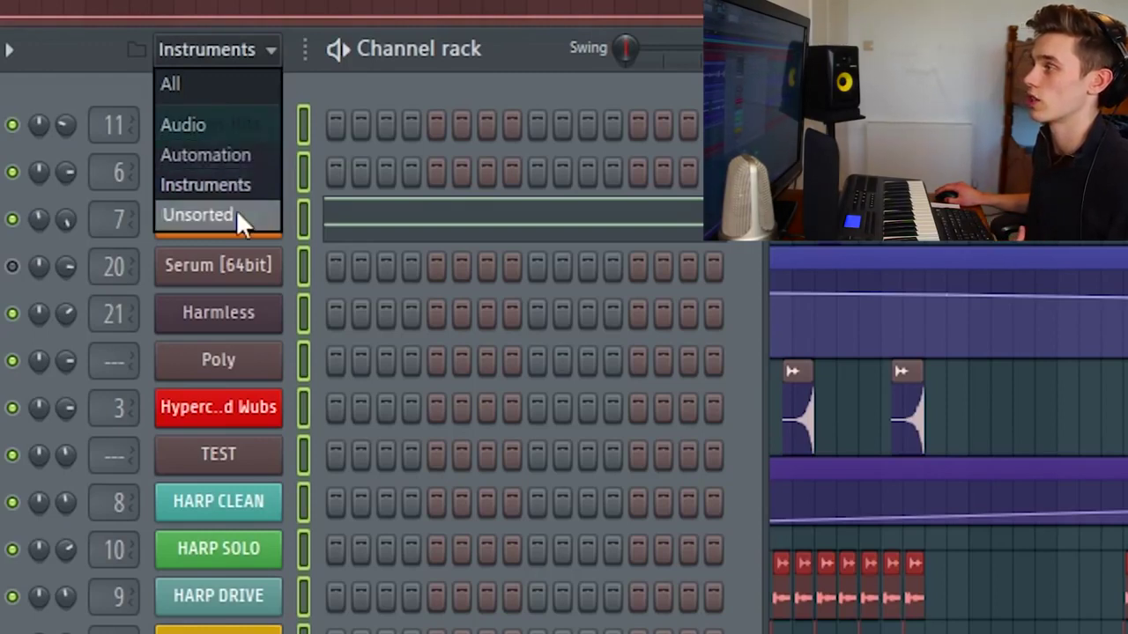
pyautogui.click(244, 187)
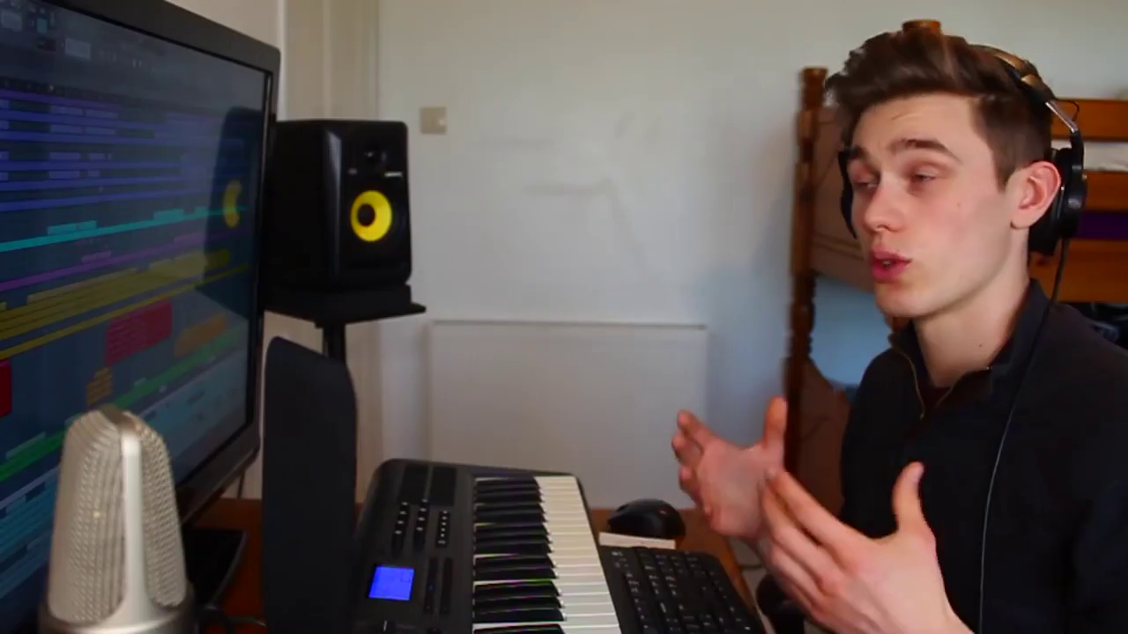
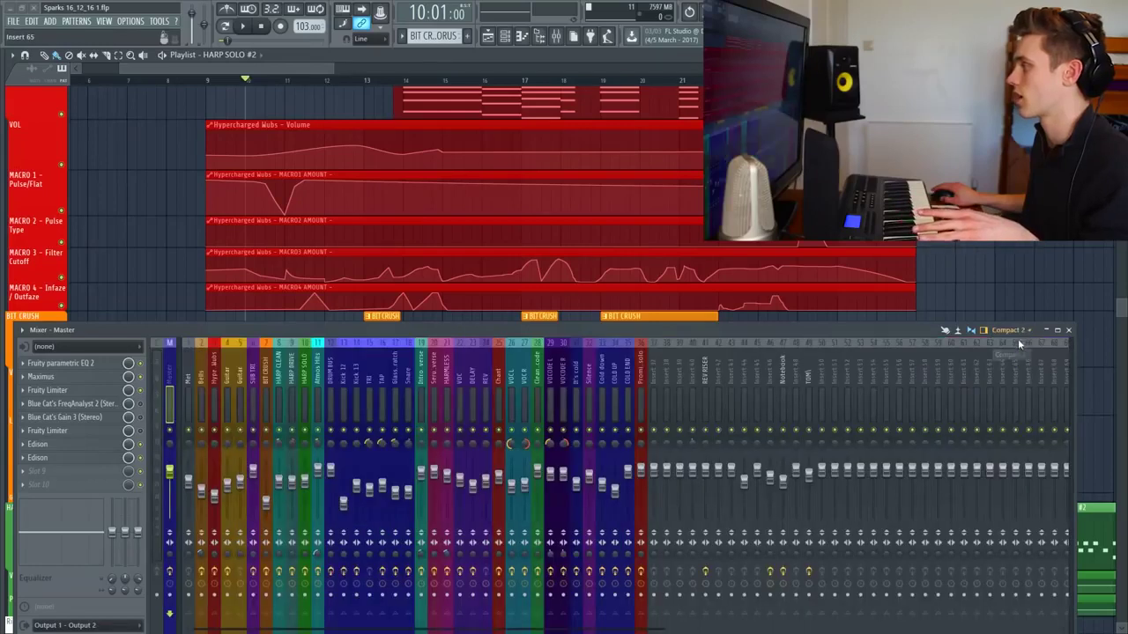
# Switch the mixer layout to Wide and from there to Extra large, and reposition the mixer window over the playlist
pyautogui.click(1004, 370)
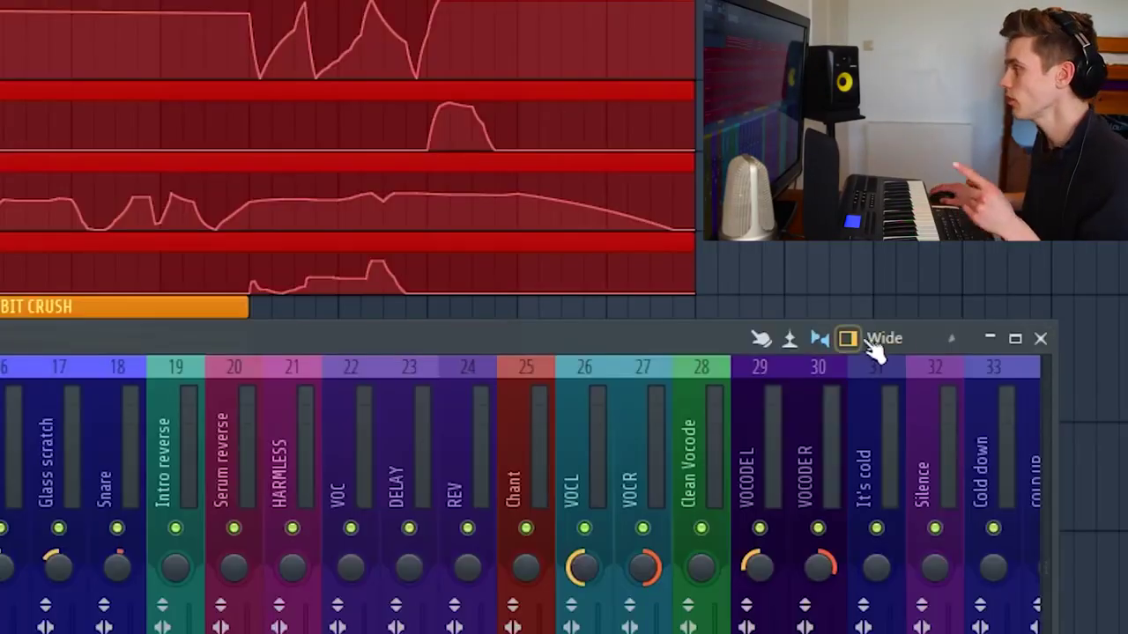
pyautogui.click(947, 339)
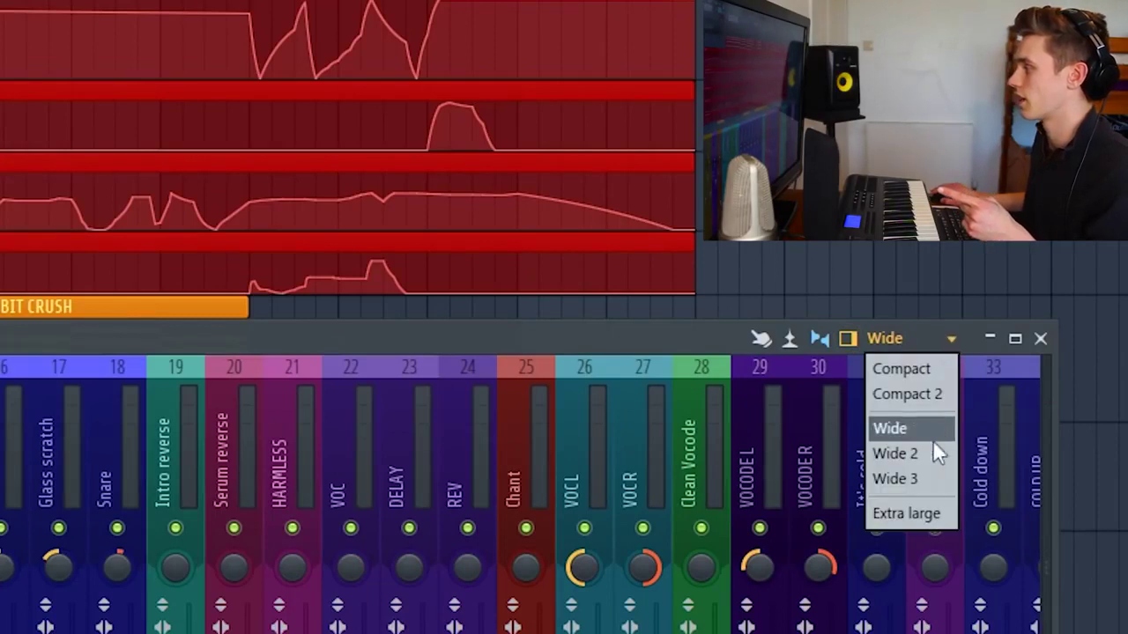
pyautogui.click(932, 523)
pyautogui.moveTo(426, 332); pyautogui.dragTo(375, 279)
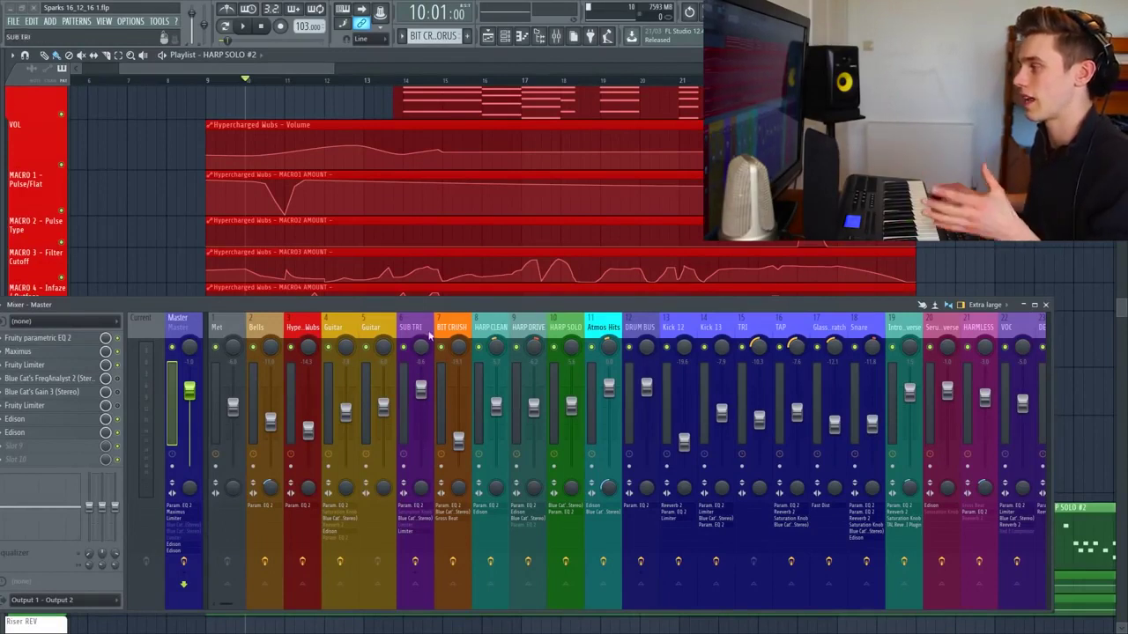
pyautogui.moveTo(442, 308); pyautogui.dragTo(439, 329)
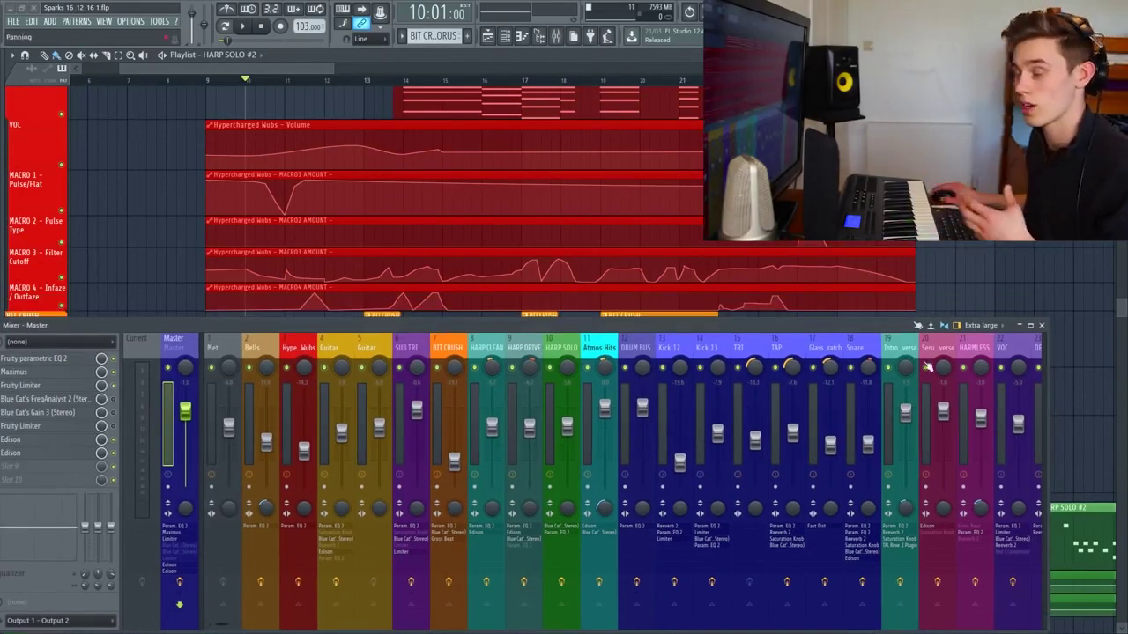
# Set the mixer layout to Compact and move the mixer window higher over the playlist
pyautogui.click(994, 326)
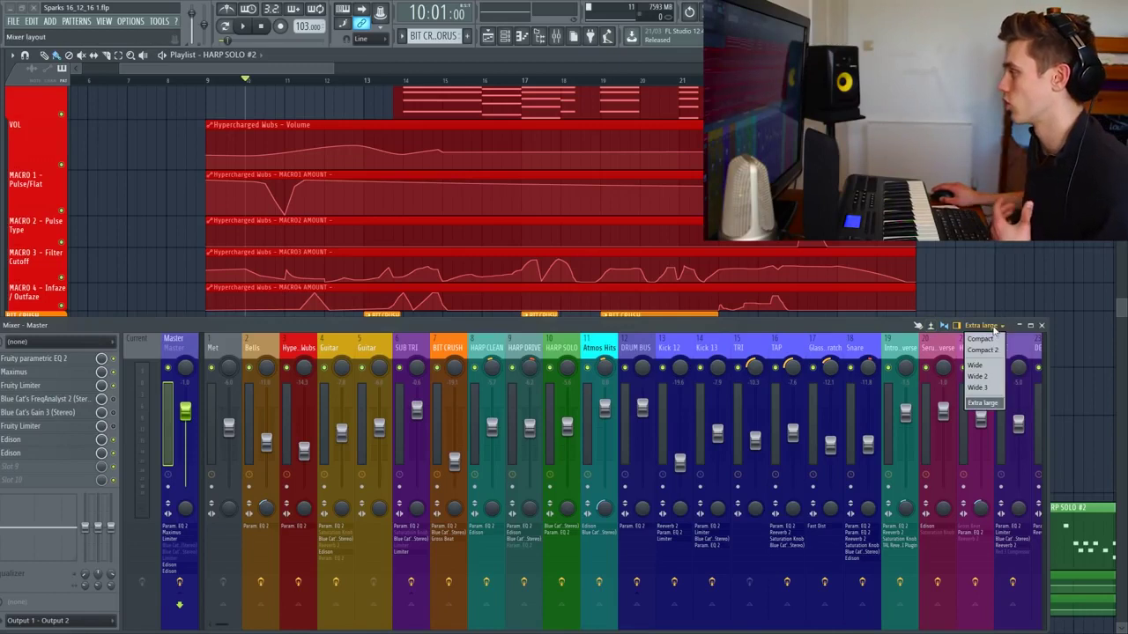
pyautogui.click(985, 339)
pyautogui.moveTo(834, 326); pyautogui.dragTo(899, 288)
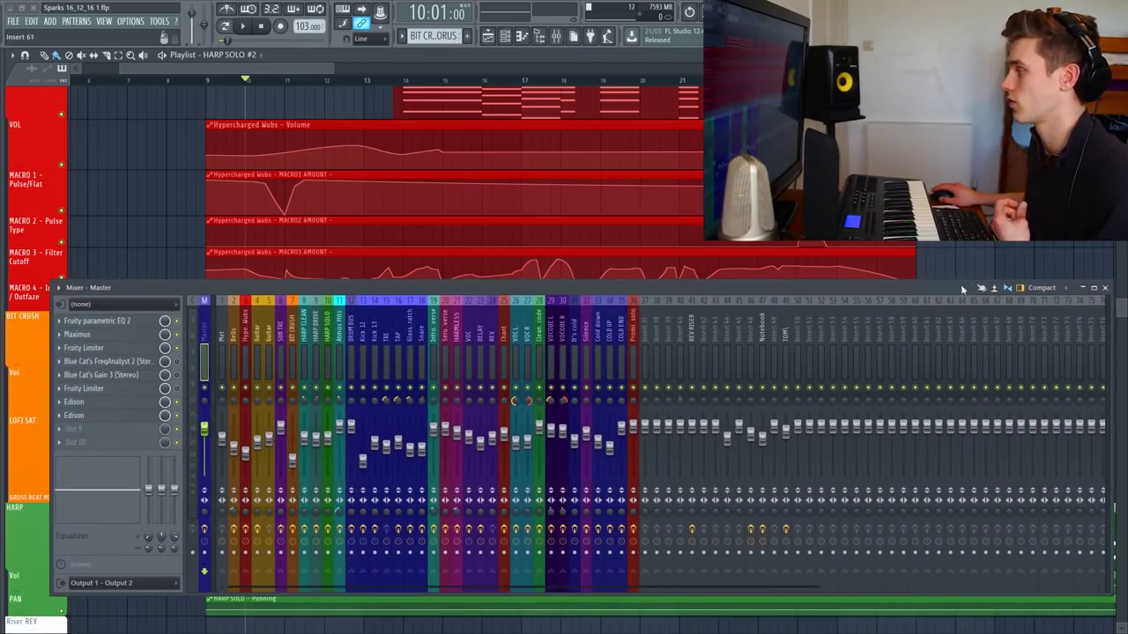
# Hide and restore the mixer's extra stereo properties, and adjust the VOC track's stereo separation to 5% merged
pyautogui.click(1007, 288)
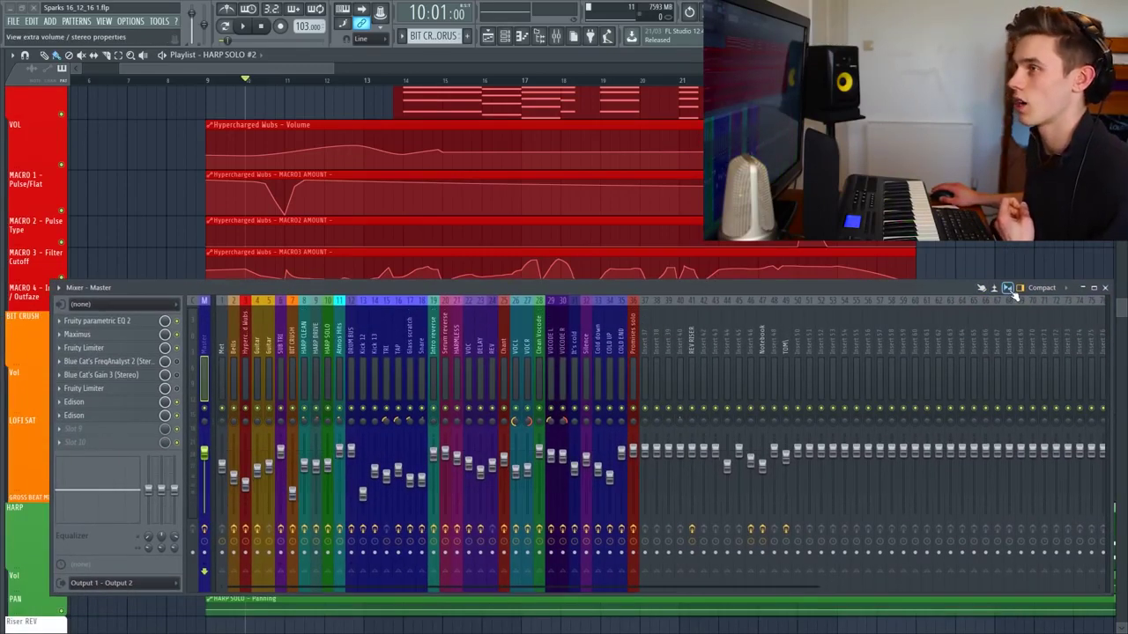
pyautogui.click(1009, 289)
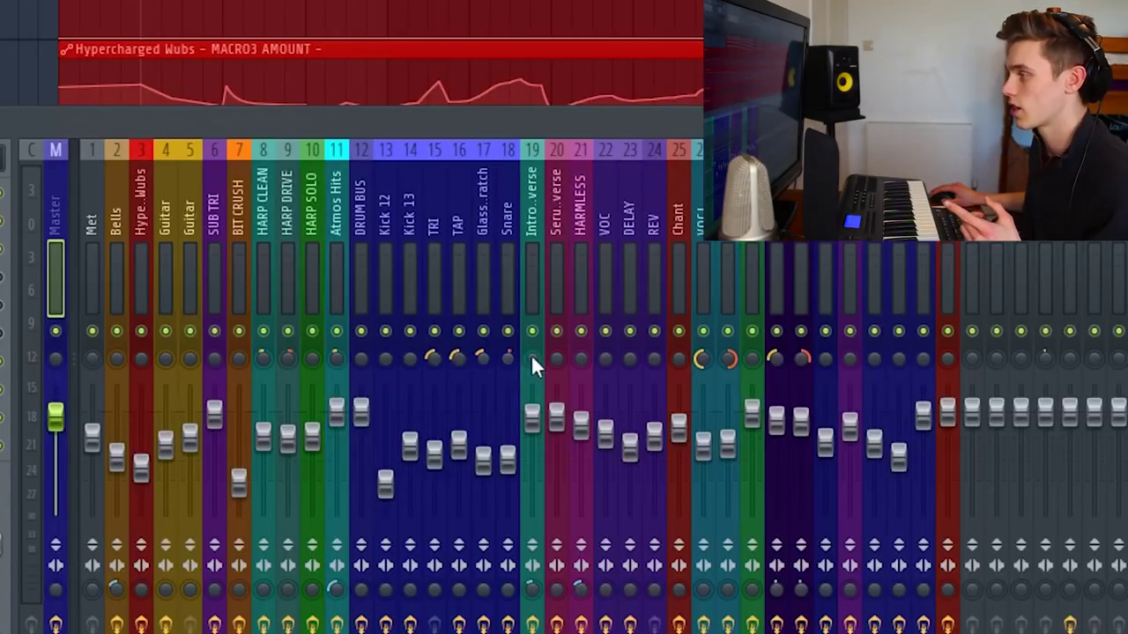
pyautogui.moveTo(608, 356)
pyautogui.mouseDown()
pyautogui.moveTo(608, 330)
pyautogui.moveTo(608, 375)
pyautogui.moveTo(608, 328)
pyautogui.moveTo(608, 374)
pyautogui.mouseUp()
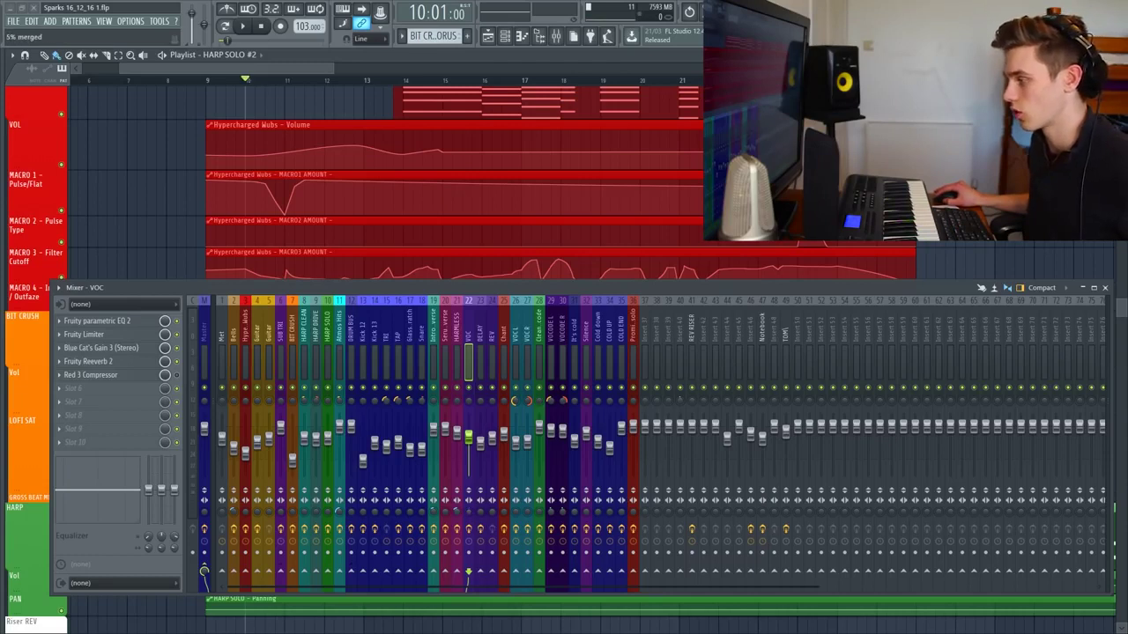
# Return the mixer layout to Extra large
pyautogui.click(1042, 287)
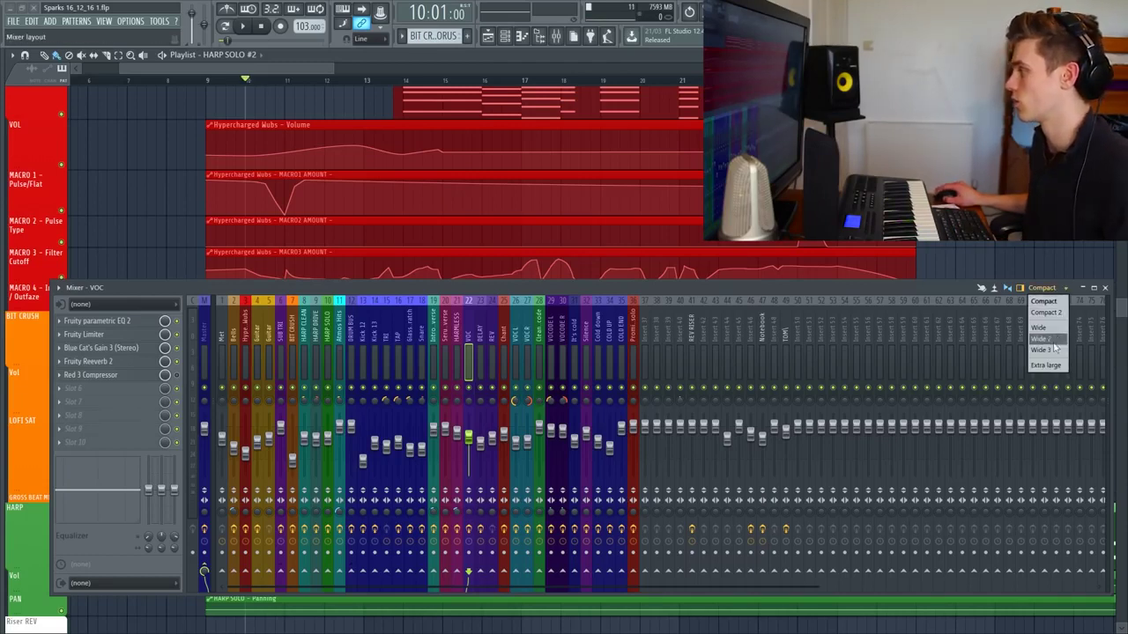
pyautogui.click(1049, 367)
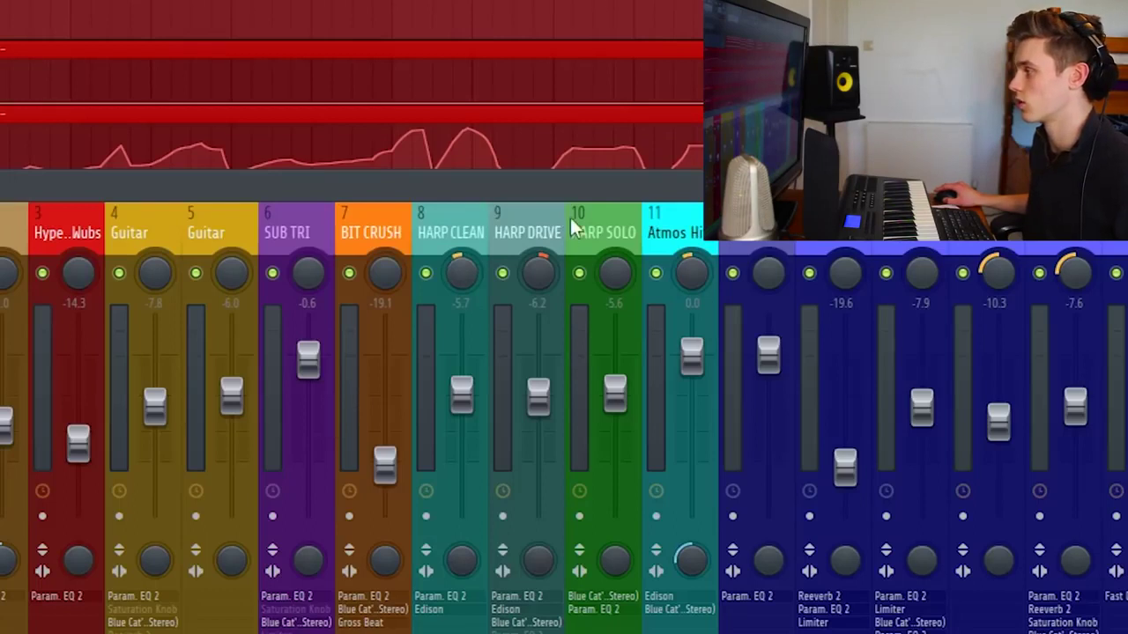
# Turn off the mixer's "Track inspector on left side" view option and shift the mixer window further right over the playlist
pyautogui.scroll(-10, 571, 216)
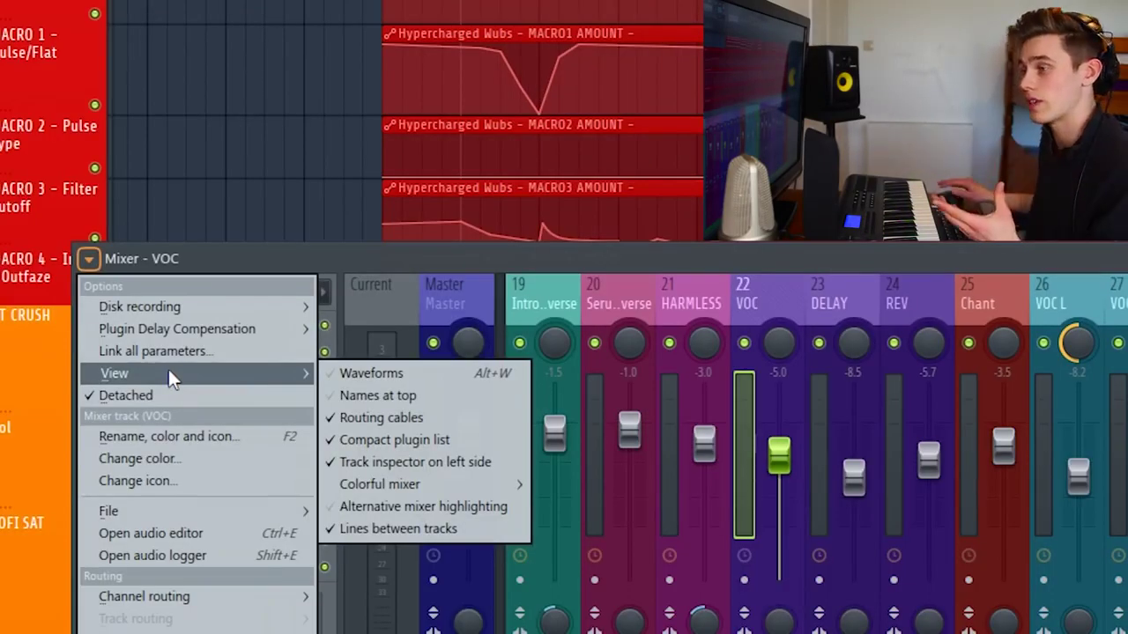
pyautogui.click(94, 260)
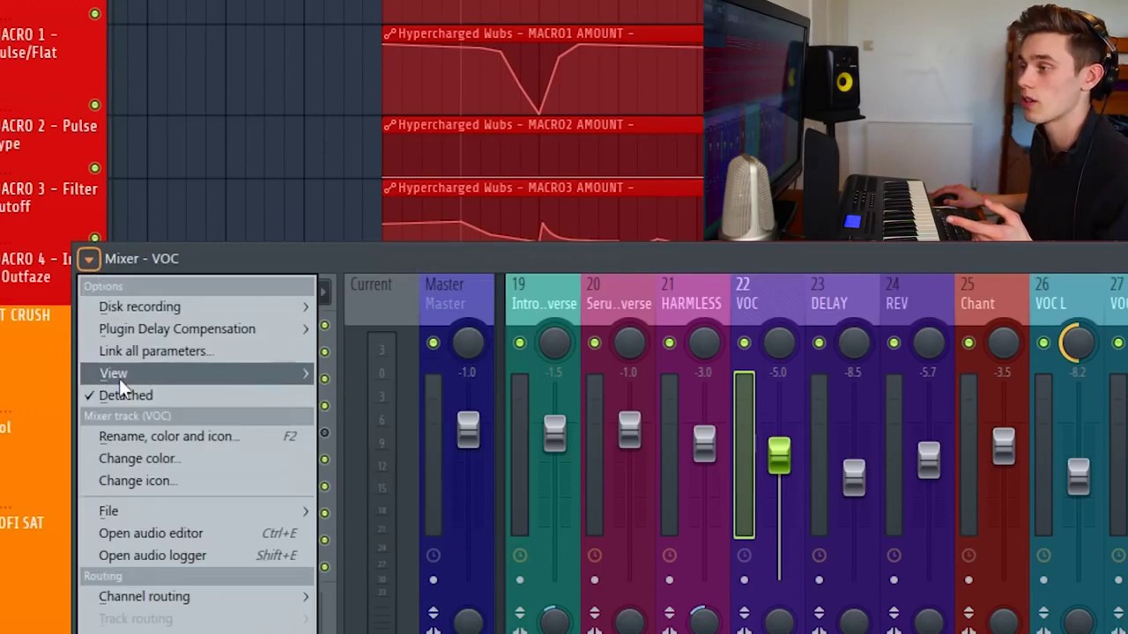
pyautogui.moveTo(119, 379)
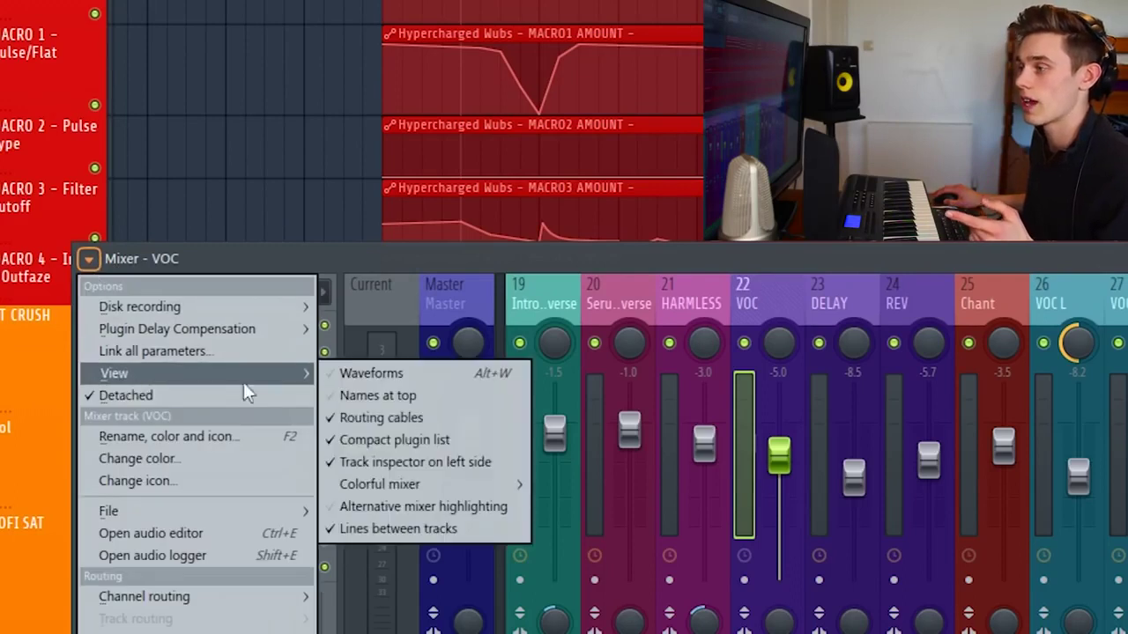
pyautogui.click(412, 464)
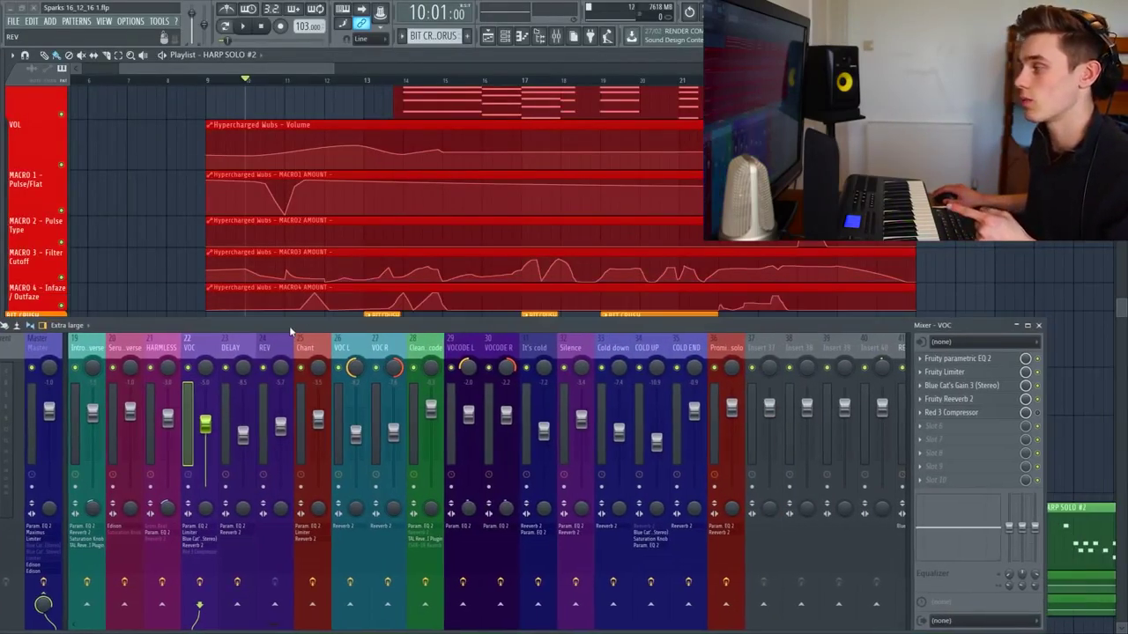
pyautogui.moveTo(836, 325); pyautogui.dragTo(883, 325)
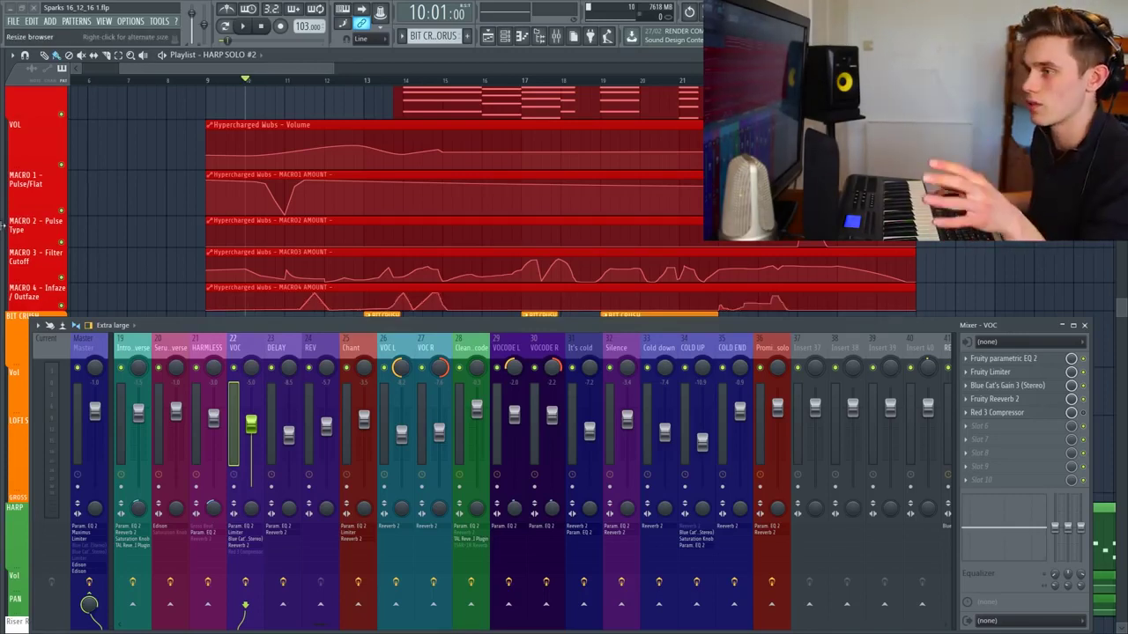
# Widen the browser beside the playlist until its folder names are readable in full
pyautogui.moveTo(3, 229); pyautogui.dragTo(87, 229)
pyautogui.scroll(3, 52, 194)
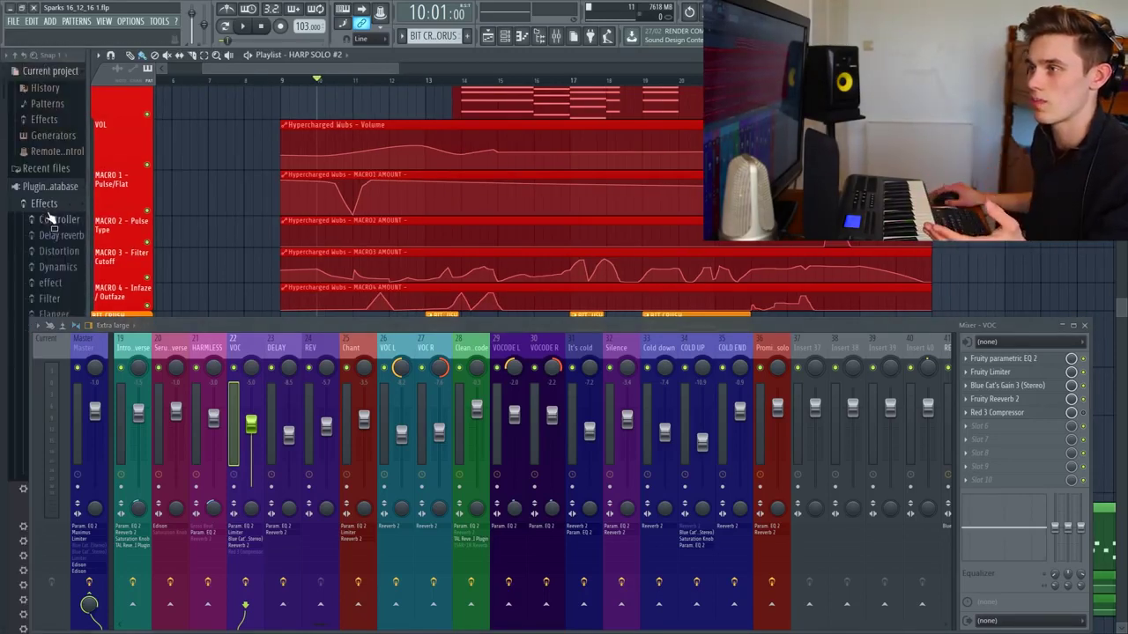
pyautogui.moveTo(88, 204); pyautogui.dragTo(96, 204)
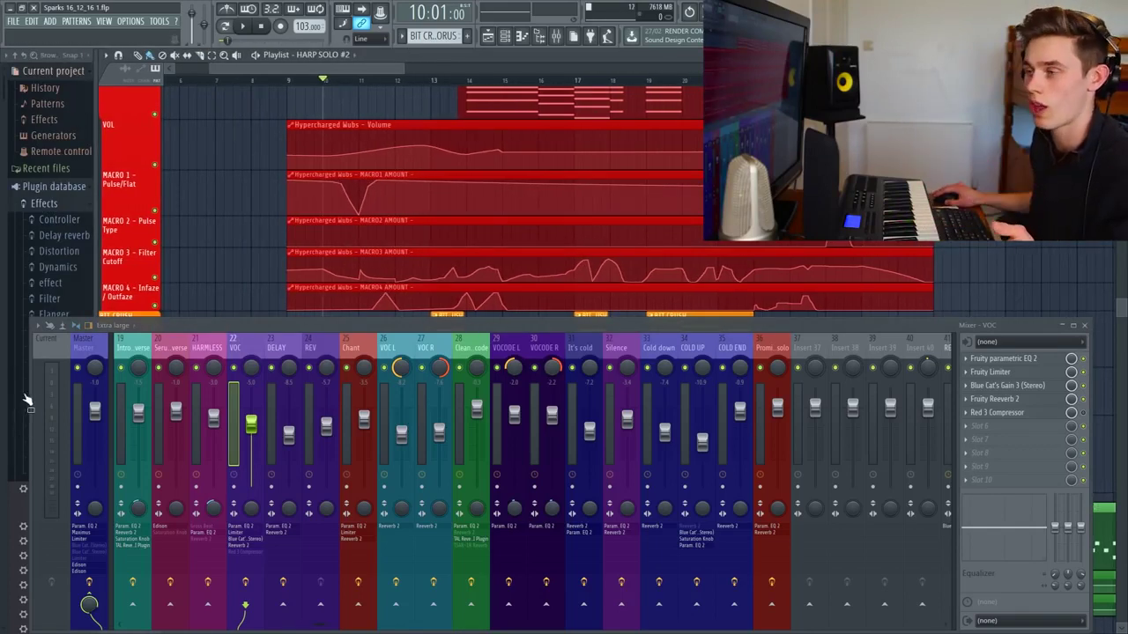
# Turn the mixer's "Track inspector on left side" view option back on and reposition the mixer window
pyautogui.click(38, 325)
pyautogui.moveTo(97, 350)
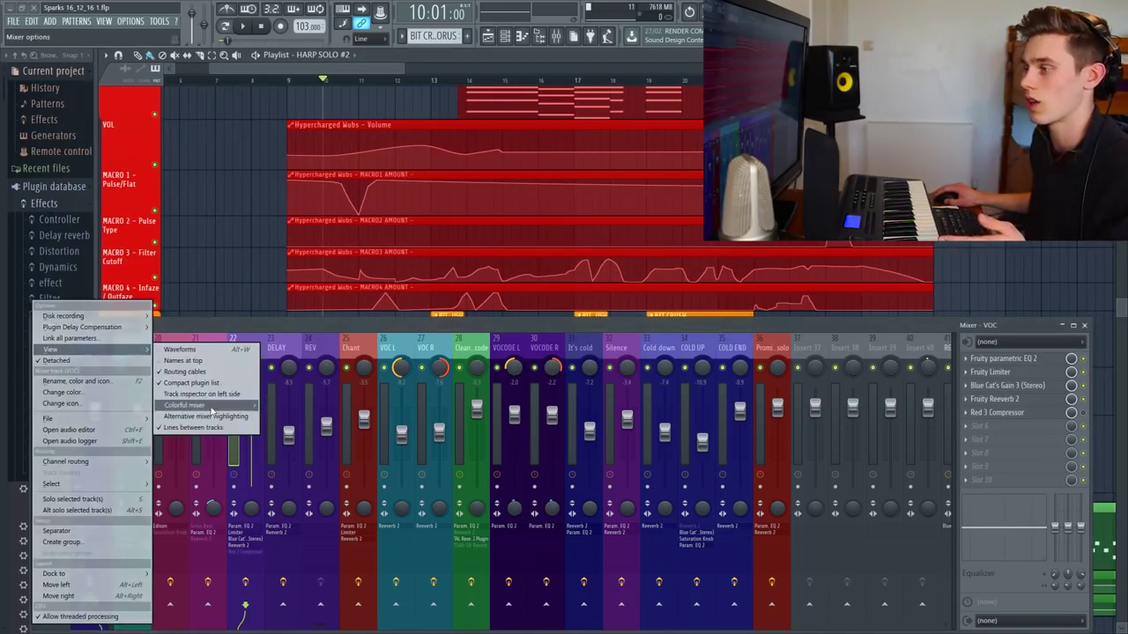
pyautogui.click(202, 394)
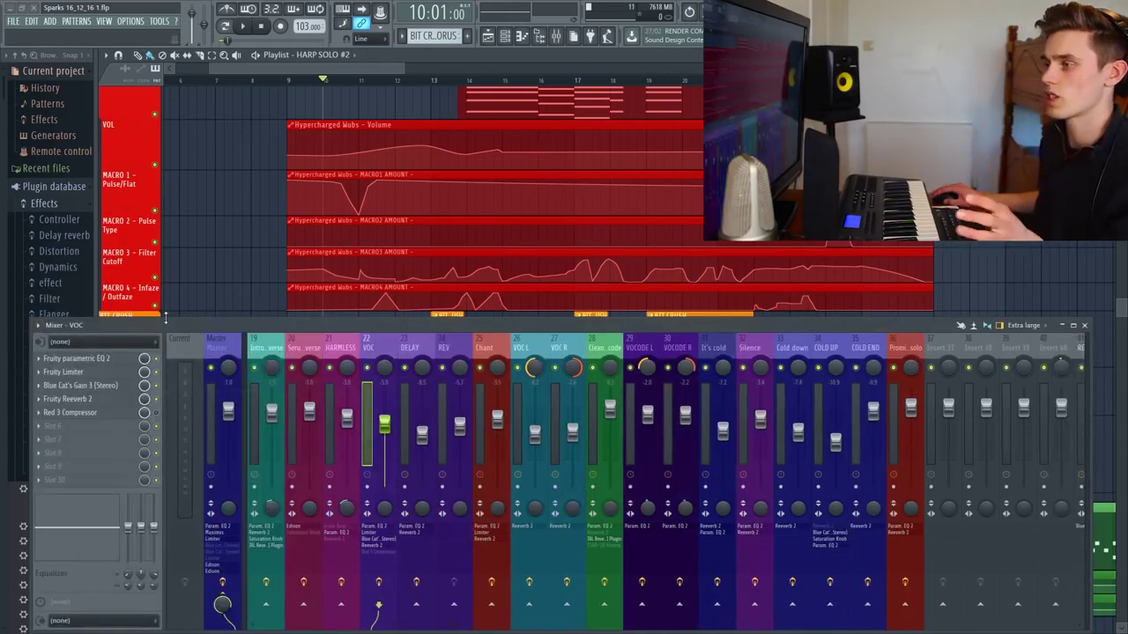
pyautogui.moveTo(171, 324); pyautogui.dragTo(212, 312)
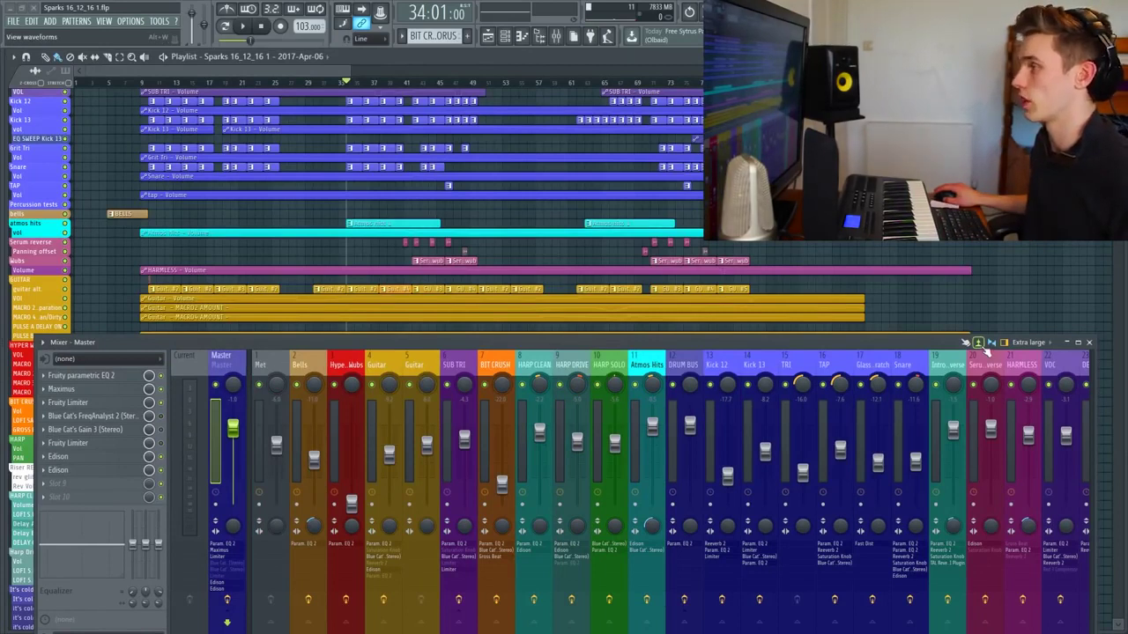
# Play the song from bar 34 with the mixer open over the playlist
pyautogui.scroll(4, 350, 85)
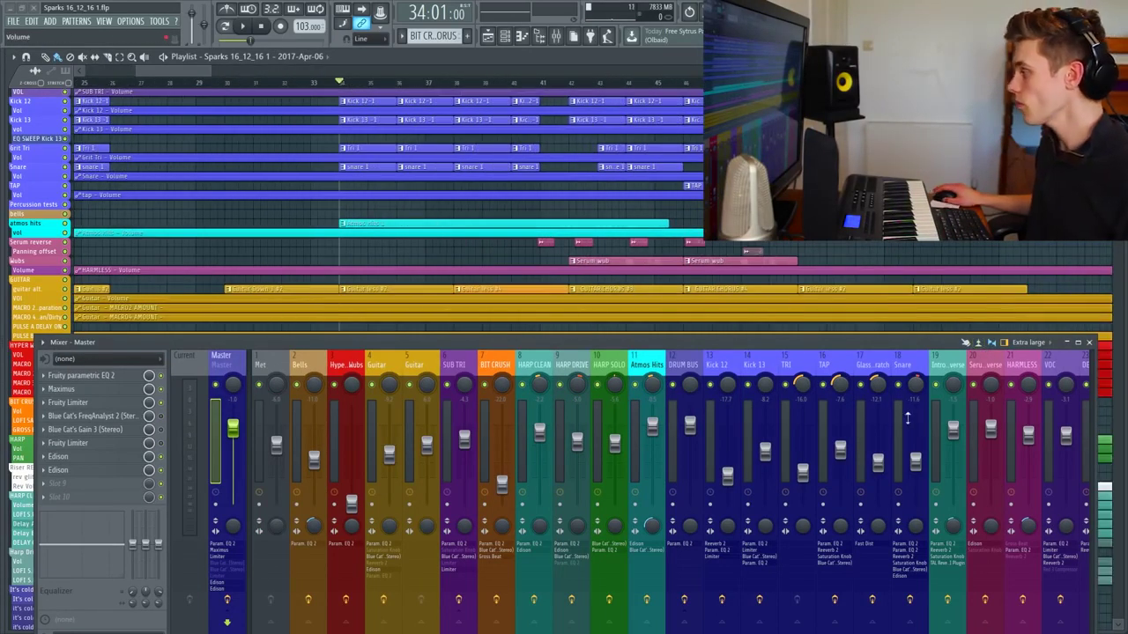
pyautogui.press('space')
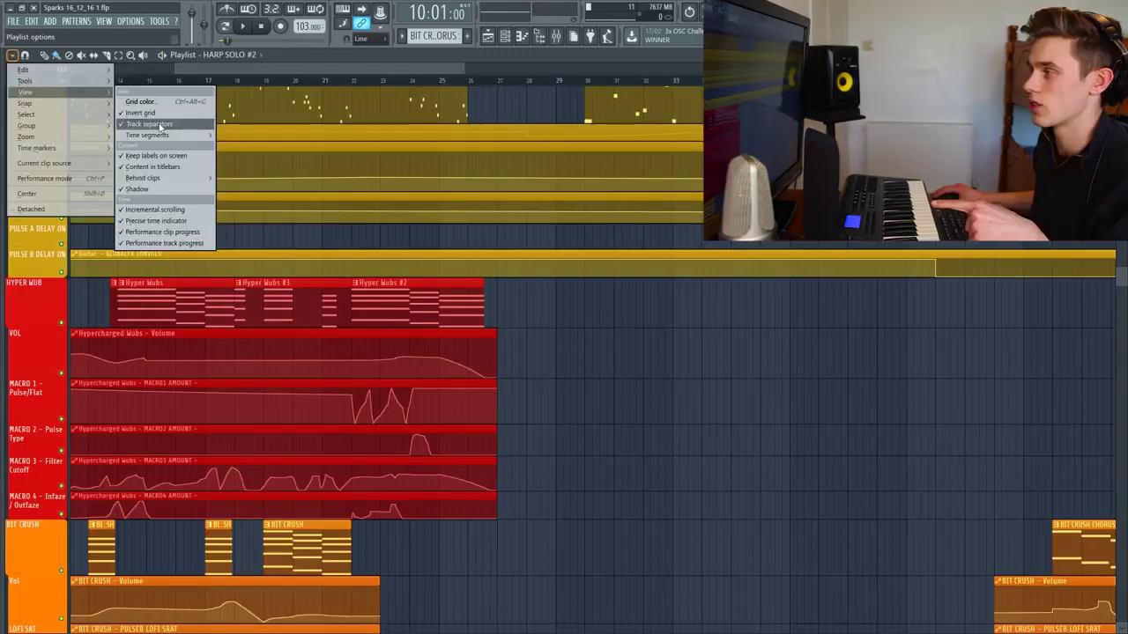
# Hide the playlist's track separators, compare the tracks without them, and show the separators again
pyautogui.click(159, 128)
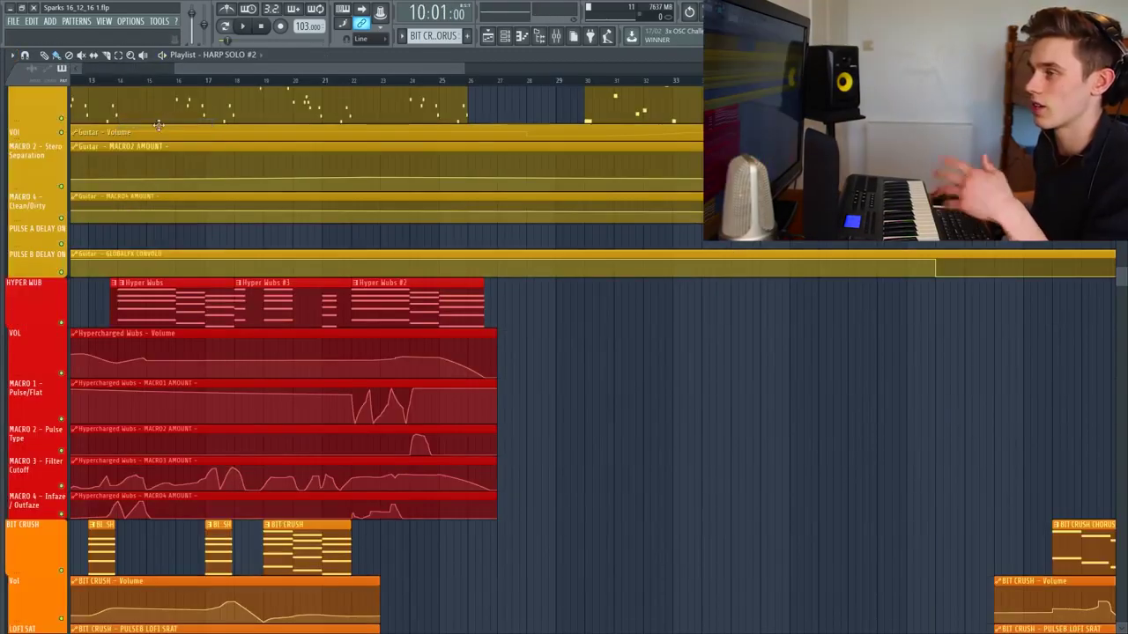
pyautogui.scroll(-2, 396, 308)
pyautogui.scroll(-2, 511, 414)
pyautogui.scroll(4, 490, 428)
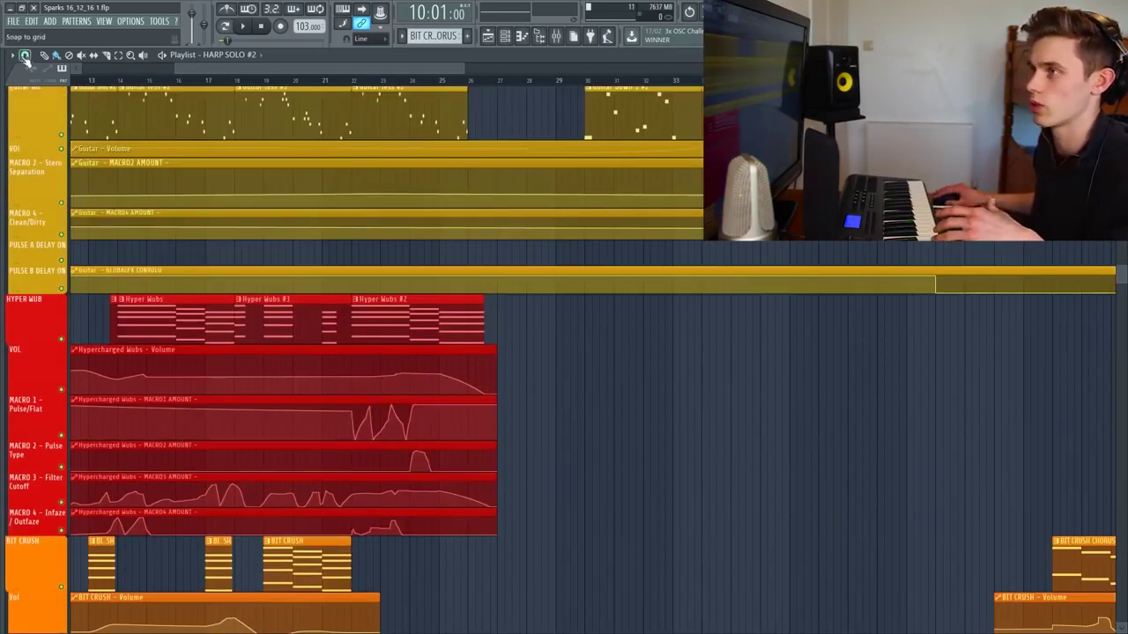
pyautogui.click(24, 55)
pyautogui.moveTo(52, 94)
pyautogui.click(150, 125)
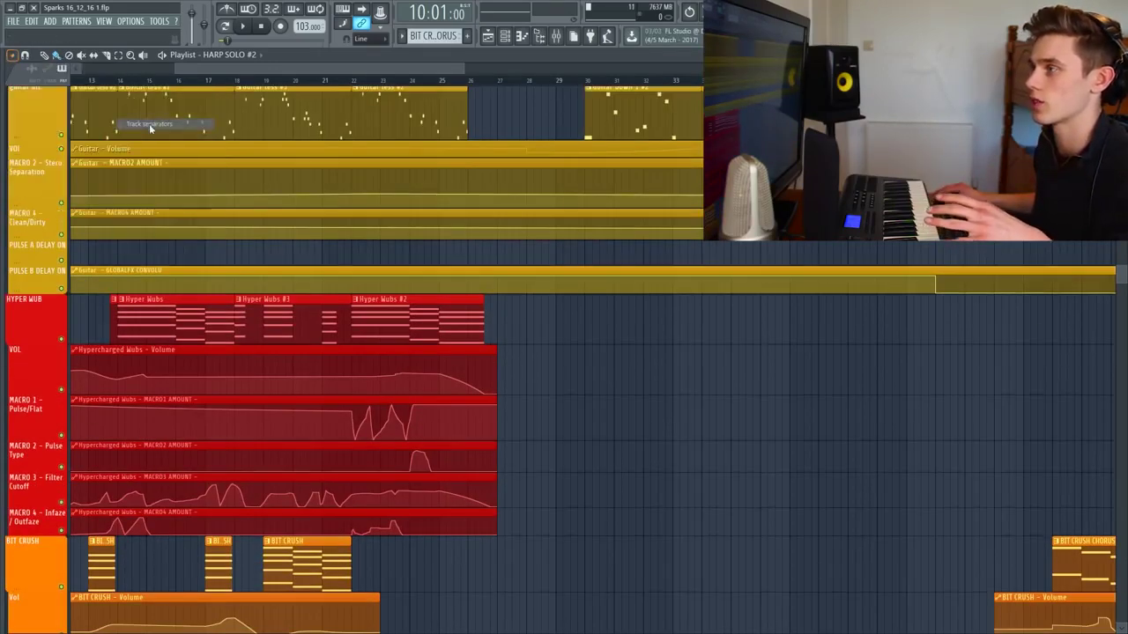
# Set the style behind the playlist clips to Nothing and inspect the clips at several zoom levels
pyautogui.click(12, 55)
pyautogui.moveTo(48, 94)
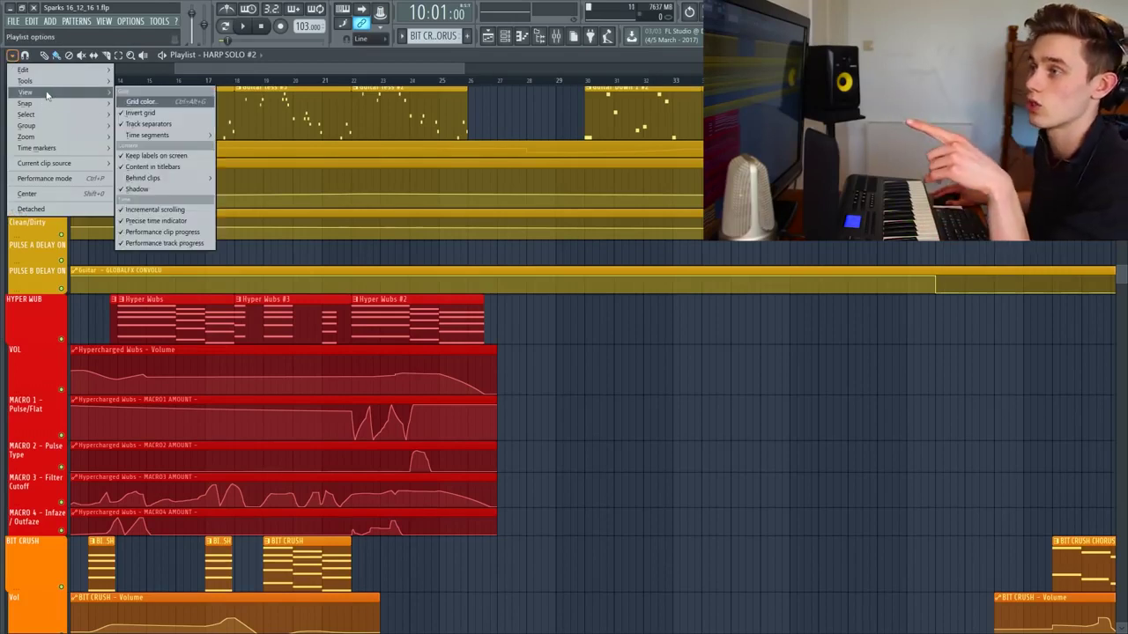
pyautogui.moveTo(168, 176)
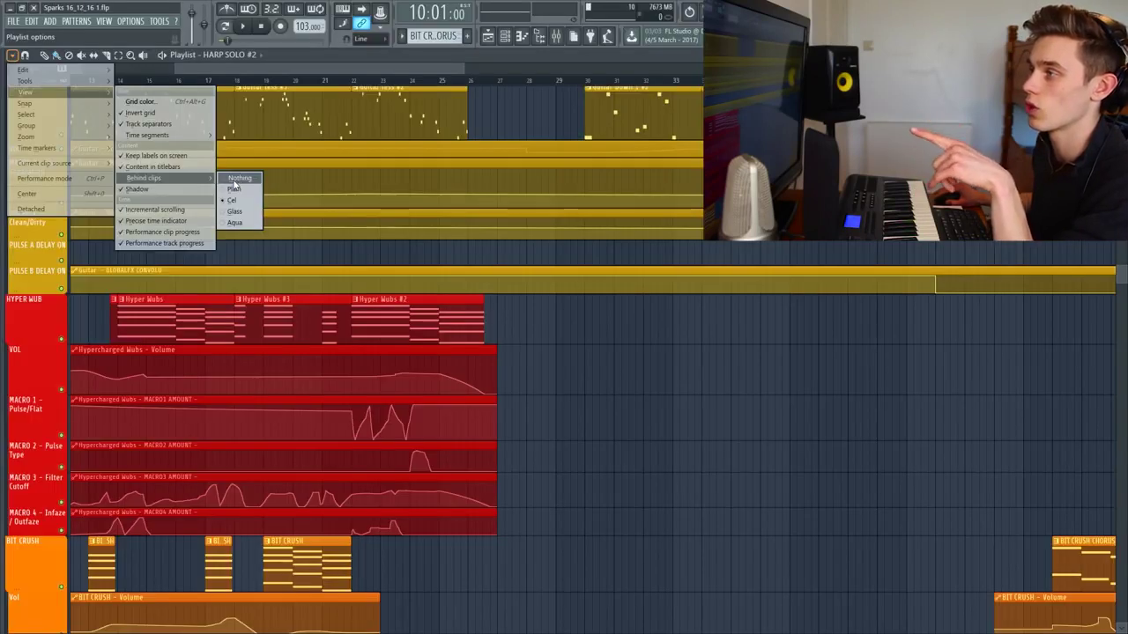
pyautogui.click(467, 291)
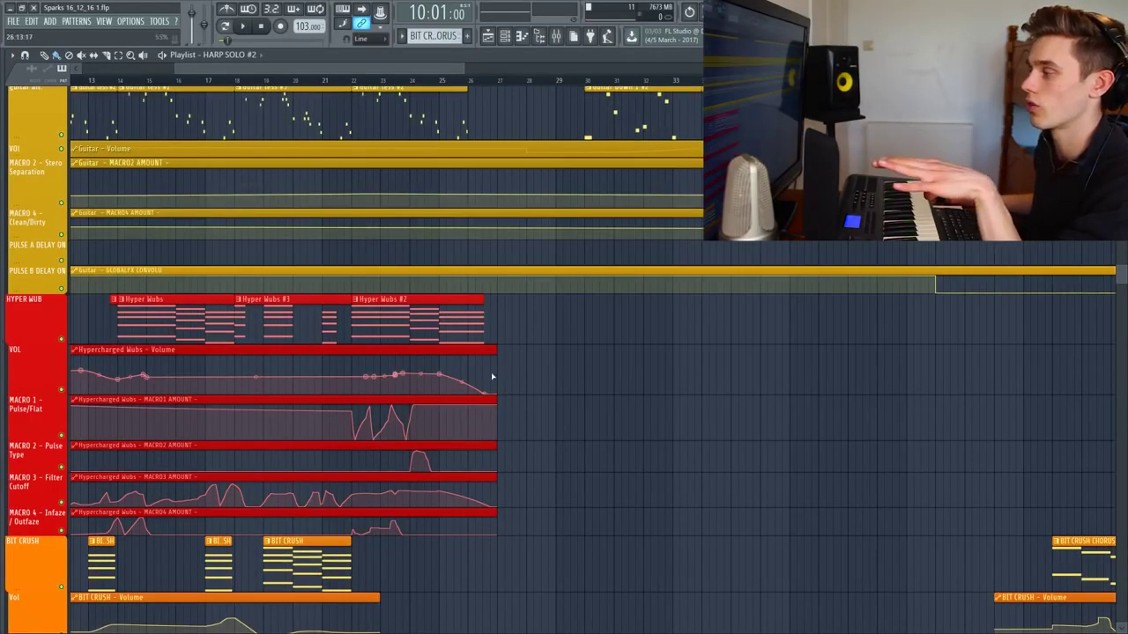
pyautogui.scroll(-5, 383, 326)
pyautogui.scroll(5, 383, 328)
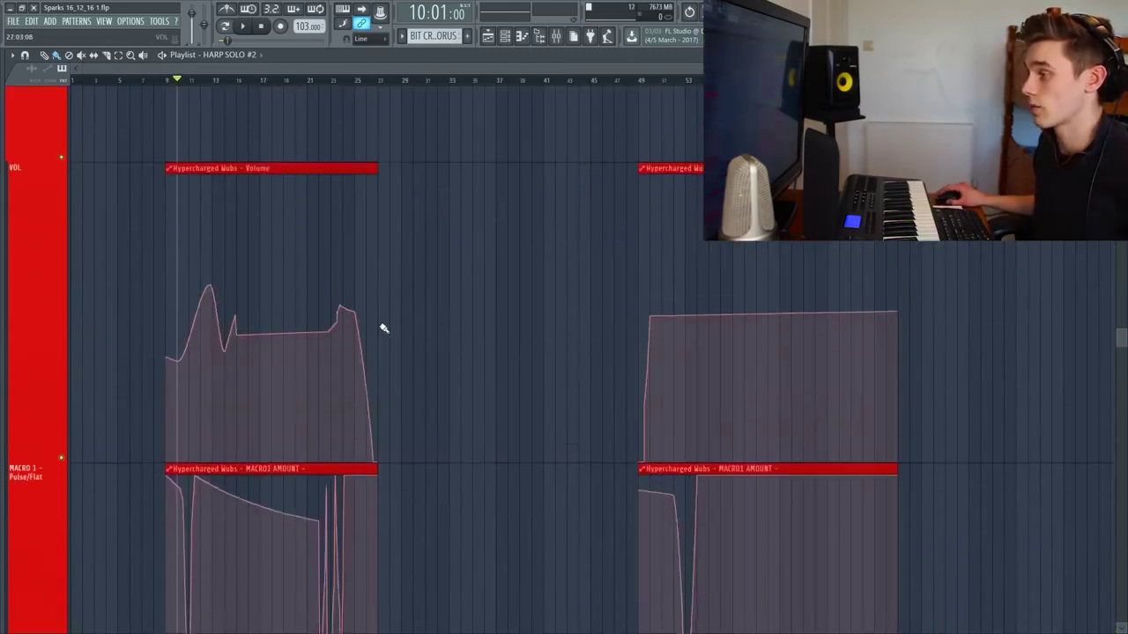
pyautogui.scroll(5, 383, 329)
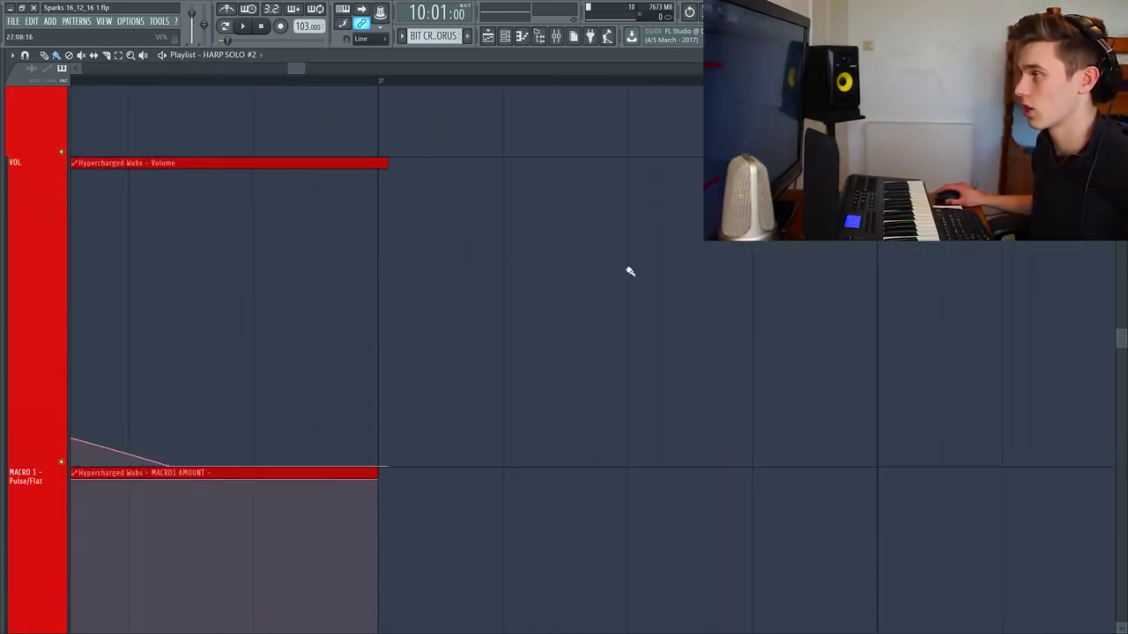
pyautogui.scroll(-10, 498, 257)
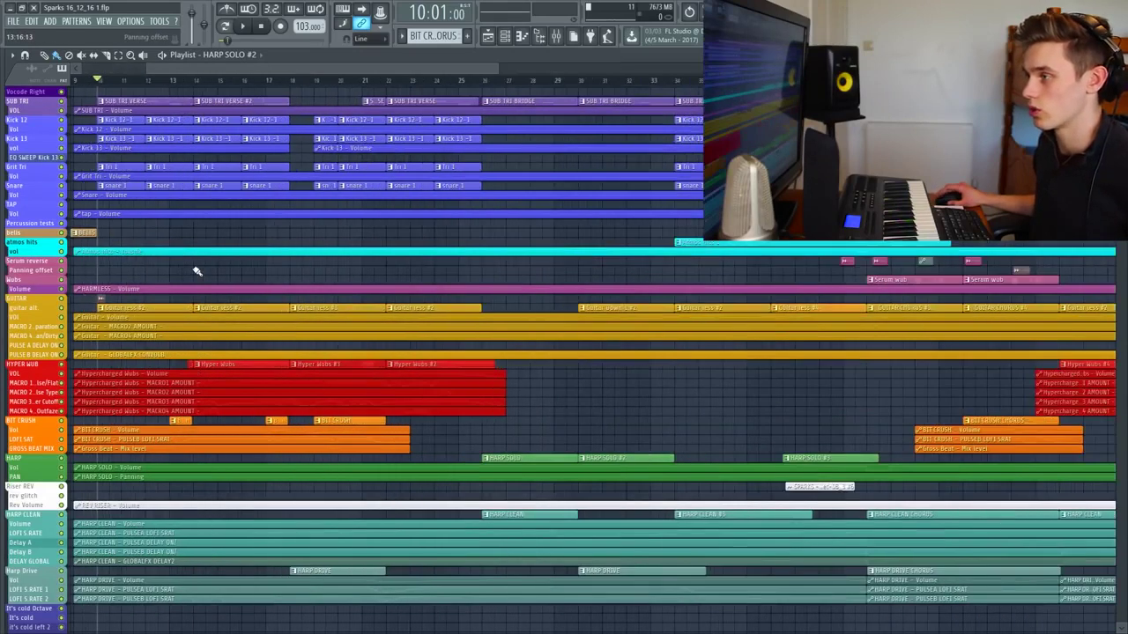
pyautogui.scroll(8, 224, 280)
pyautogui.scroll(-5, 230, 283)
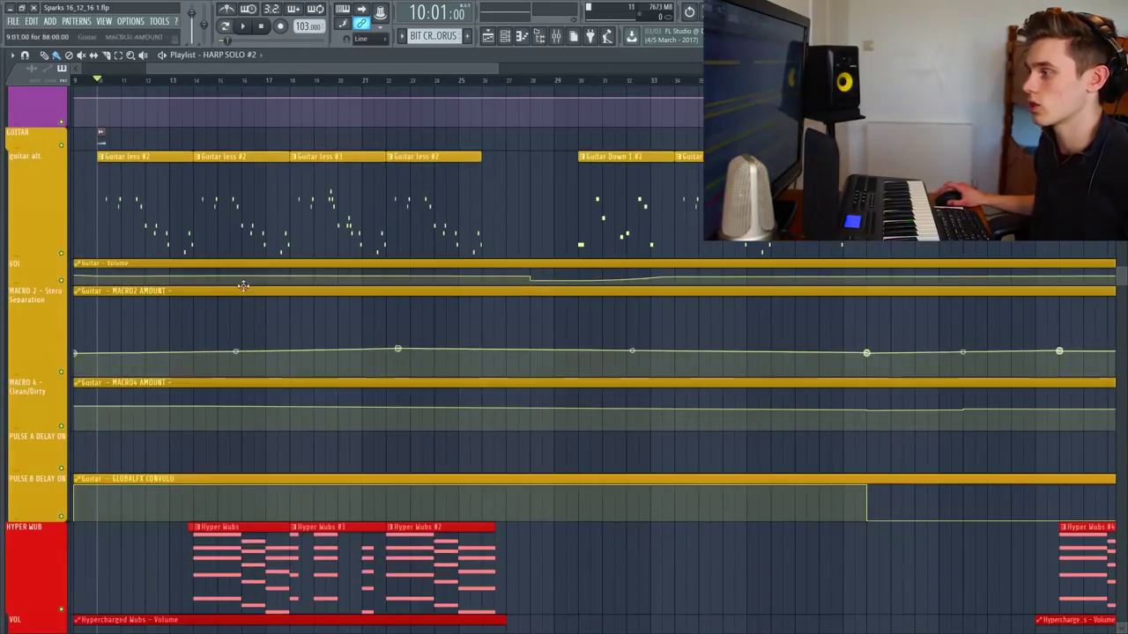
pyautogui.scroll(-4, 281, 296)
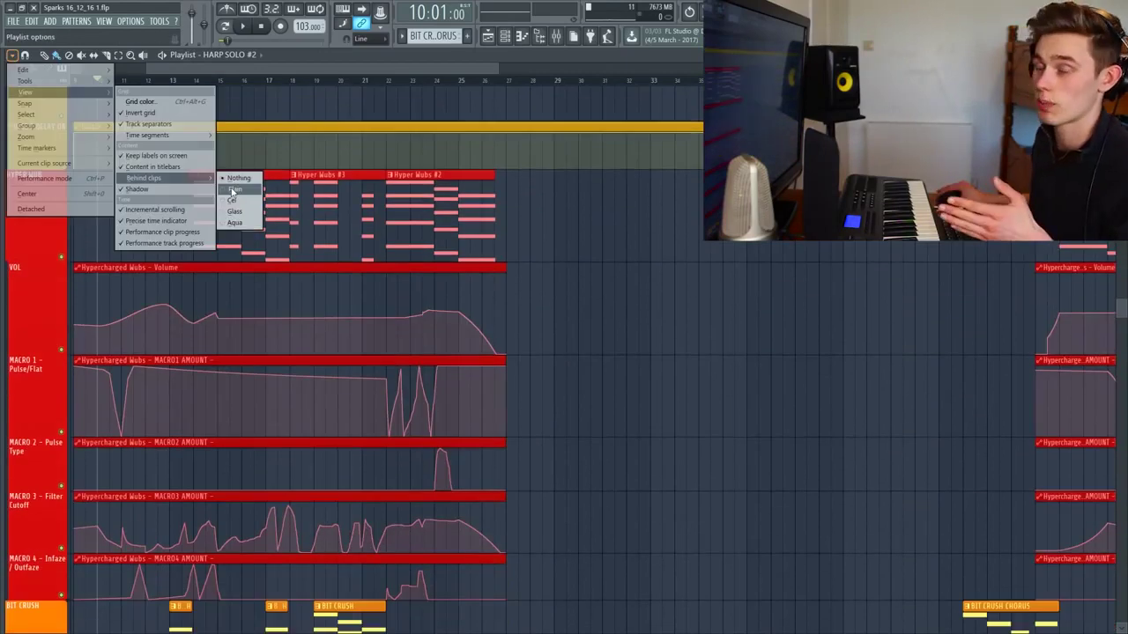
# Set the style behind the playlist clips to Plain for comparison and return it to Cel
pyautogui.click(231, 190)
pyautogui.click(12, 55)
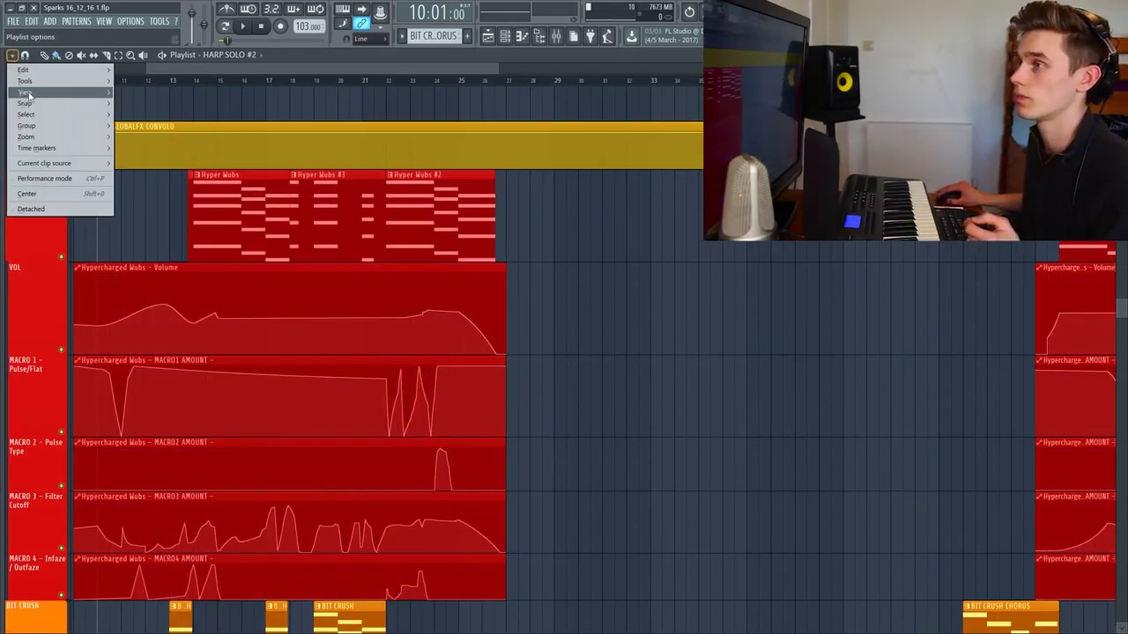
pyautogui.moveTo(29, 93)
pyautogui.moveTo(150, 179)
pyautogui.click(243, 200)
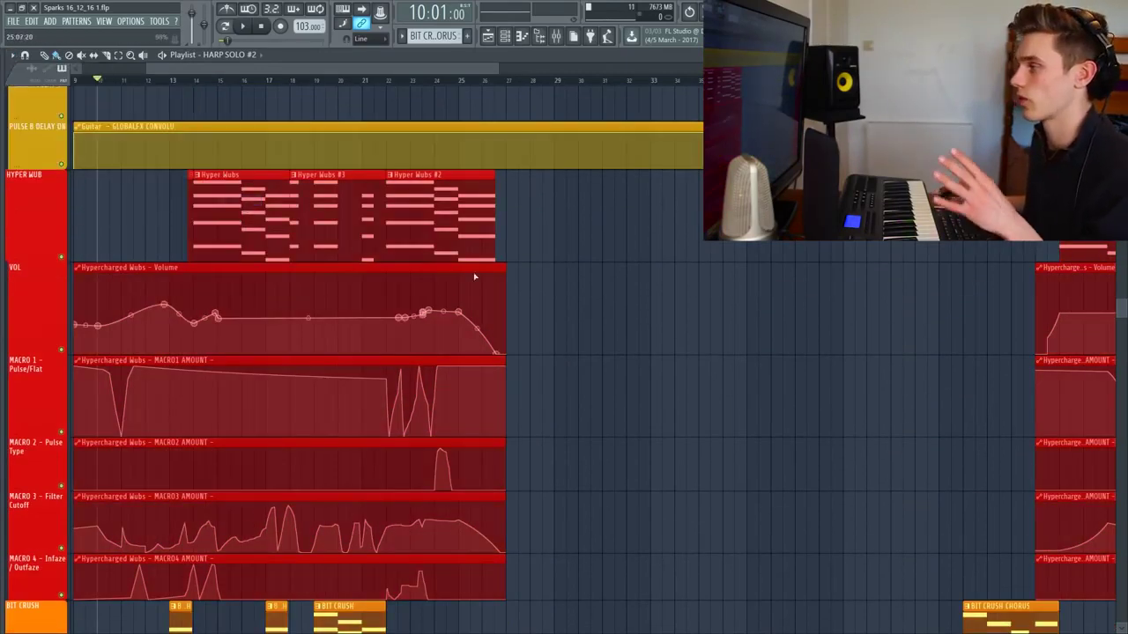
# Set the style behind the playlist clips to Glass and check it on the guitar, Hyper Wub and Bit Crush tracks
pyautogui.click(11, 56)
pyautogui.moveTo(29, 93)
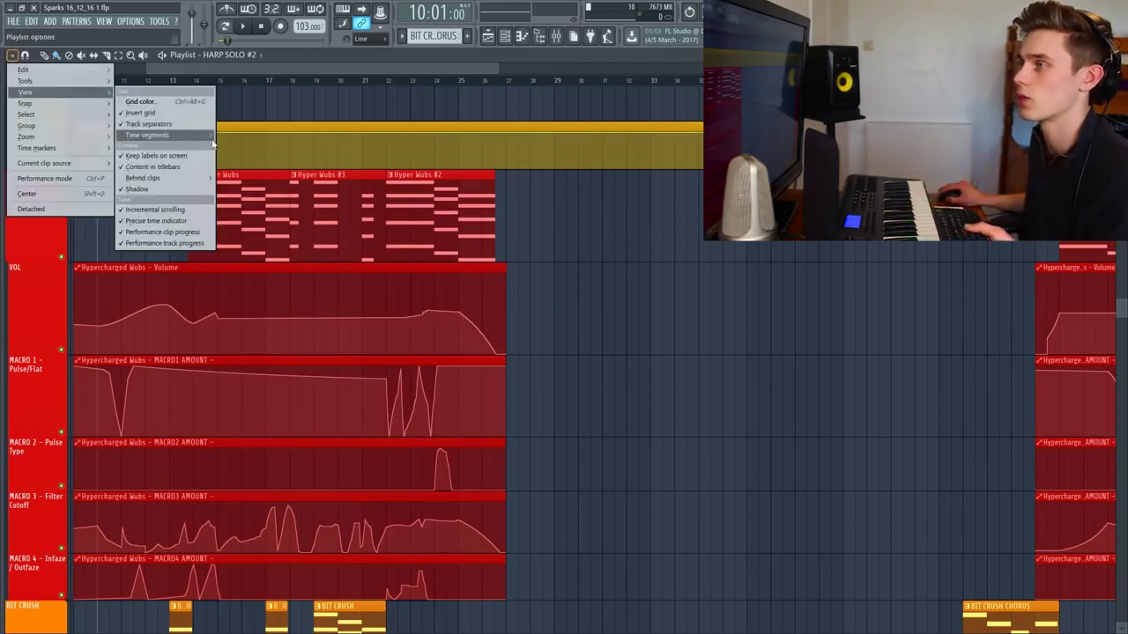
pyautogui.click(204, 182)
pyautogui.scroll(-3, 373, 217)
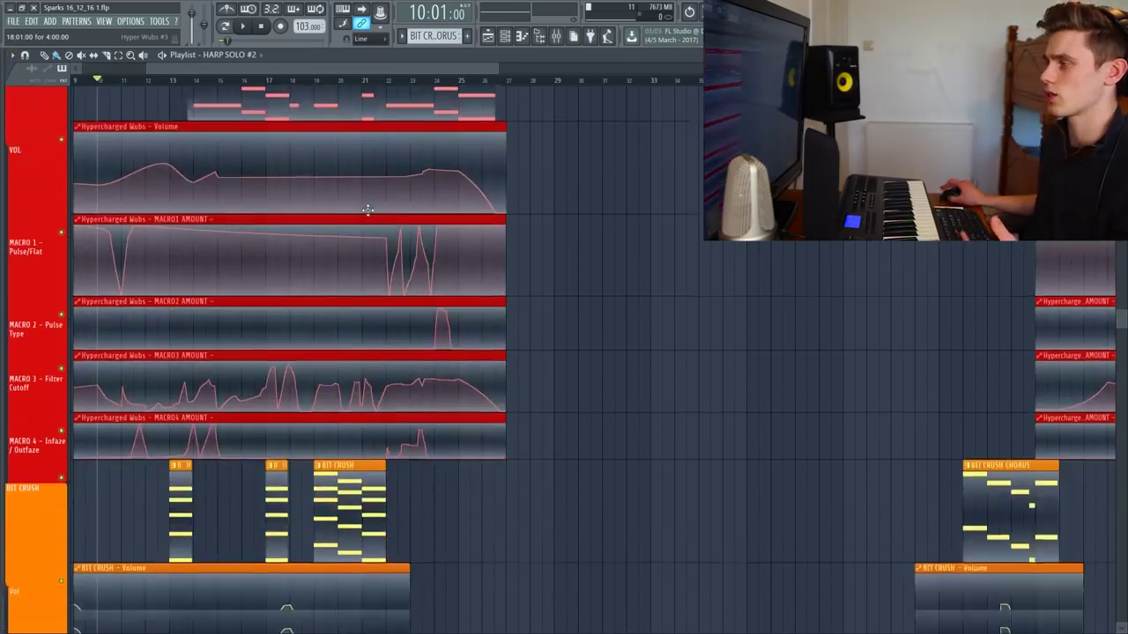
pyautogui.scroll(5, 373, 216)
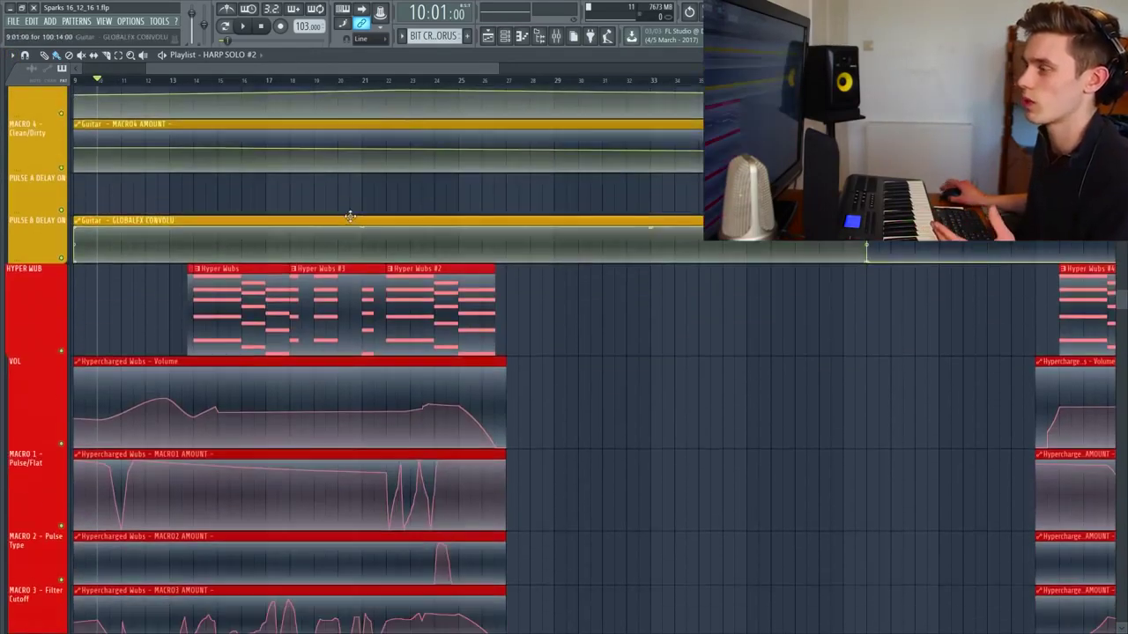
pyautogui.scroll(-3, 350, 216)
# Change the style behind the playlist clips to Aqua
pyautogui.click(11, 55)
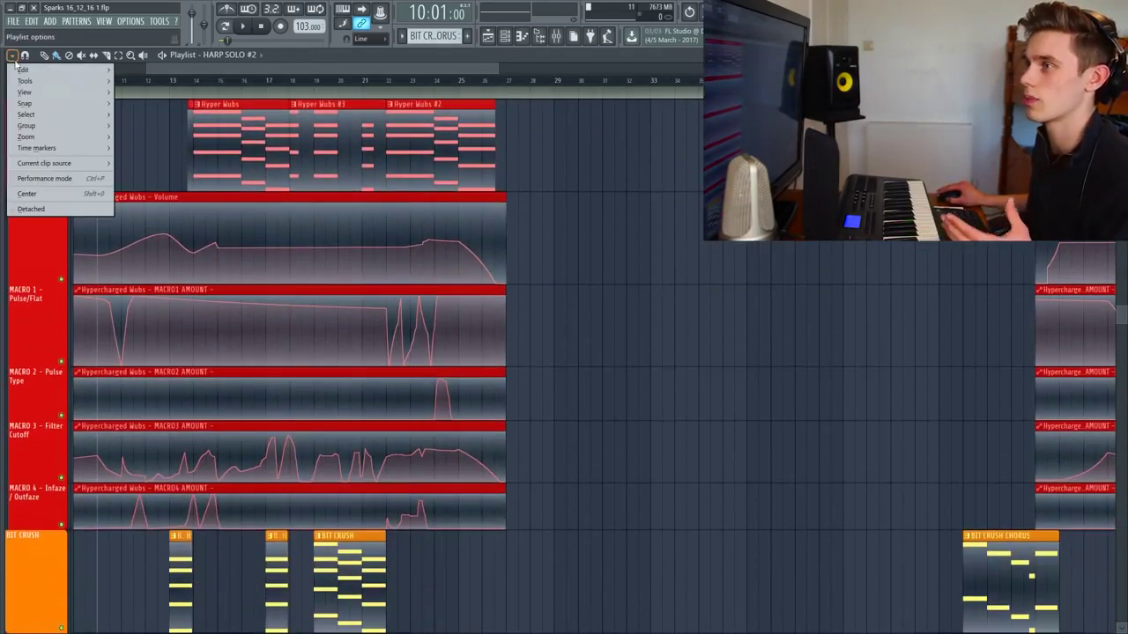
pyautogui.moveTo(38, 94)
pyautogui.moveTo(162, 178)
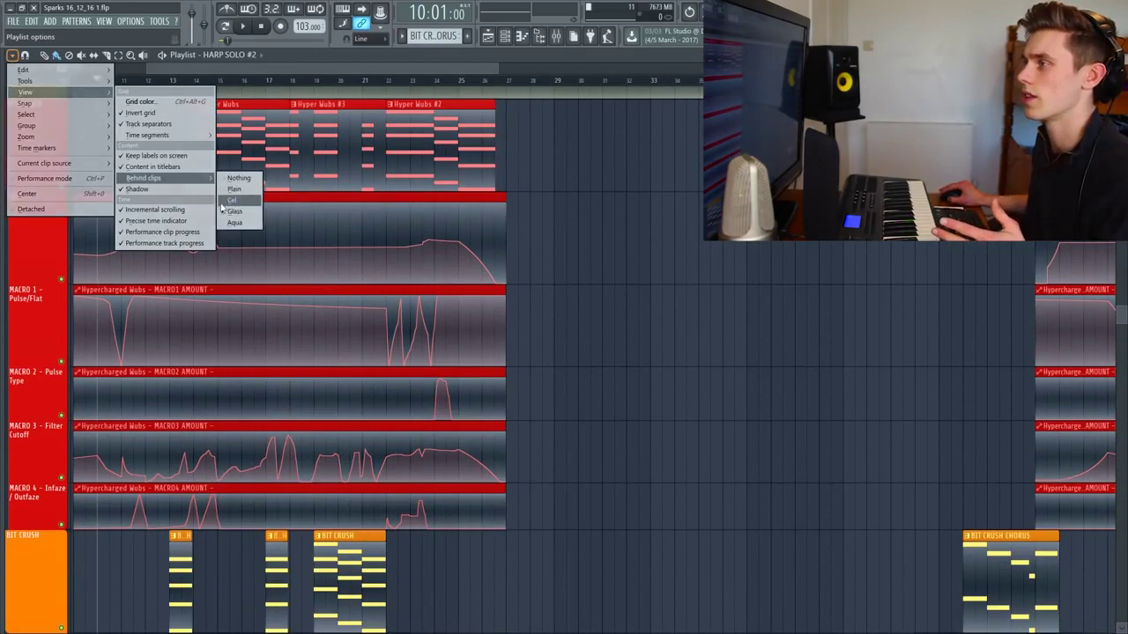
pyautogui.click(234, 224)
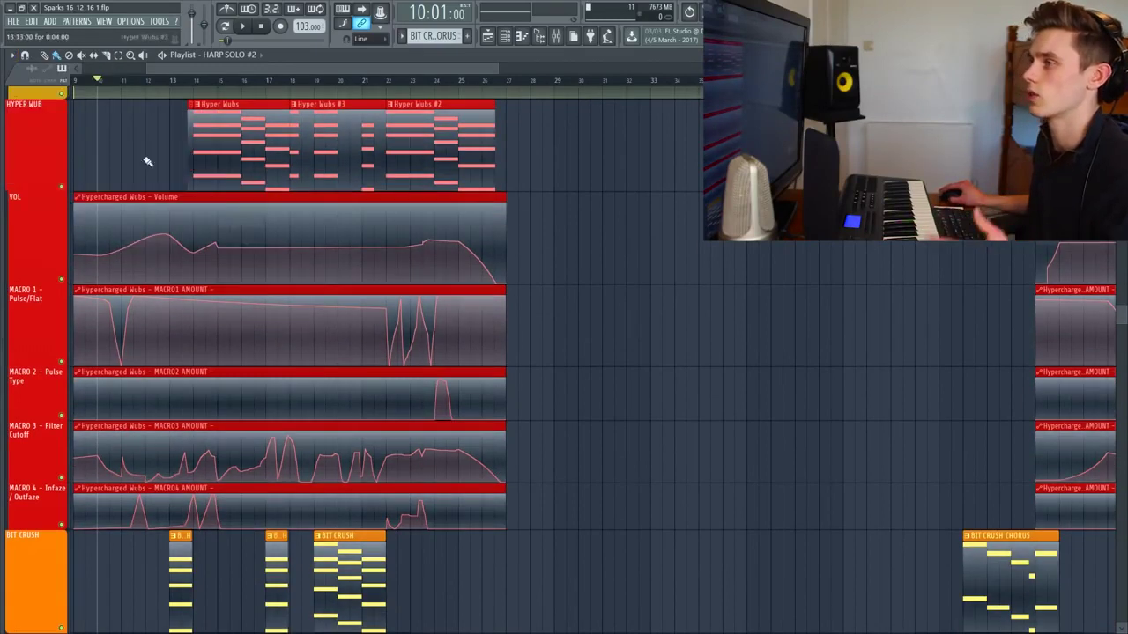
# Compare the clips once more with the Nothing style and set the style behind the clips back to Cel
pyautogui.click(14, 57)
pyautogui.moveTo(39, 93)
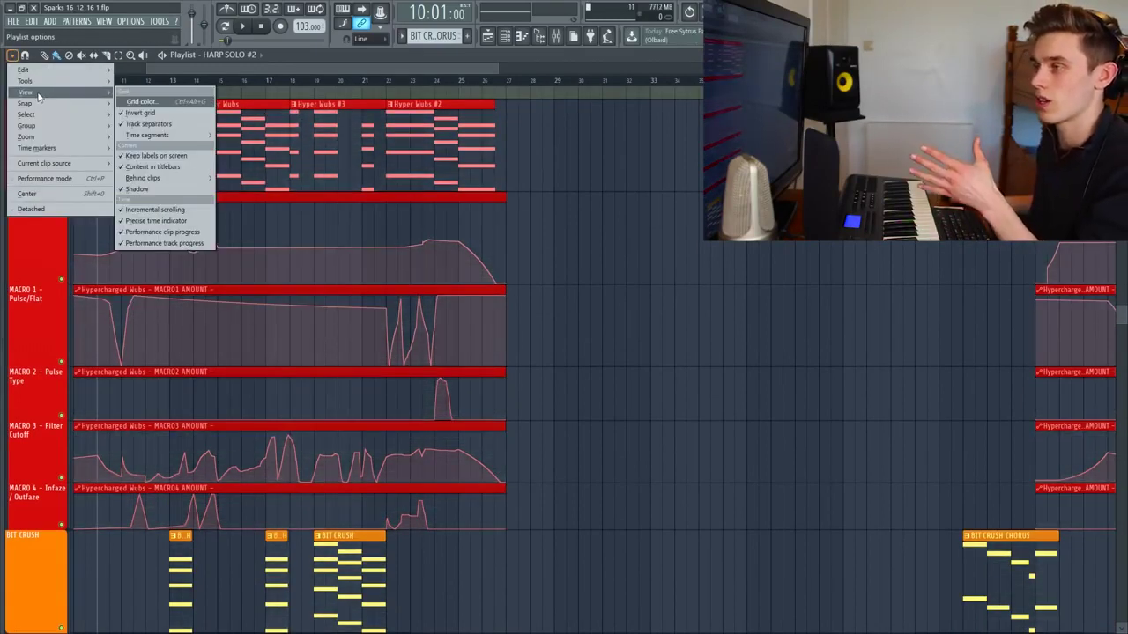
pyautogui.moveTo(151, 179)
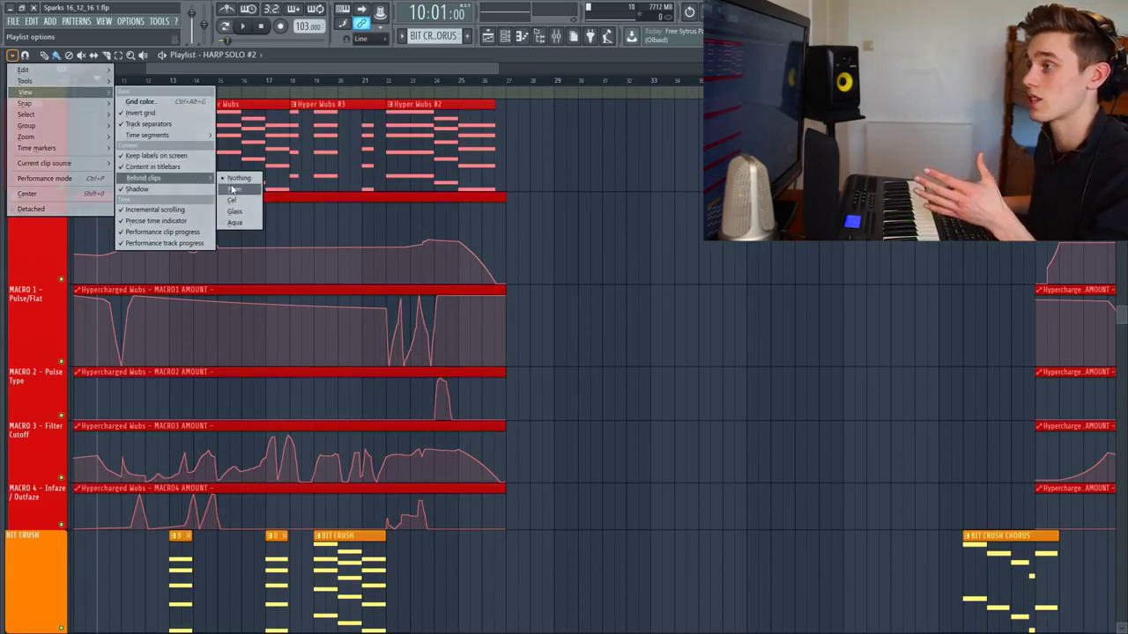
pyautogui.click(233, 202)
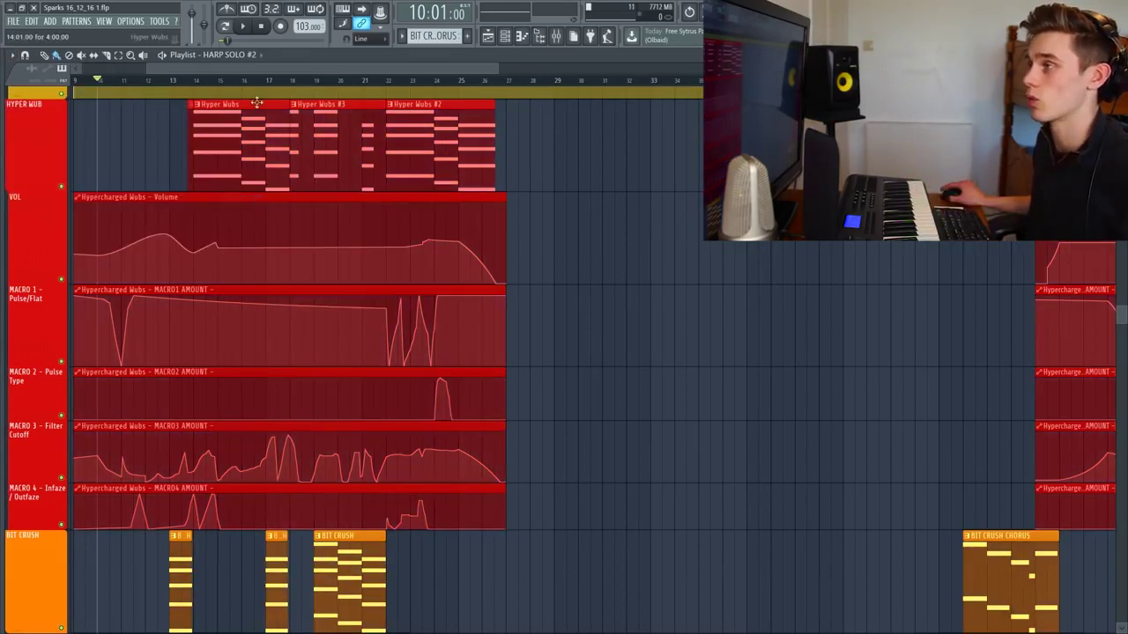
pyautogui.scroll(-3, 255, 106)
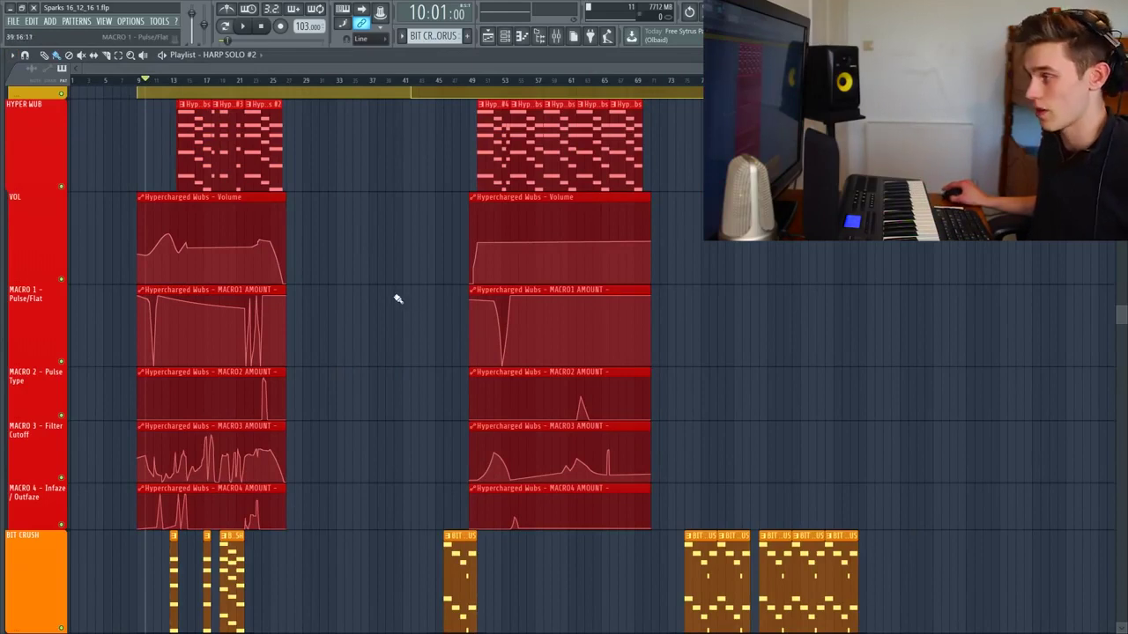
pyautogui.scroll(-4, 365, 271)
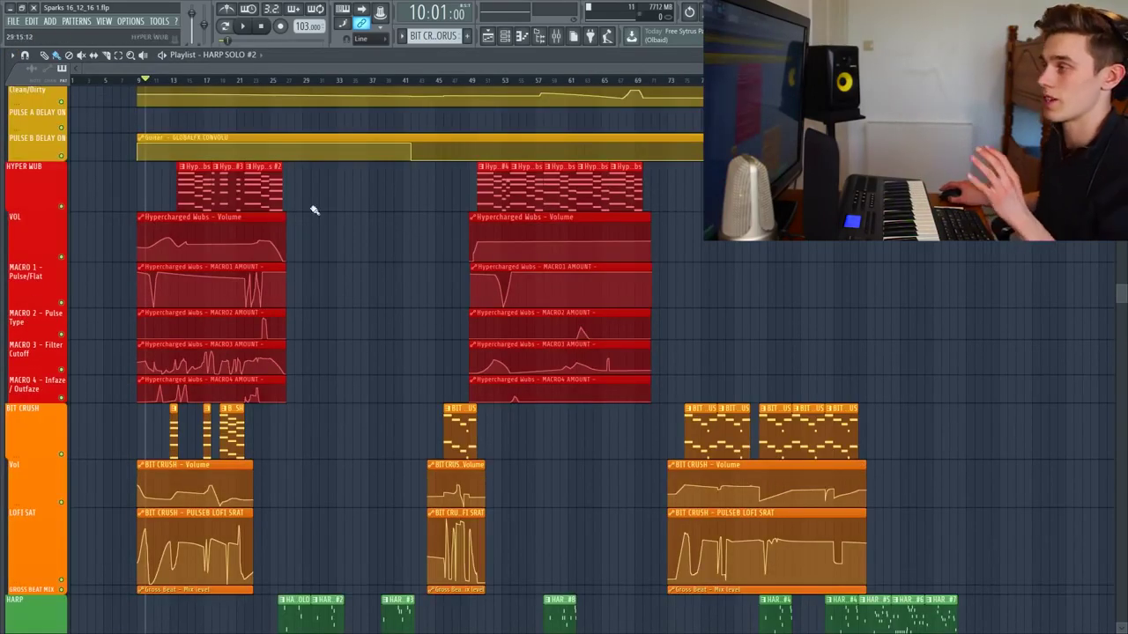
pyautogui.scroll(-3, 417, 355)
pyautogui.scroll(9, 397, 347)
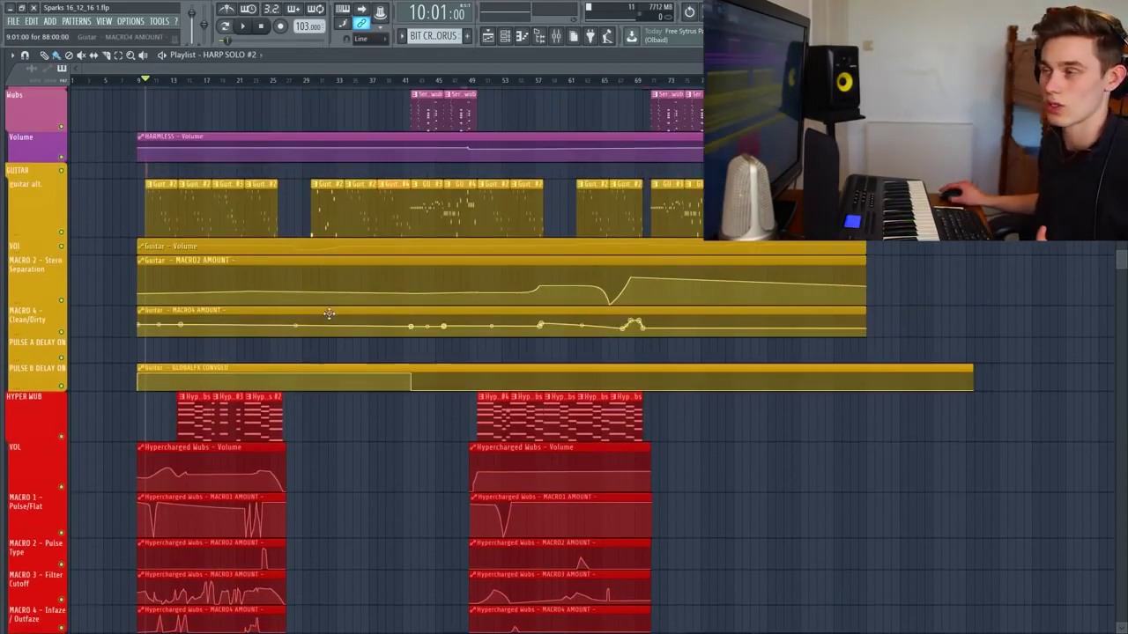
pyautogui.click(104, 20)
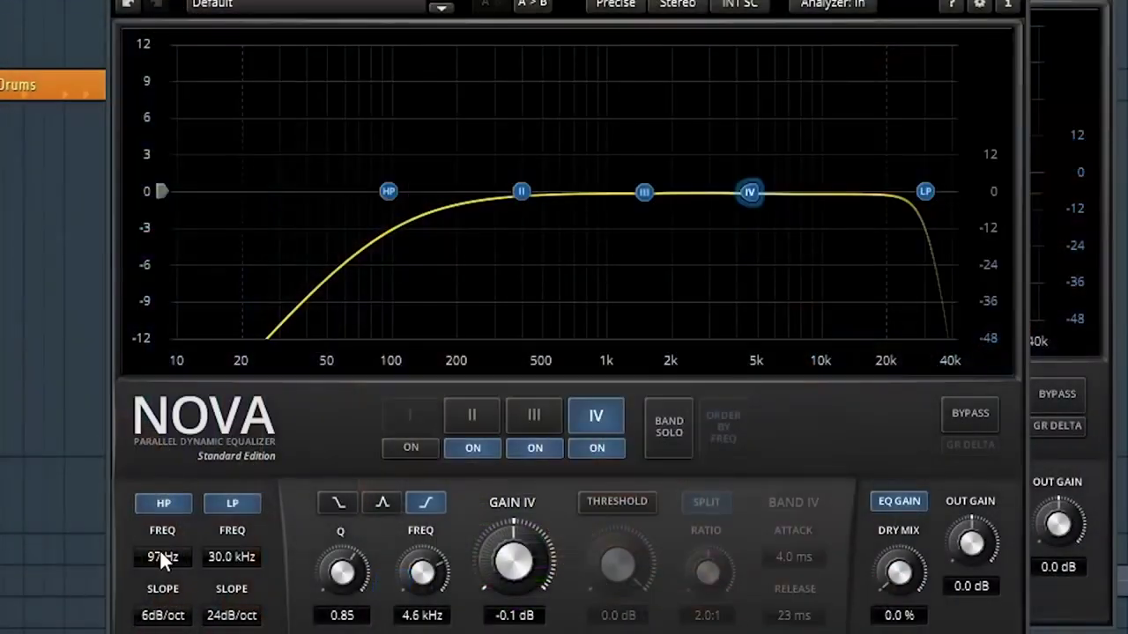
# Adjust the frequency and slope of Nova's high-pass filter and move its node to a higher frequency
pyautogui.moveTo(159, 548); pyautogui.dragTo(159, 537)
pyautogui.moveTo(162, 615); pyautogui.dragTo(162, 599)
pyautogui.moveTo(399, 192); pyautogui.dragTo(503, 191)
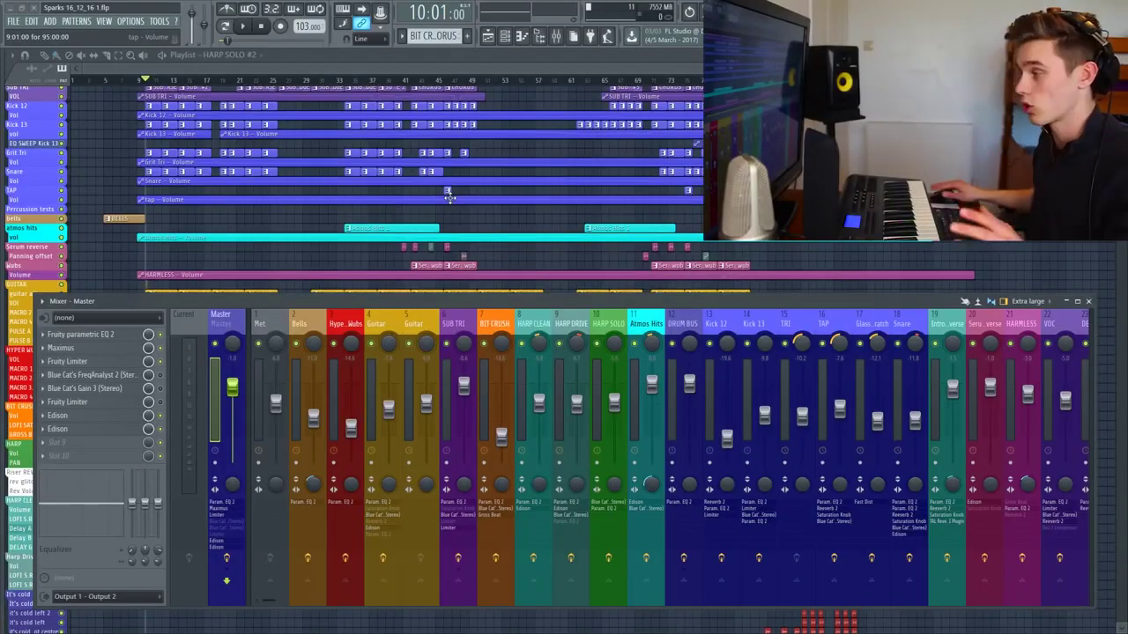
# Move the mixer window lower to uncover the playlist and compare the playlist track colours with the mixer track colours
pyautogui.moveTo(479, 307); pyautogui.dragTo(421, 392)
pyautogui.scroll(4, 427, 261)
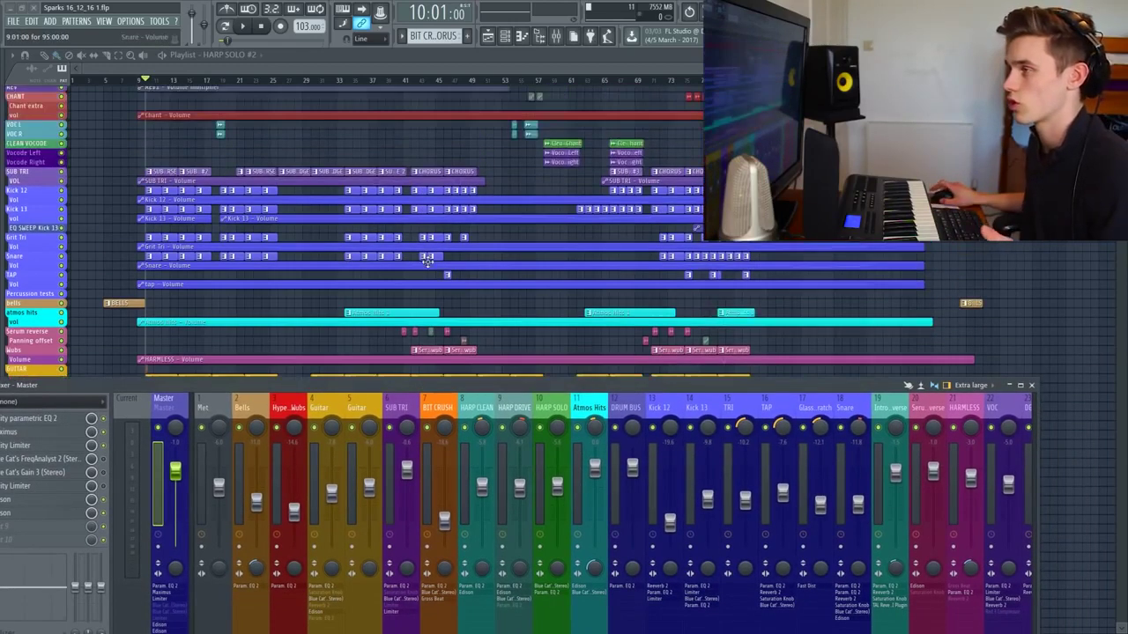
pyautogui.scroll(-7, 498, 246)
pyautogui.scroll(-6, 453, 239)
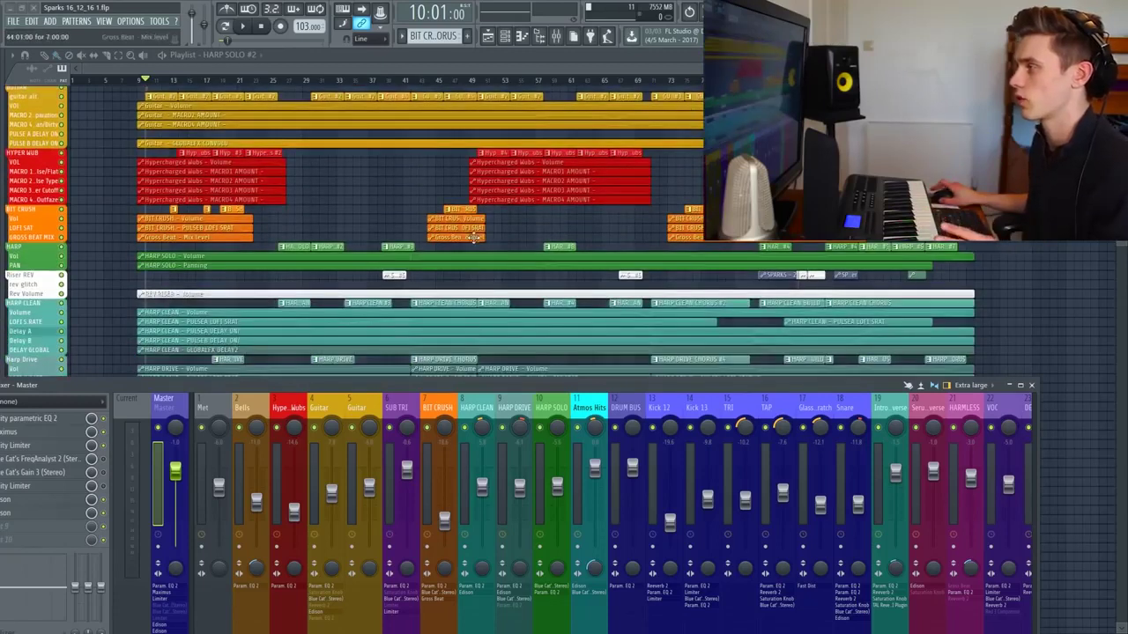
pyautogui.scroll(4, 382, 252)
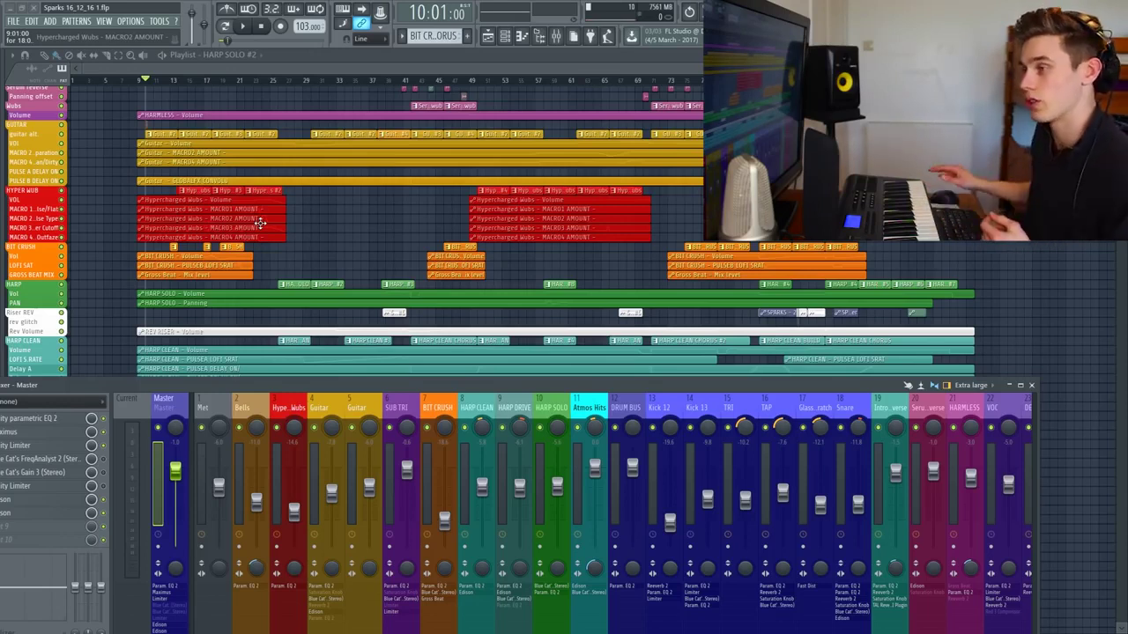
# Open the colour selection for the Hyper Wub track in the playlist
pyautogui.scroll(5, 105, 198)
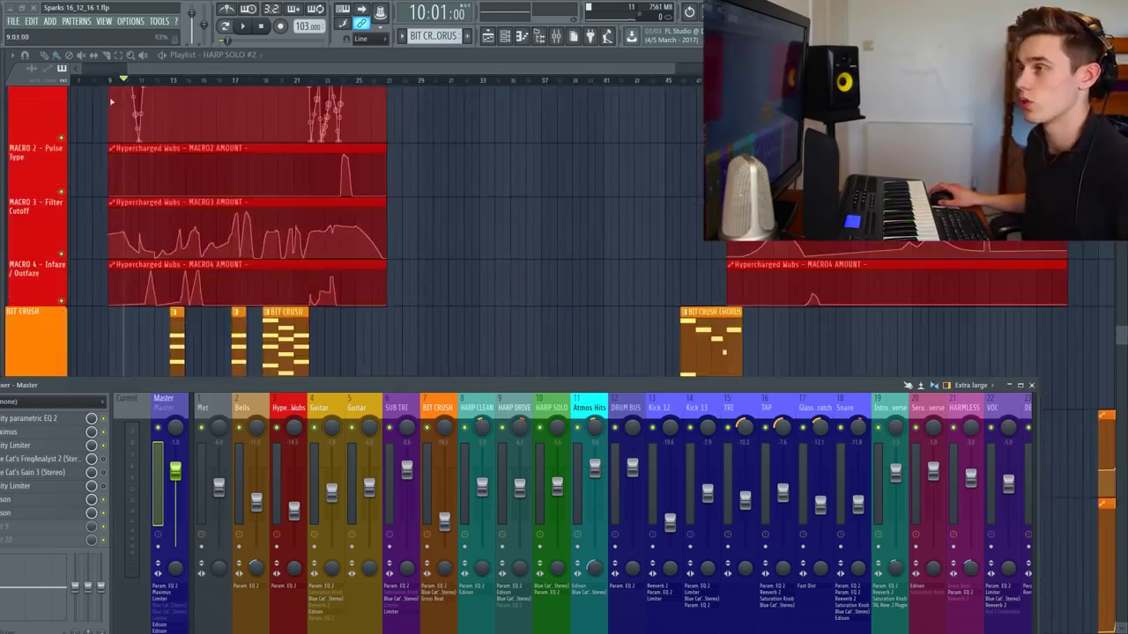
pyautogui.scroll(1, 91, 86)
pyautogui.scroll(3, 106, 141)
pyautogui.scroll(3, 134, 181)
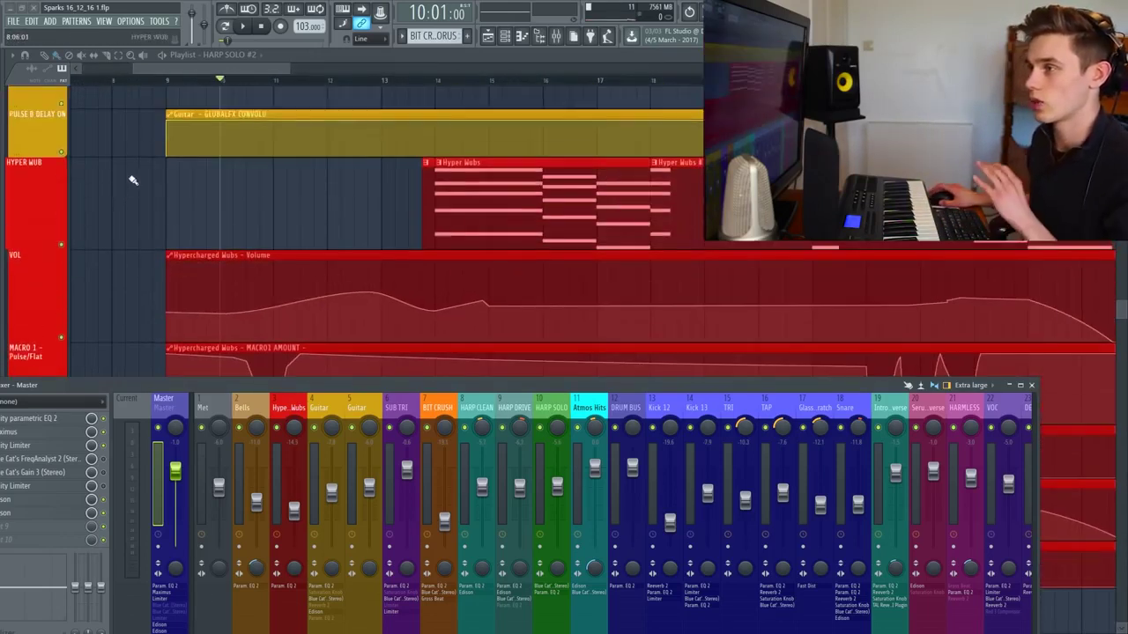
pyautogui.rightClick(51, 189)
pyautogui.click(41, 272)
pyautogui.rightClick(26, 181)
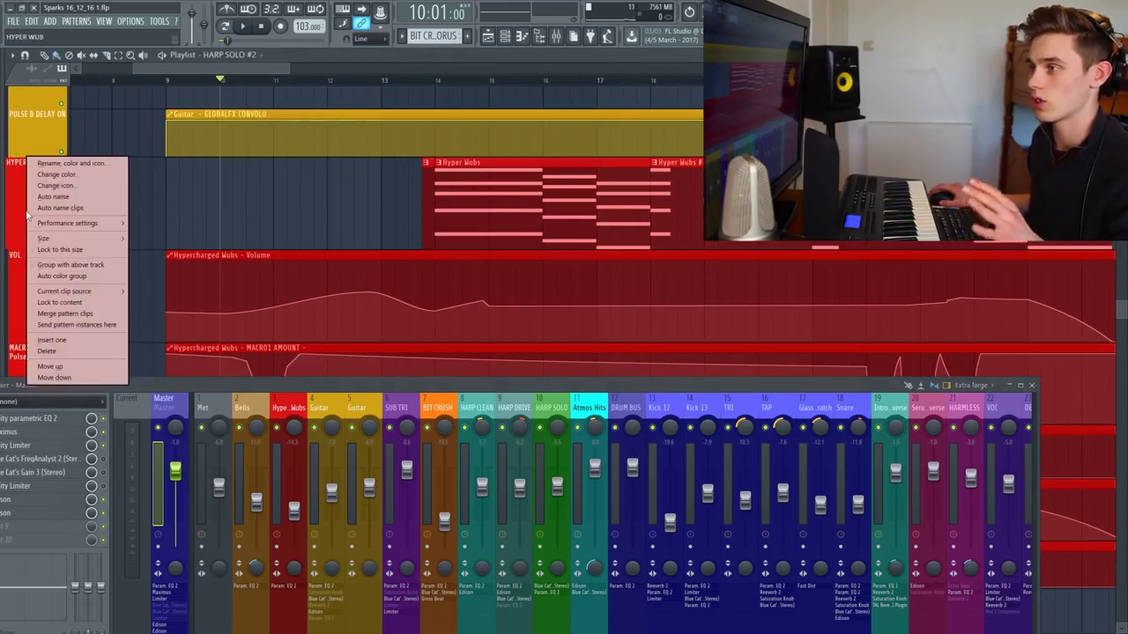
pyautogui.click(61, 176)
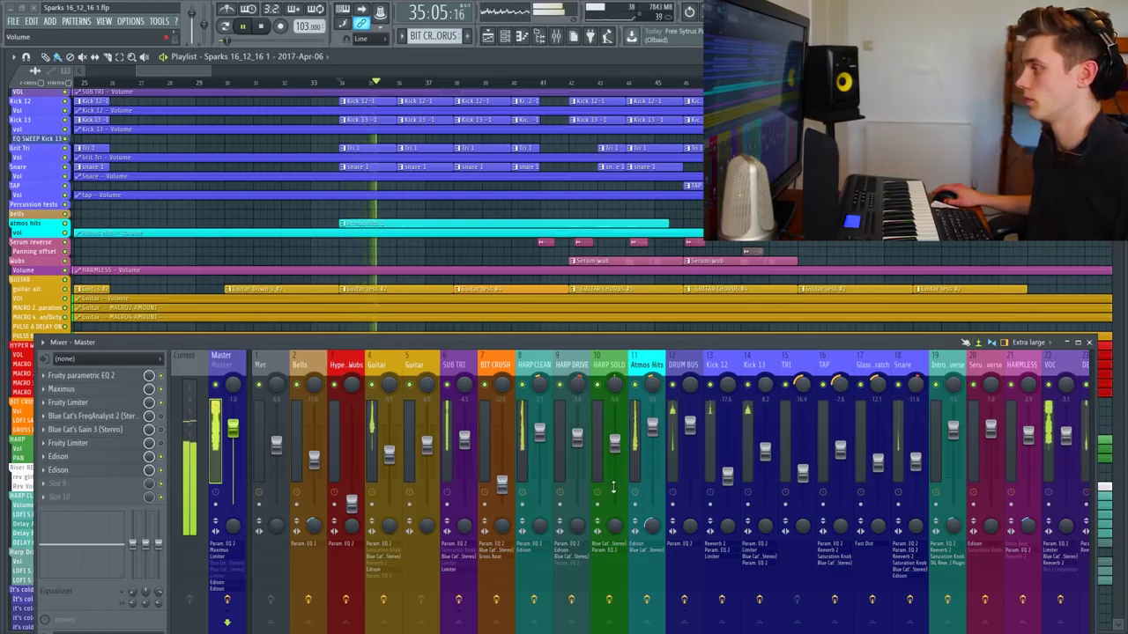
# Move the mixer window higher over the playlist and stop playback
pyautogui.moveTo(745, 343); pyautogui.dragTo(747, 296)
pyautogui.press('space')
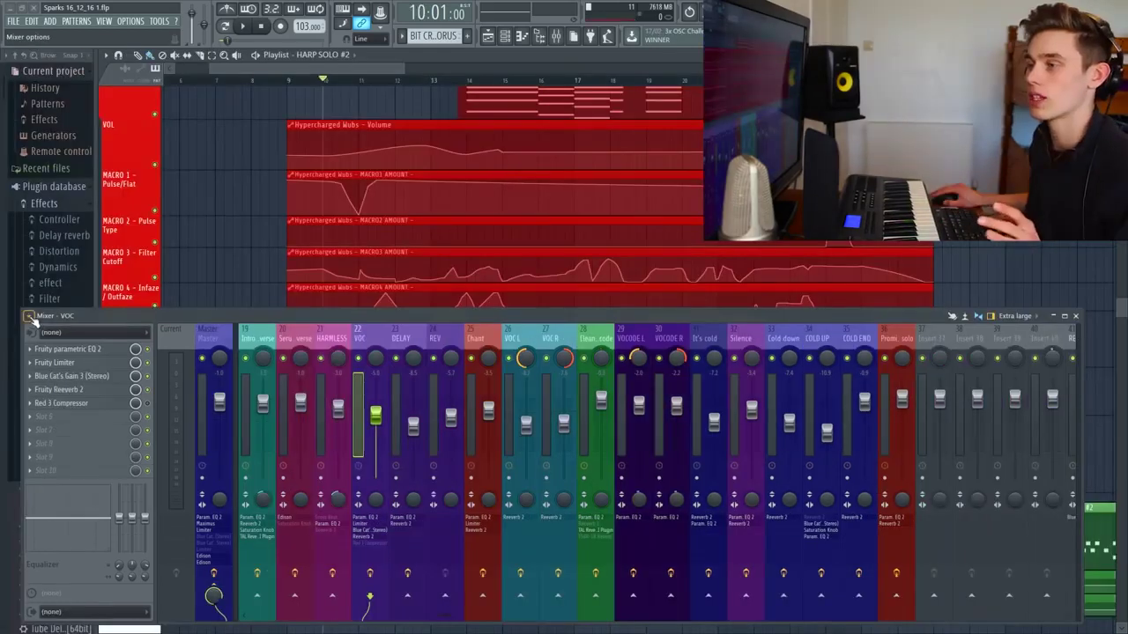
# Set the mixer's Colorful mixer option to Off and to Medium to compare the track colouring
pyautogui.click(29, 315)
pyautogui.moveTo(51, 353)
pyautogui.moveTo(194, 408)
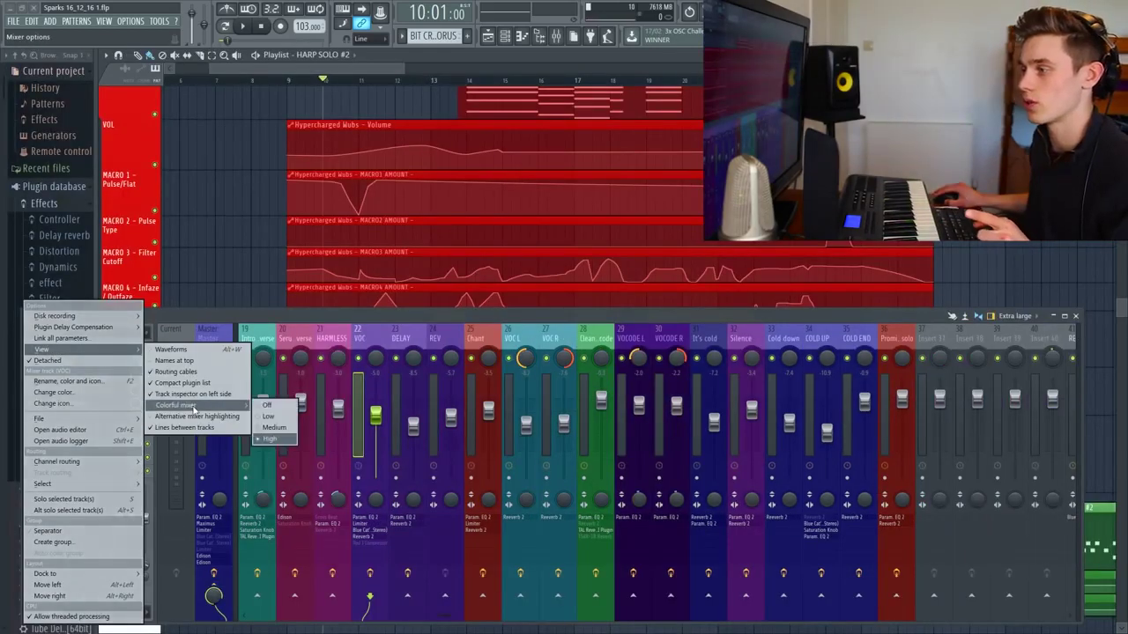
pyautogui.click(275, 406)
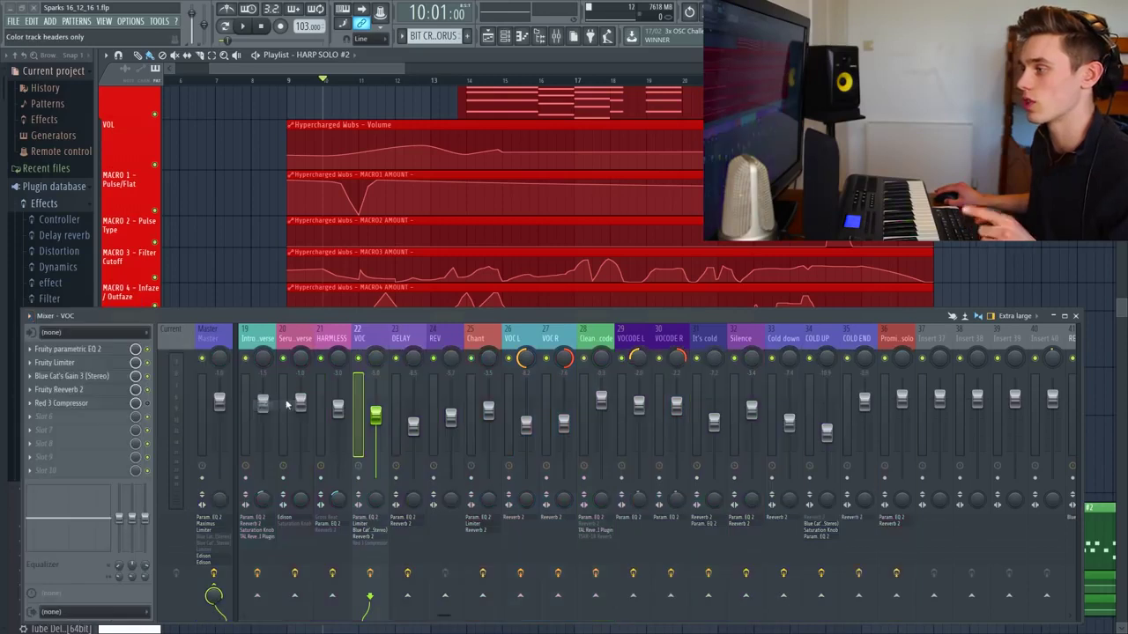
pyautogui.click(30, 316)
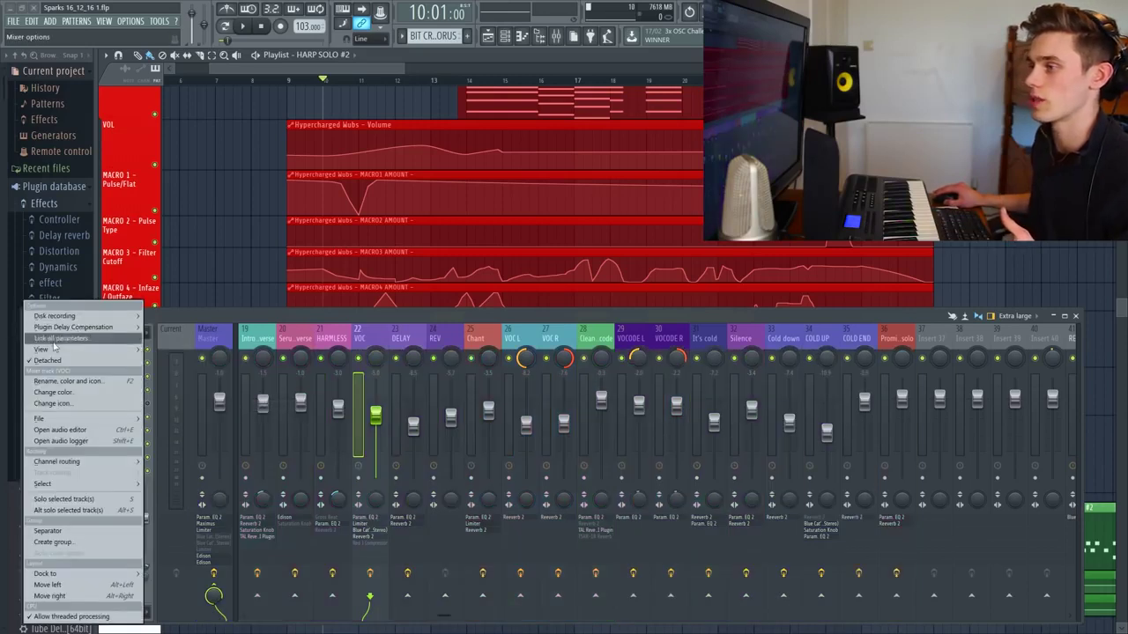
pyautogui.moveTo(56, 350)
pyautogui.moveTo(198, 405)
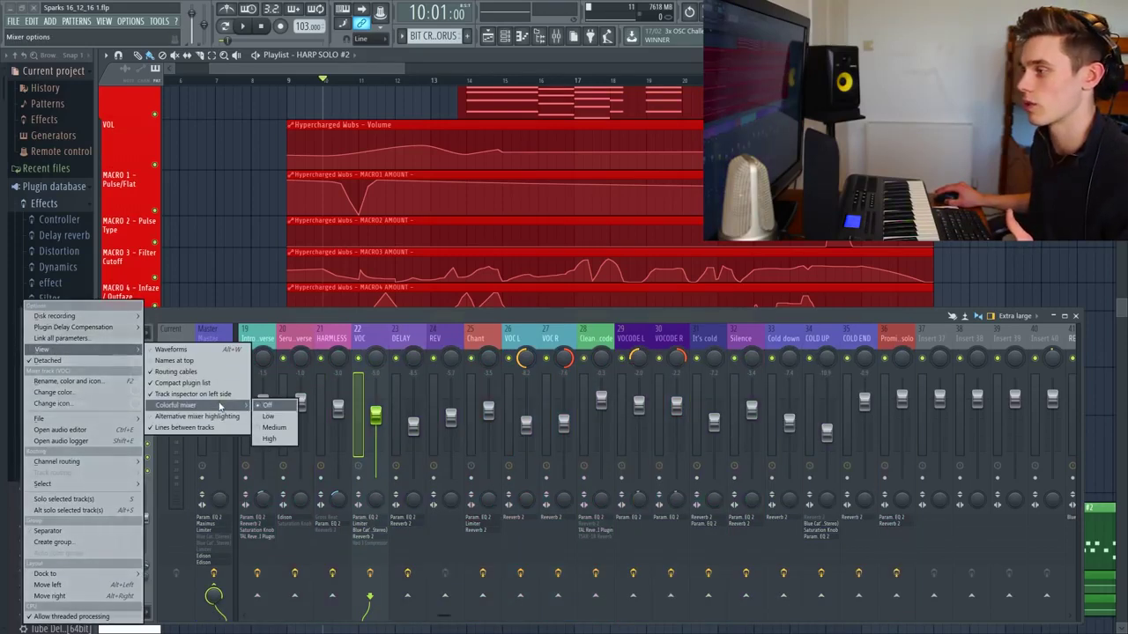
pyautogui.click(275, 429)
# Set the mixer's Colorful mixer option back to High
pyautogui.click(30, 316)
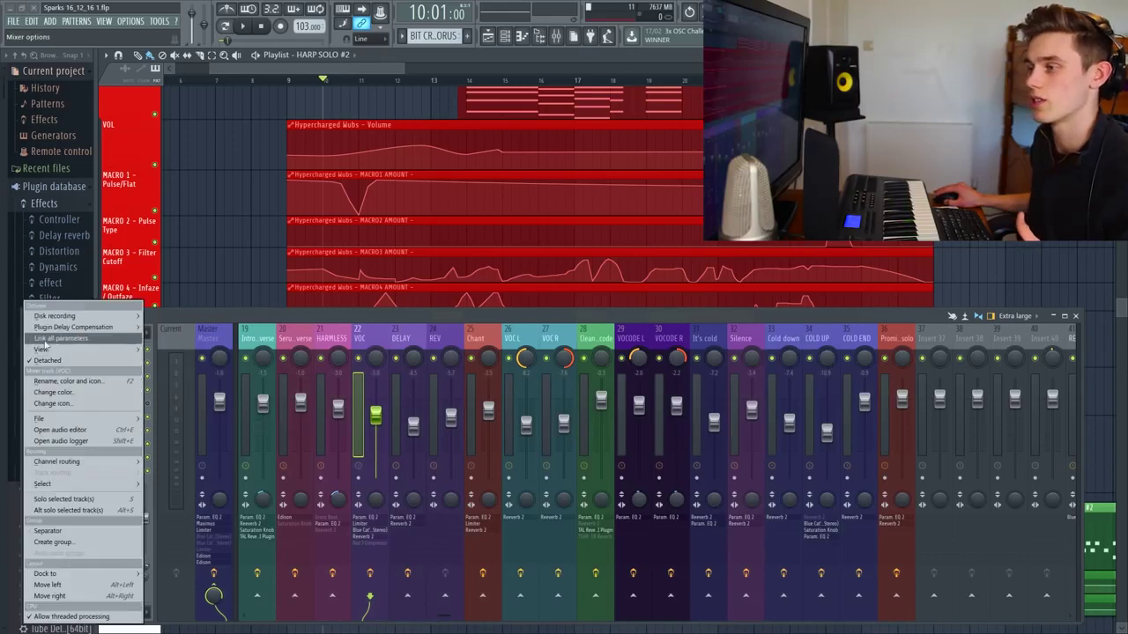
pyautogui.moveTo(55, 350)
pyautogui.moveTo(198, 405)
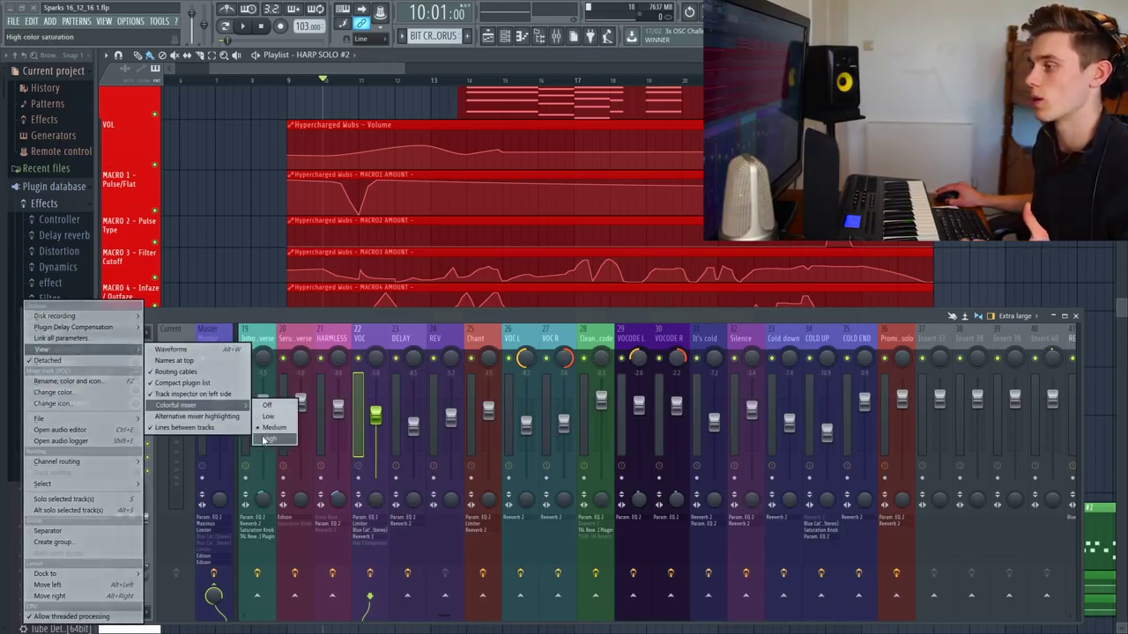
pyautogui.click(265, 428)
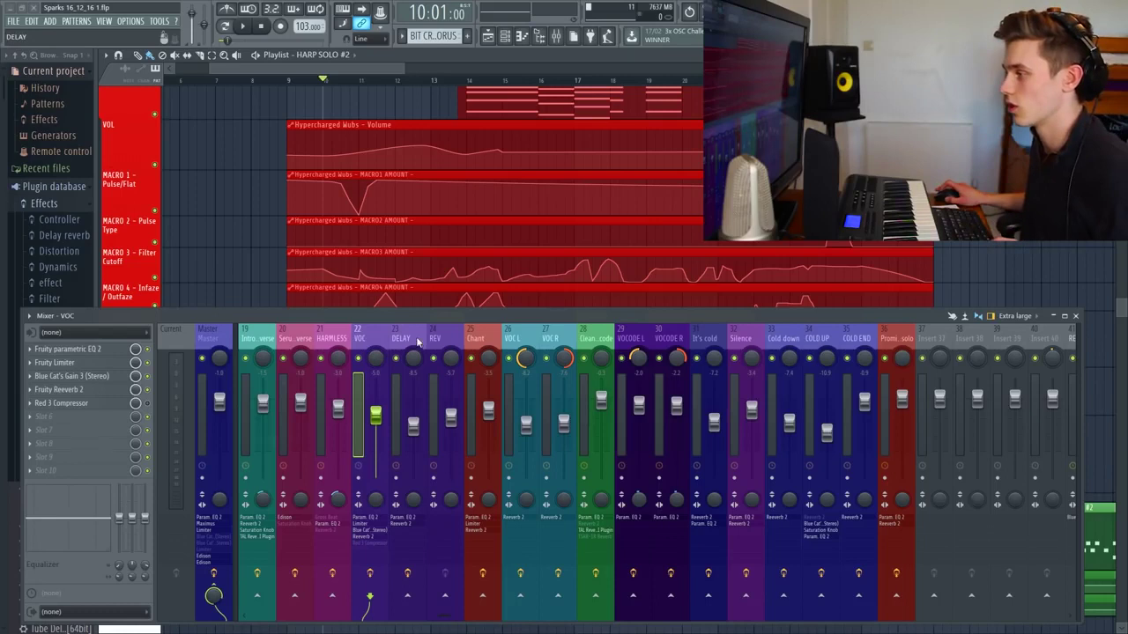
# Return to the Hyper Wub clips in the playlist and bring up the playlist's view options
pyautogui.scroll(6, 418, 344)
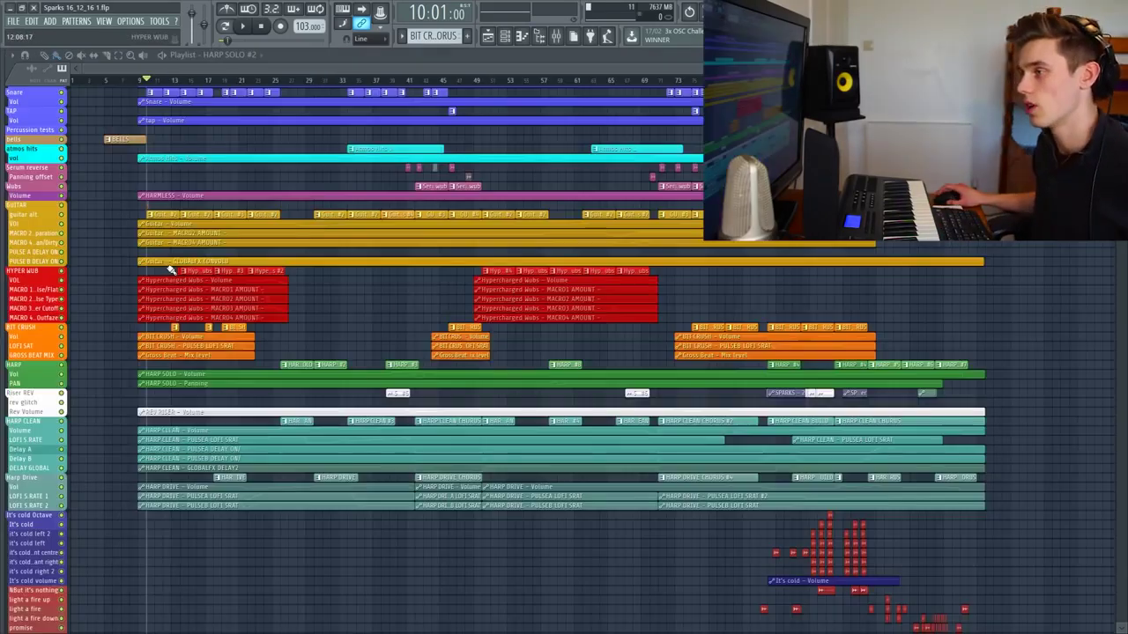
pyautogui.scroll(4, 169, 269)
pyautogui.scroll(5, 200, 293)
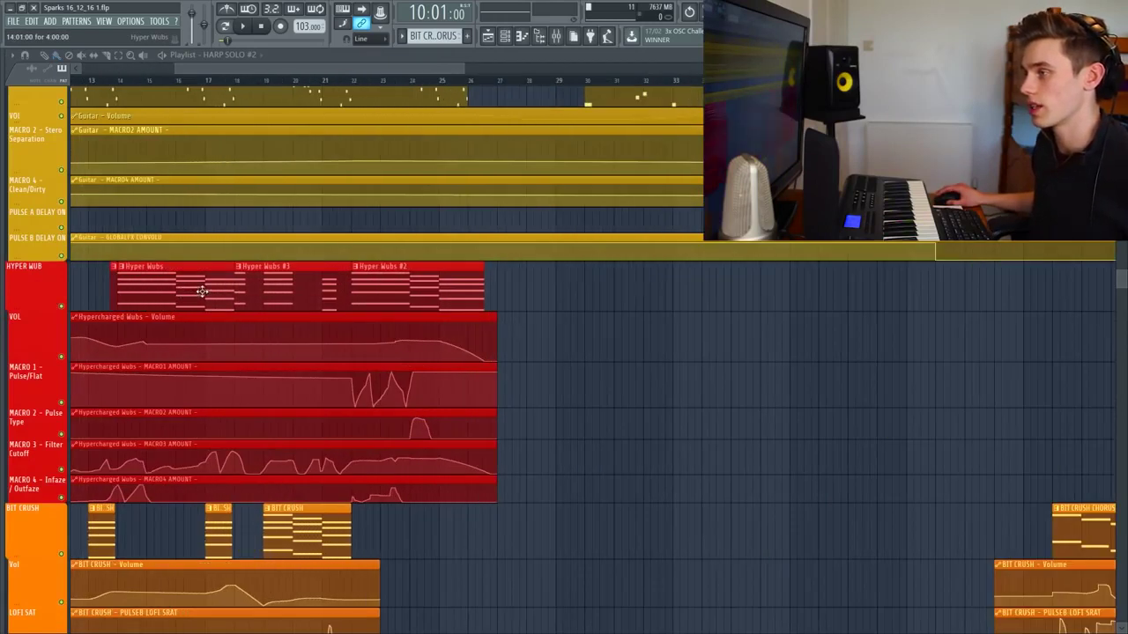
pyautogui.scroll(1, 231, 238)
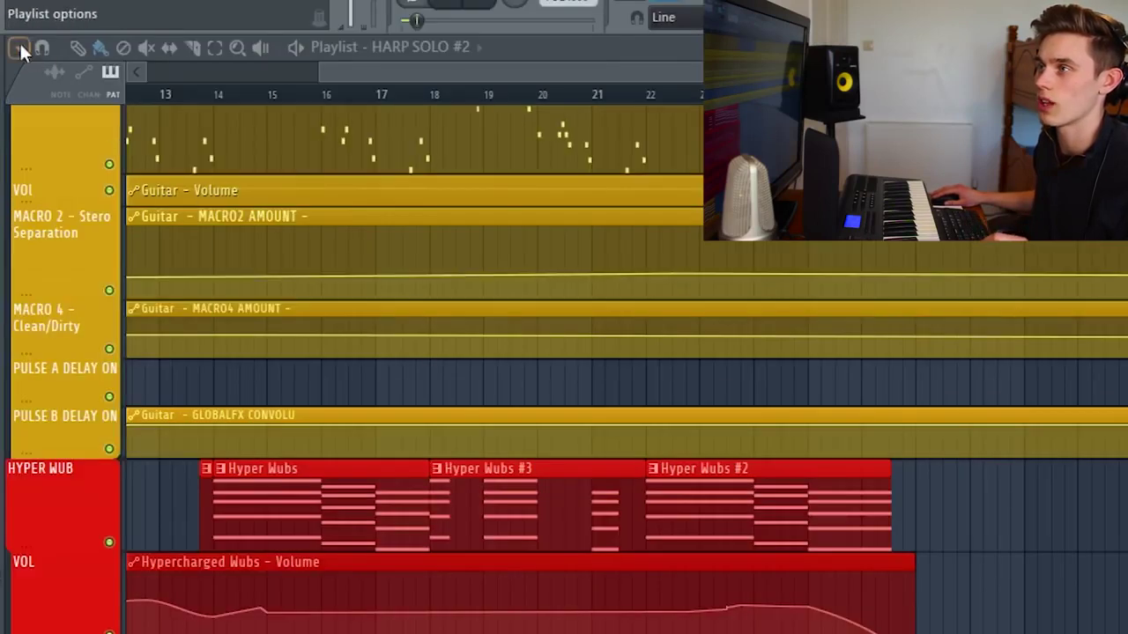
pyautogui.click(15, 57)
pyautogui.moveTo(81, 123)
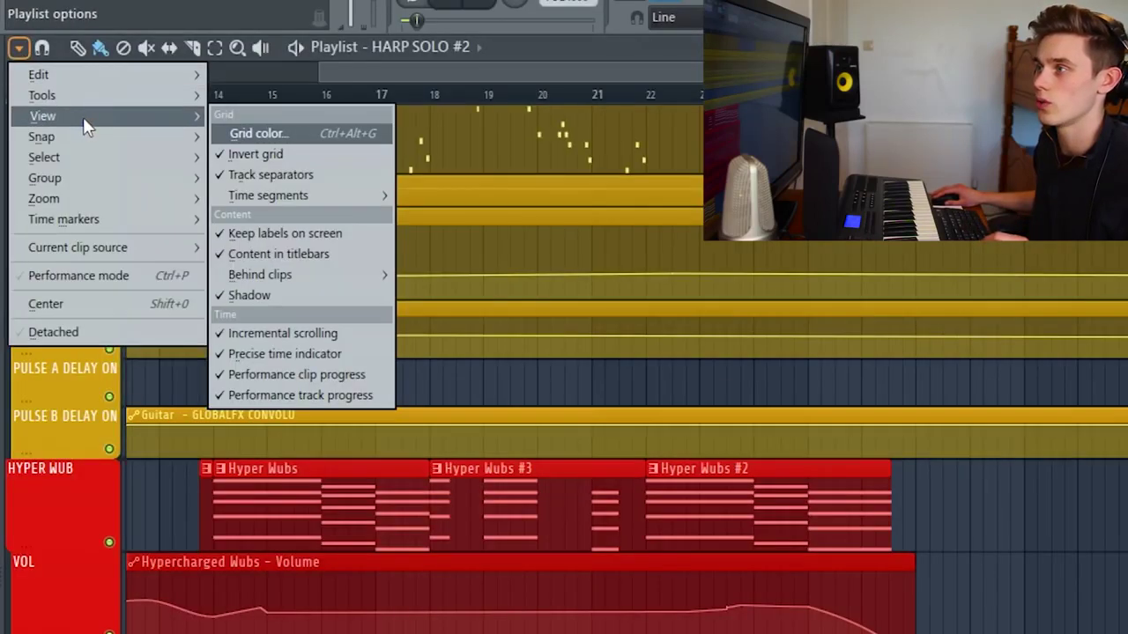